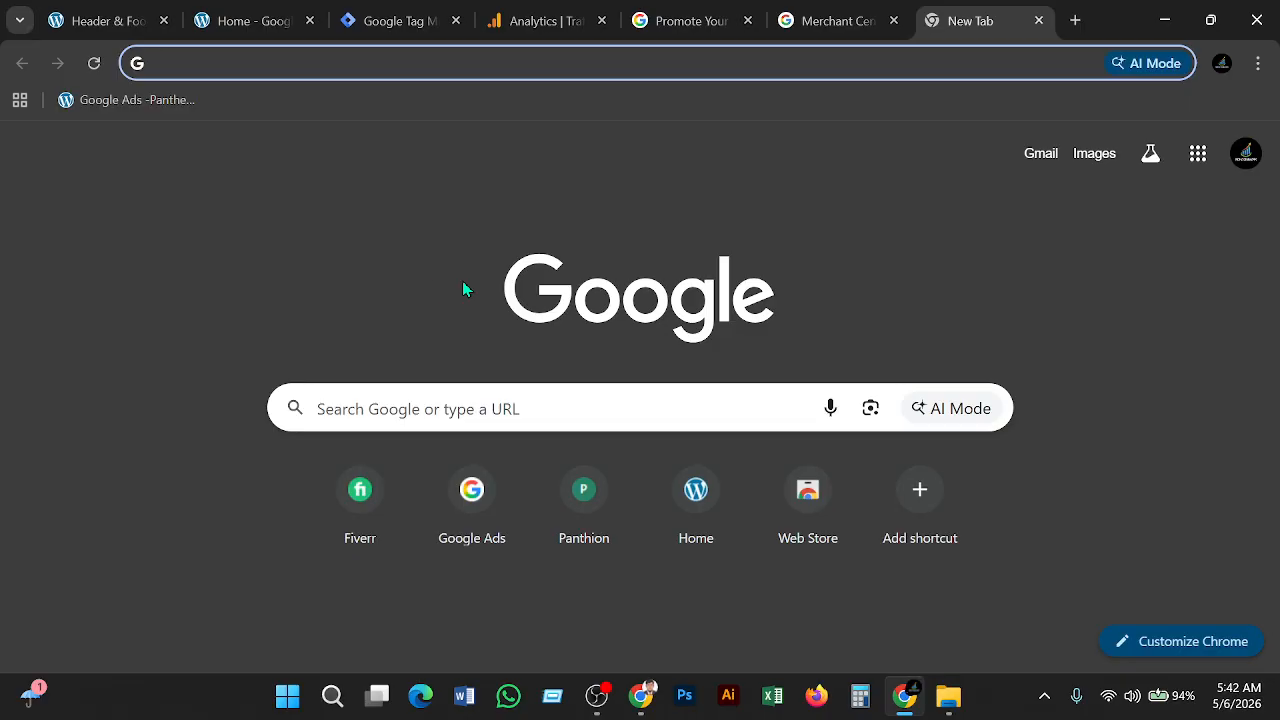
Search Google for 'google merchant center' and open the Merchant Center business page at business.google.com
{"action": "type", "text": "goo"}
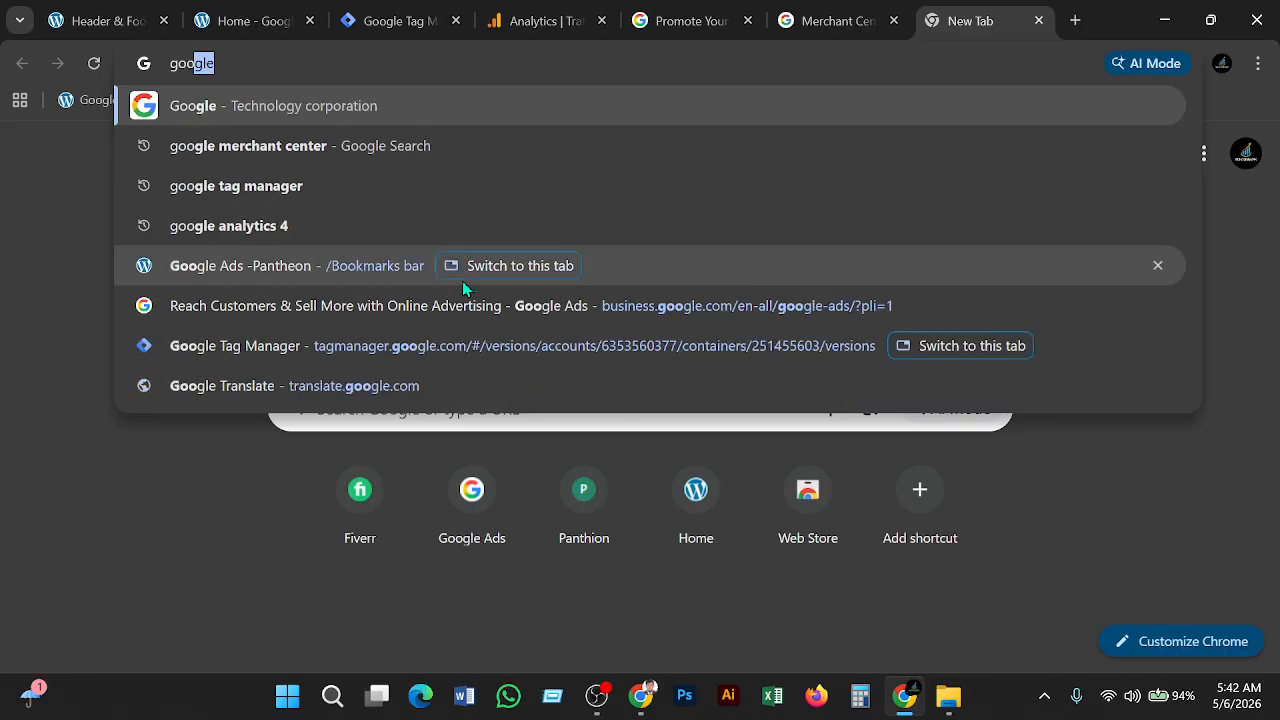
{"action": "type", "text": "gle"}
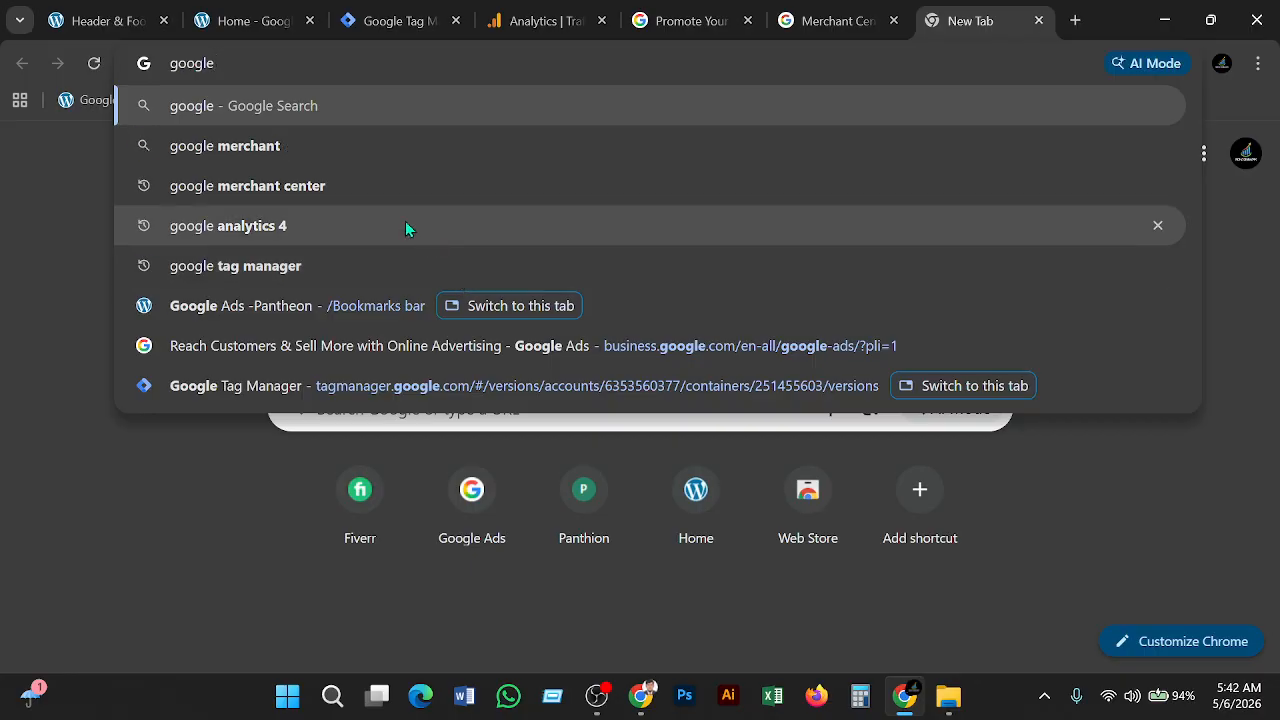
{"action": "left_click", "coordinate": [256, 198]}
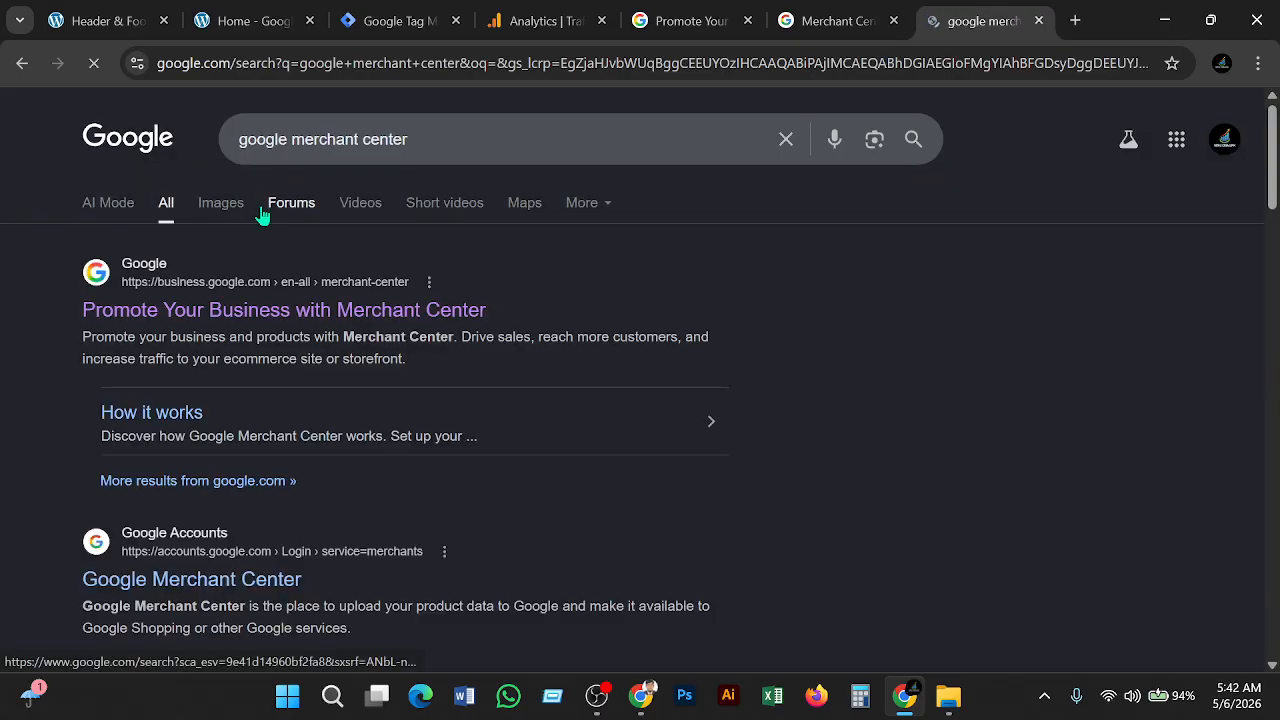
{"action": "scroll", "coordinate": [165, 545], "scroll_direction": "down", "scroll_amount": 1}
{"action": "scroll", "coordinate": [165, 545], "scroll_direction": "up", "scroll_amount": 1}
{"action": "scroll", "coordinate": [172, 484], "scroll_direction": "down", "scroll_amount": 1}
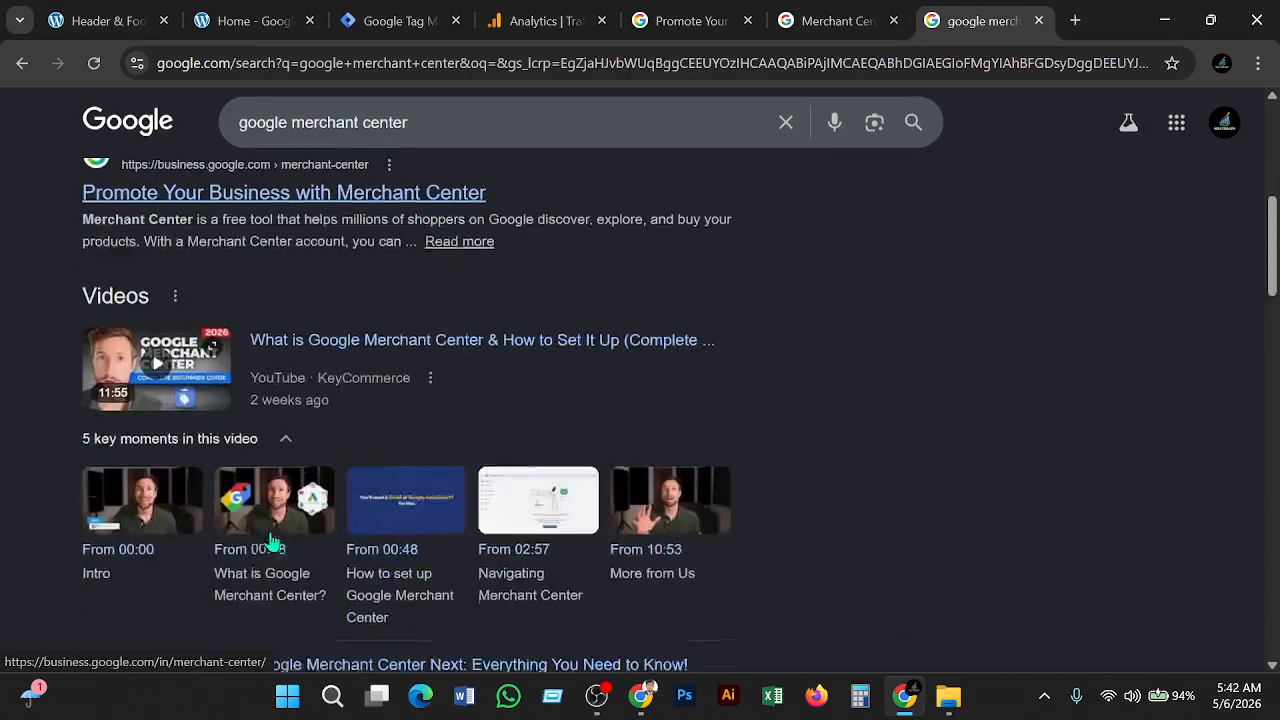
{"action": "scroll", "coordinate": [271, 543], "scroll_direction": "up", "scroll_amount": 1}
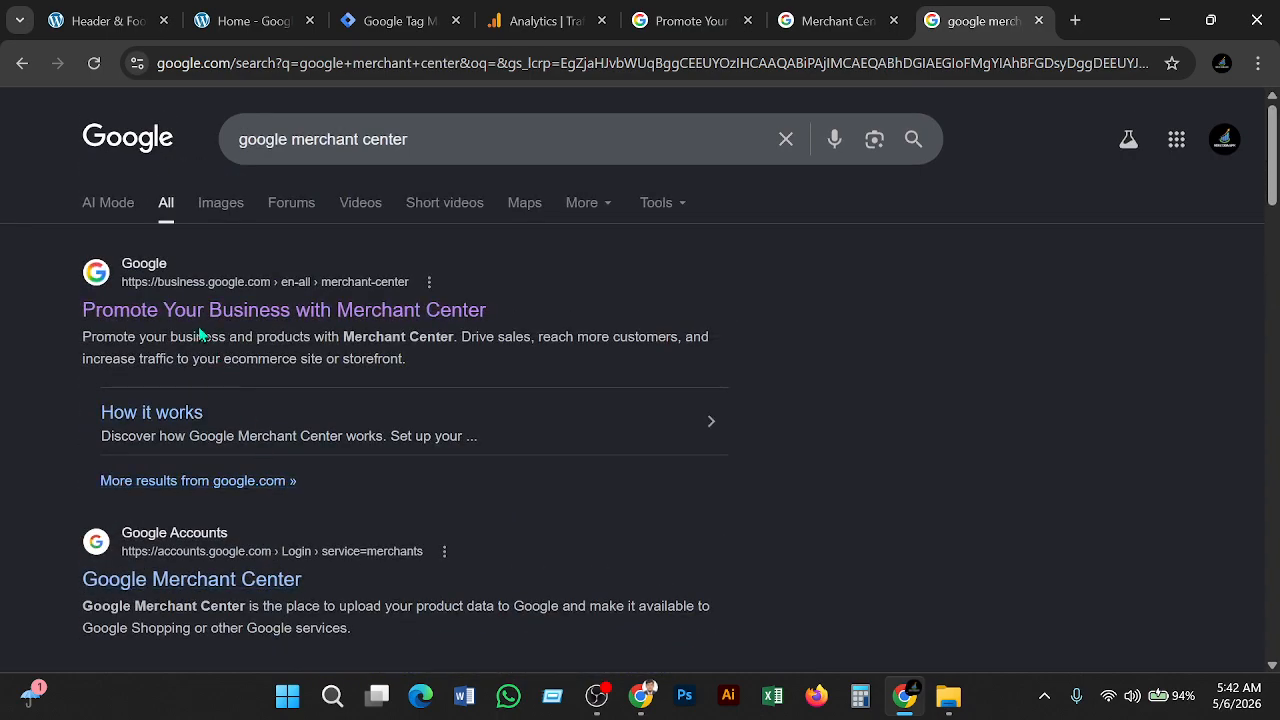
{"action": "left_click", "coordinate": [383, 318]}
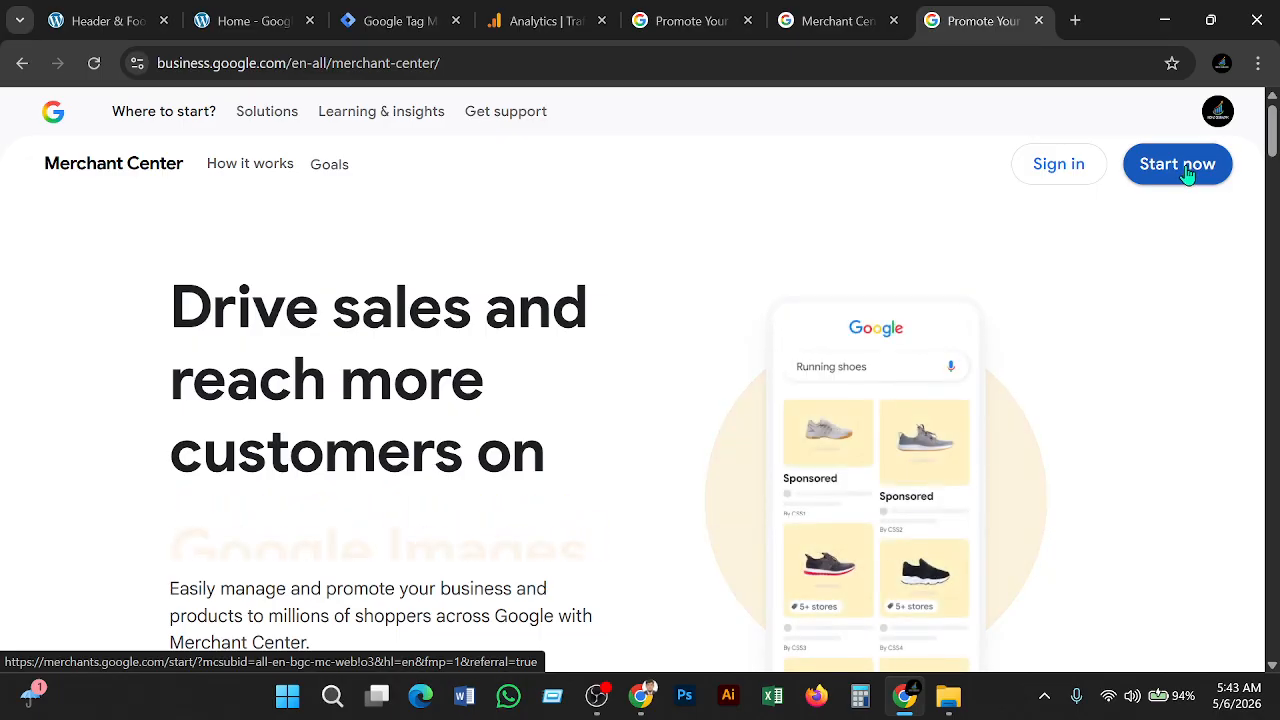
Choose Merchant Center from the Sign in options on the business page
{"action": "left_click", "coordinate": [1039, 176]}
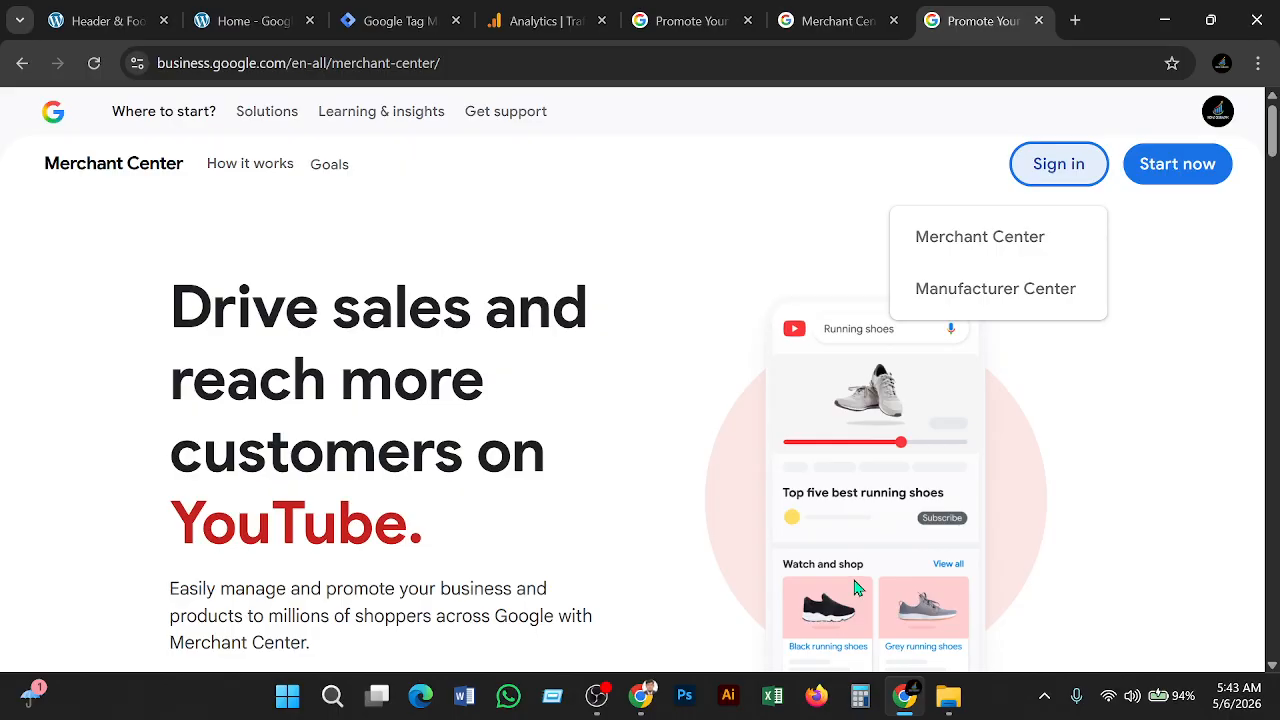
{"action": "left_click", "coordinate": [935, 250]}
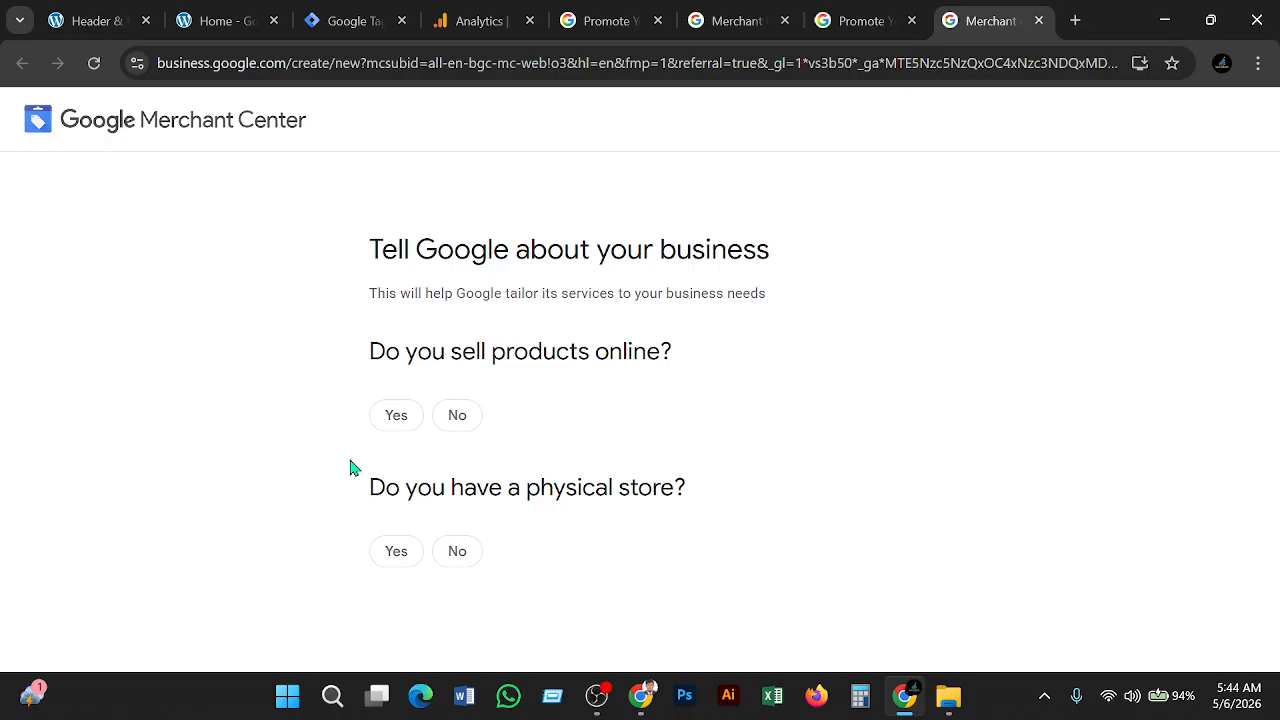
{"action": "left_click", "coordinate": [213, 12]}
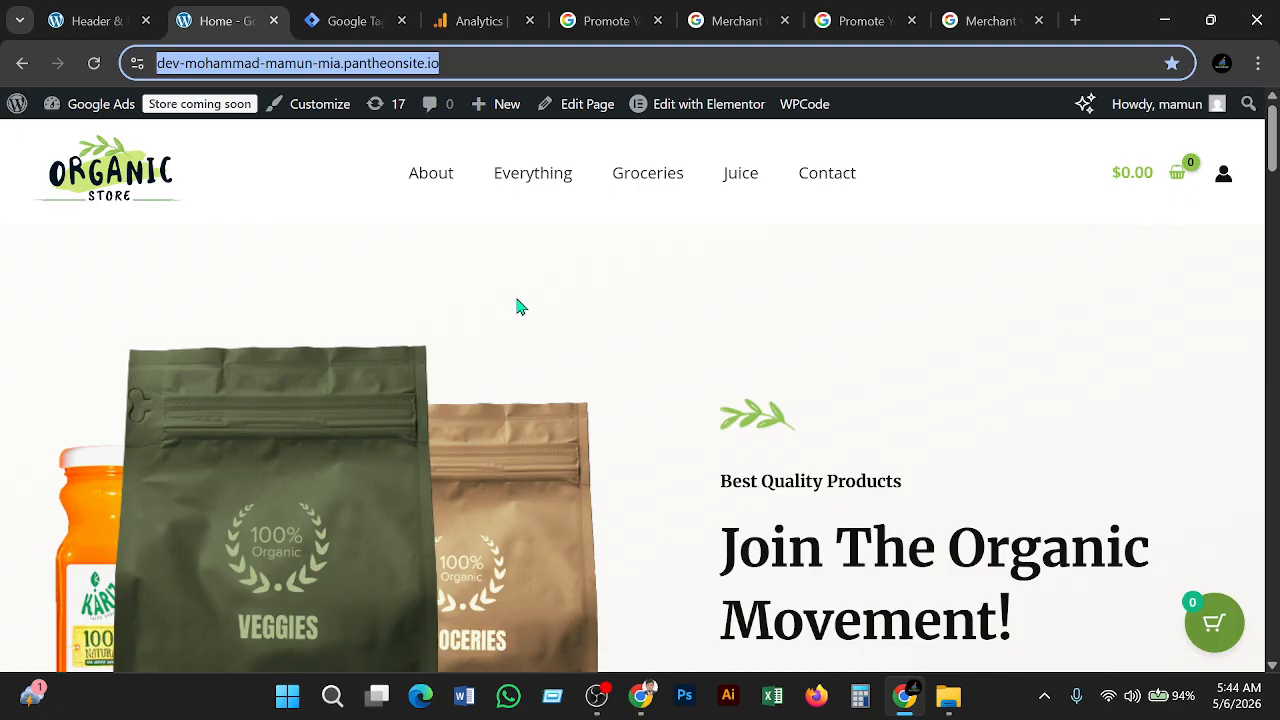
{"action": "key", "text": "alt+Tab"}
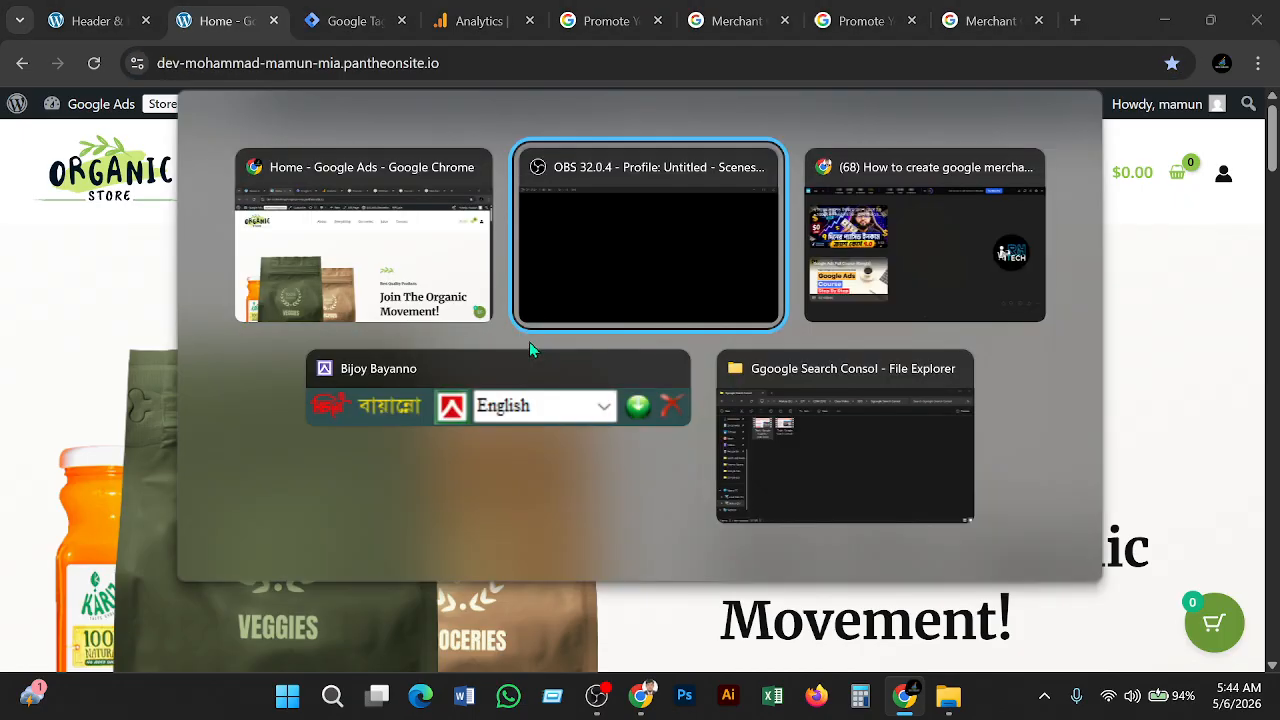
{"action": "key", "text": "alt+Tab"}
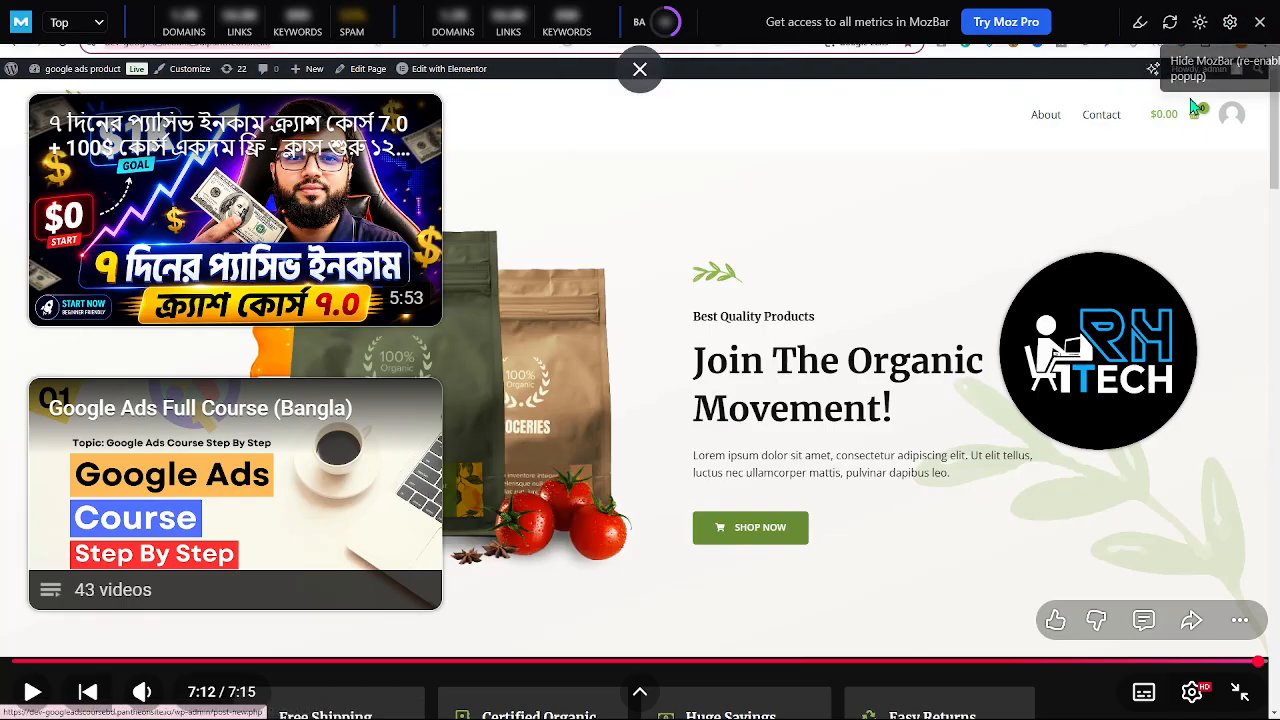
{"action": "key", "text": "alt+Tab"}
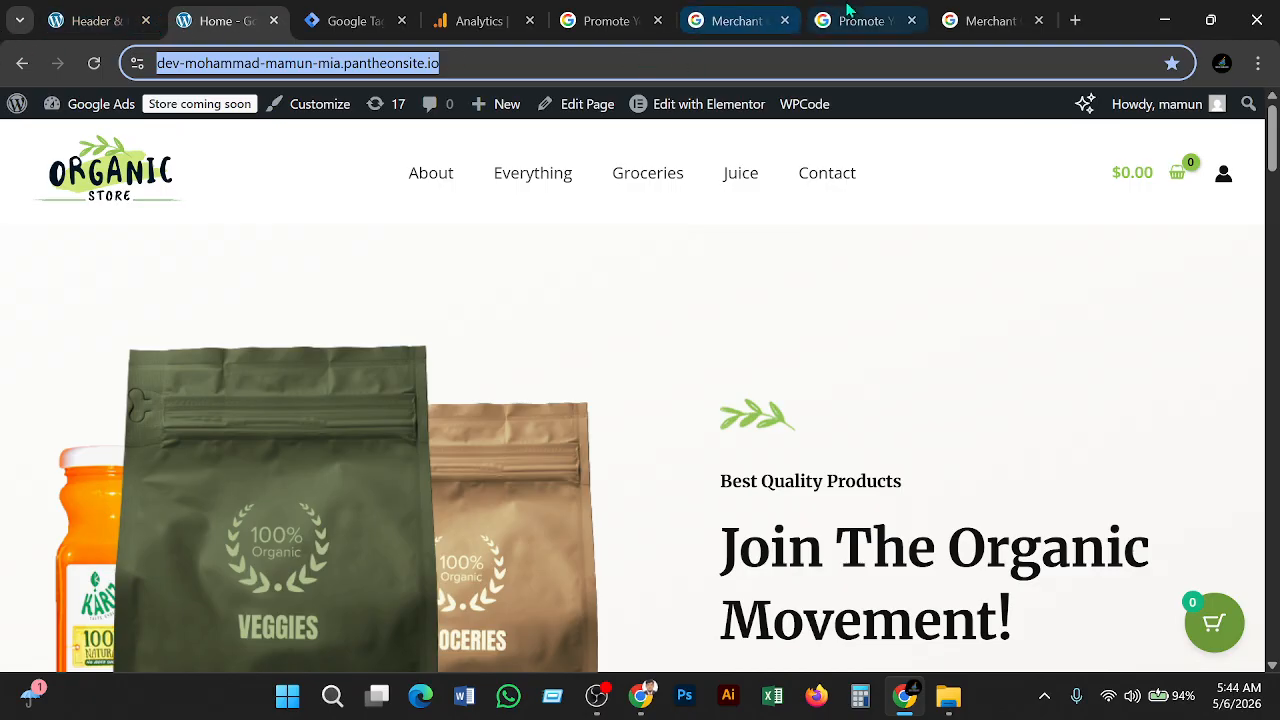
{"action": "left_click", "coordinate": [985, 20]}
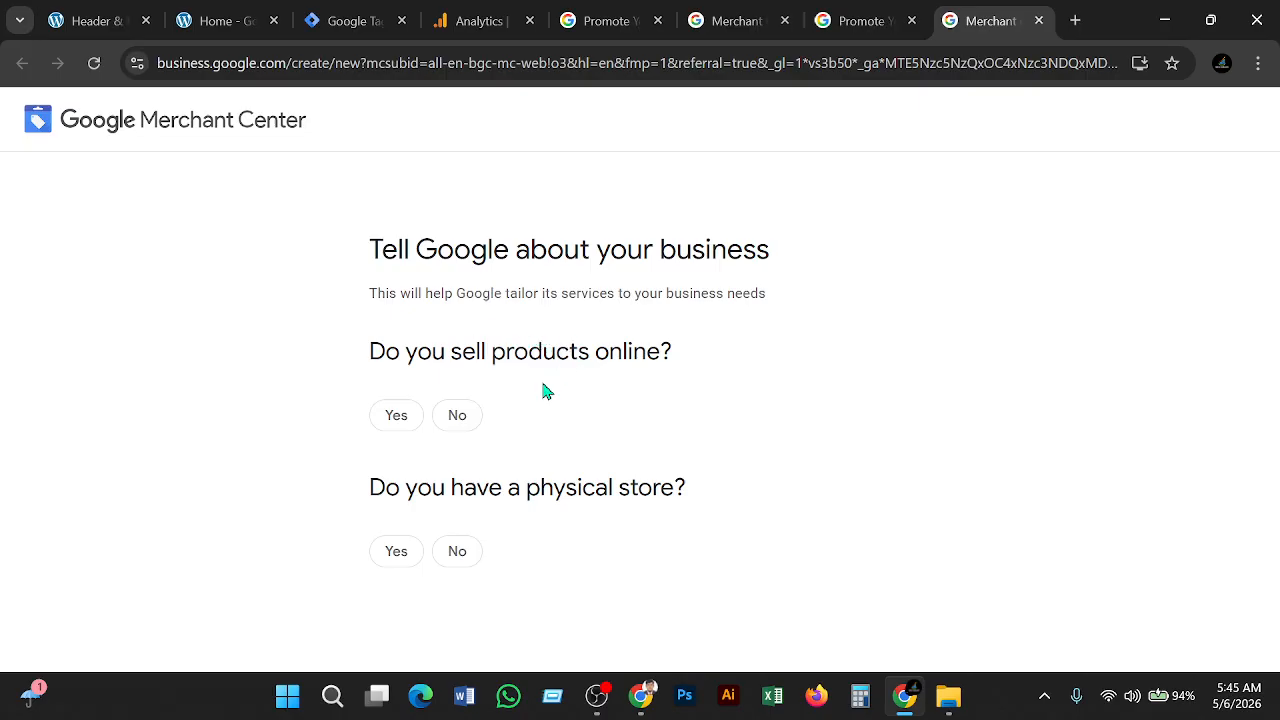
Answer Yes to selling online and paste the Organic Store website address into the website field
{"action": "left_click", "coordinate": [395, 418]}
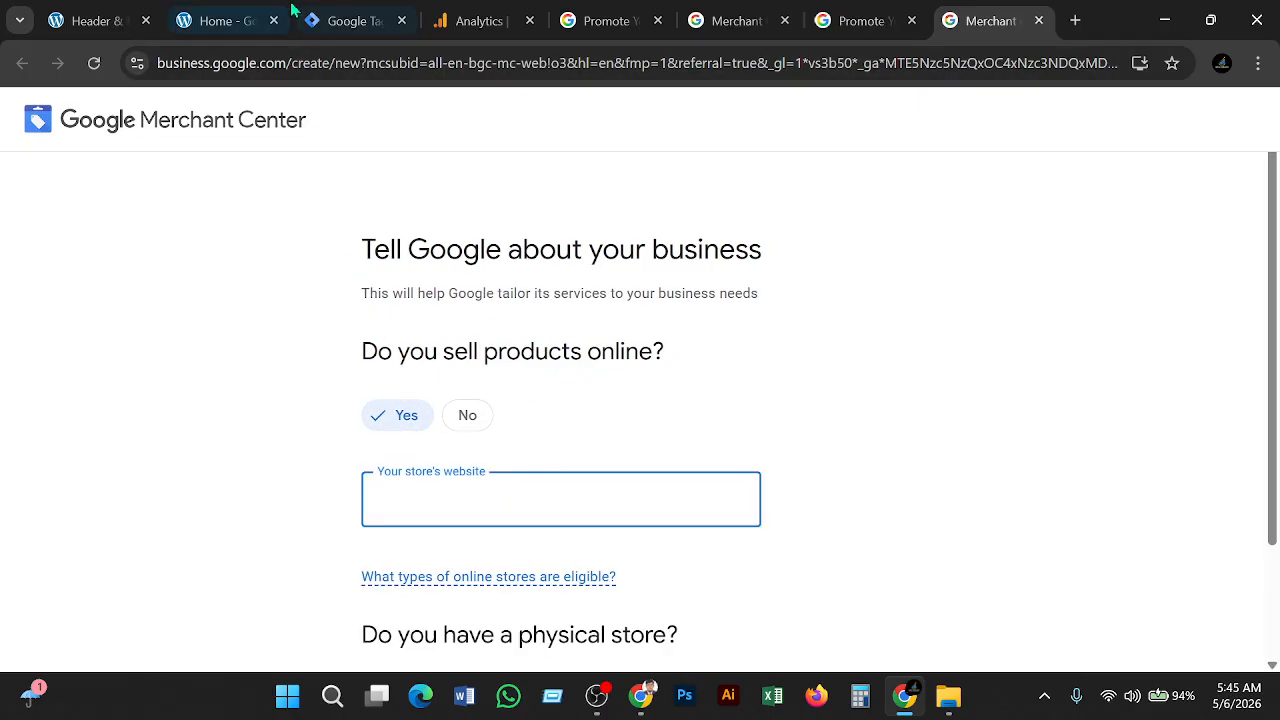
{"action": "left_click", "coordinate": [240, 20]}
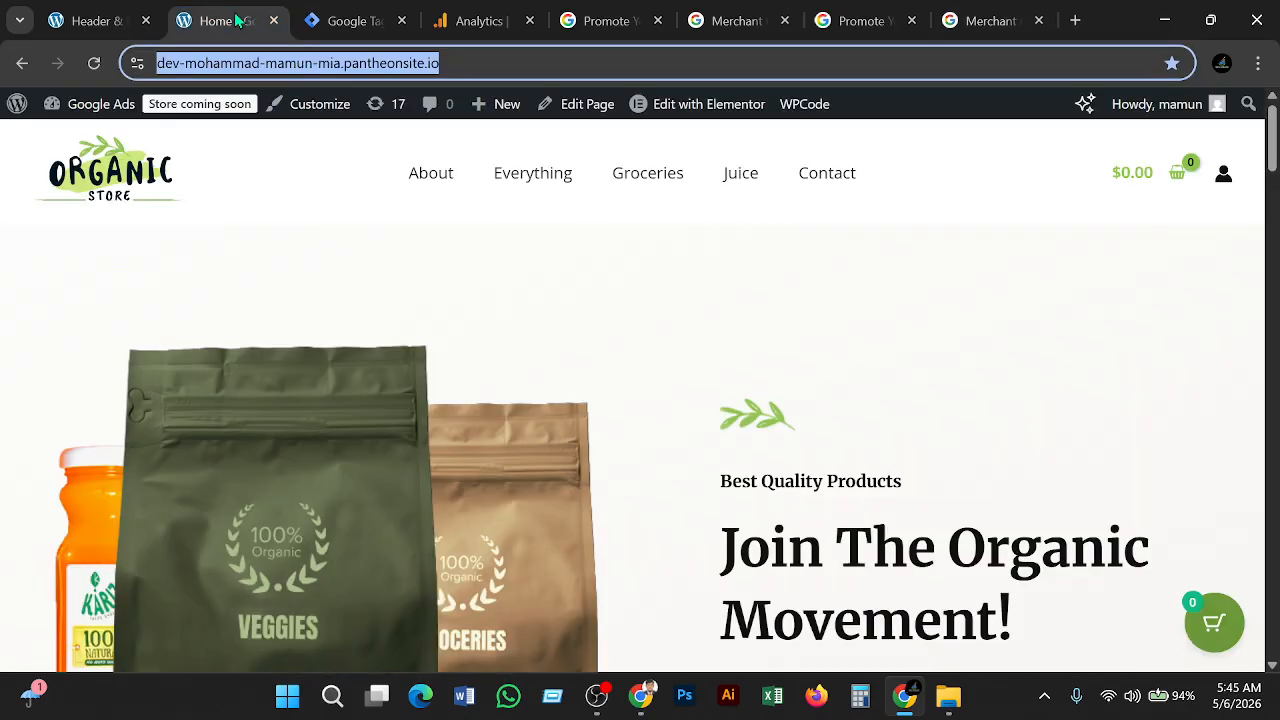
{"action": "left_click", "coordinate": [460, 73]}
{"action": "key", "text": "ctrl+c"}
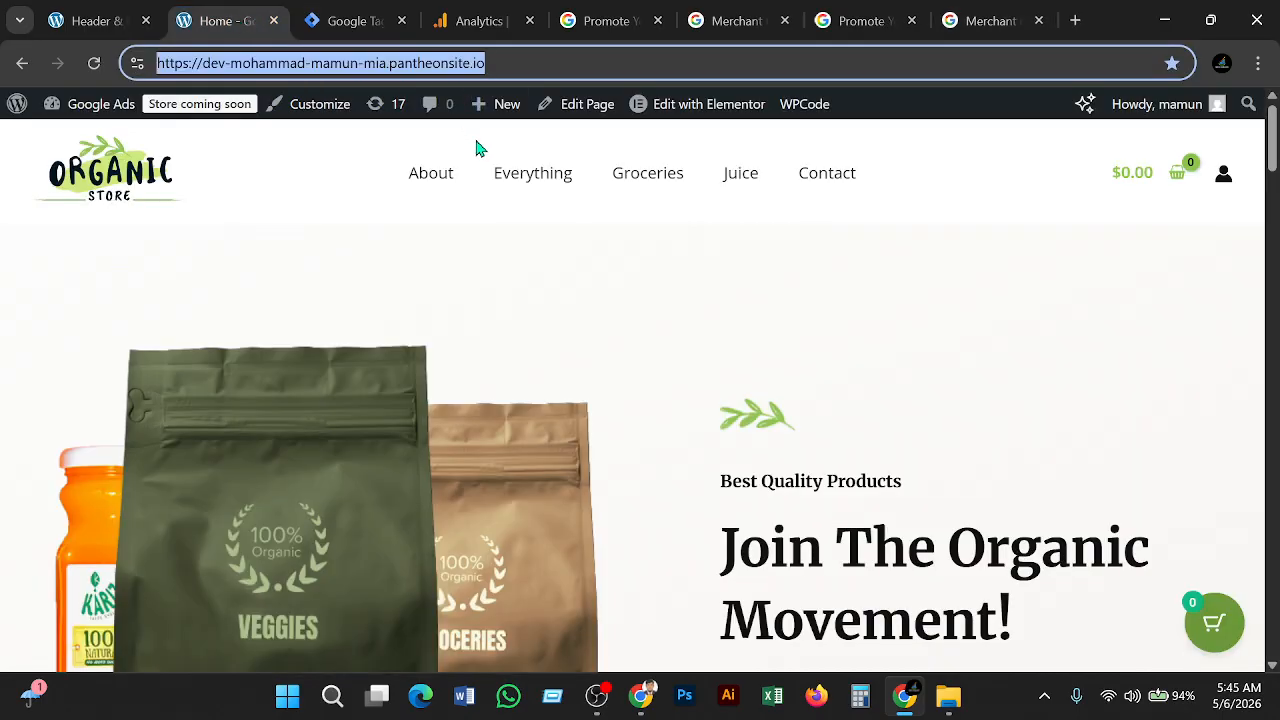
{"action": "left_click", "coordinate": [1018, 28]}
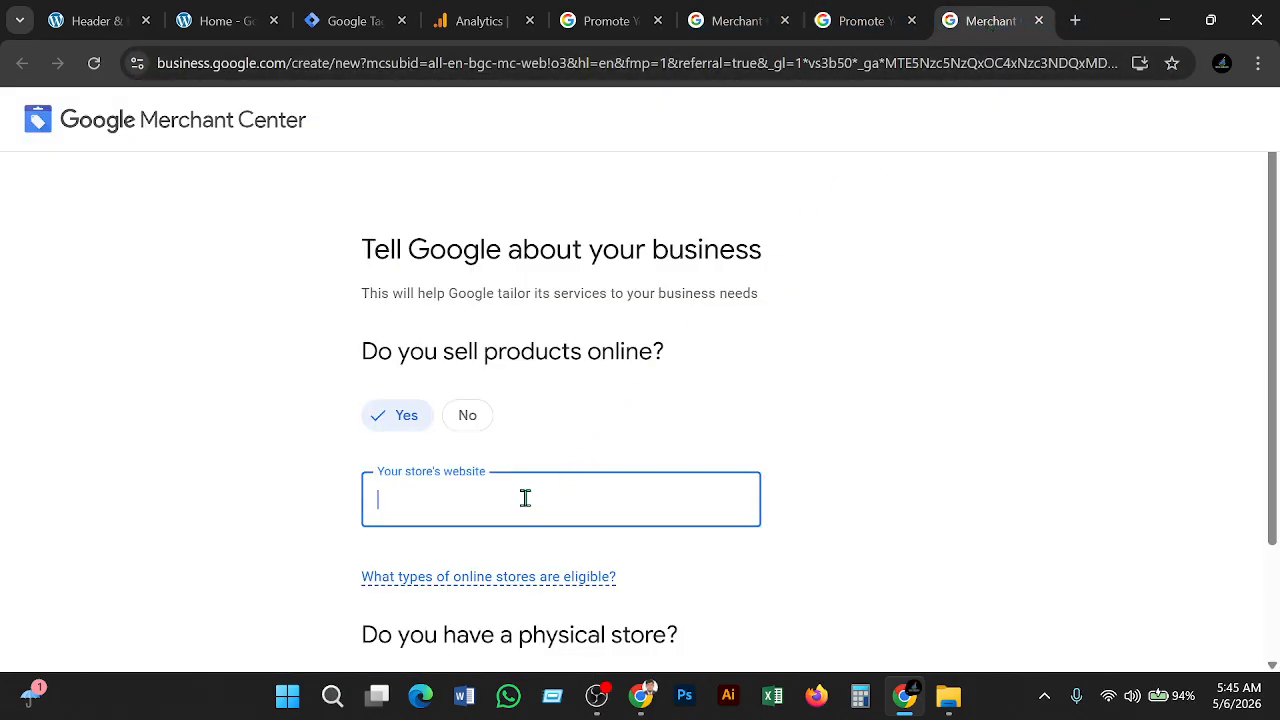
{"action": "key", "text": "ctrl+v"}
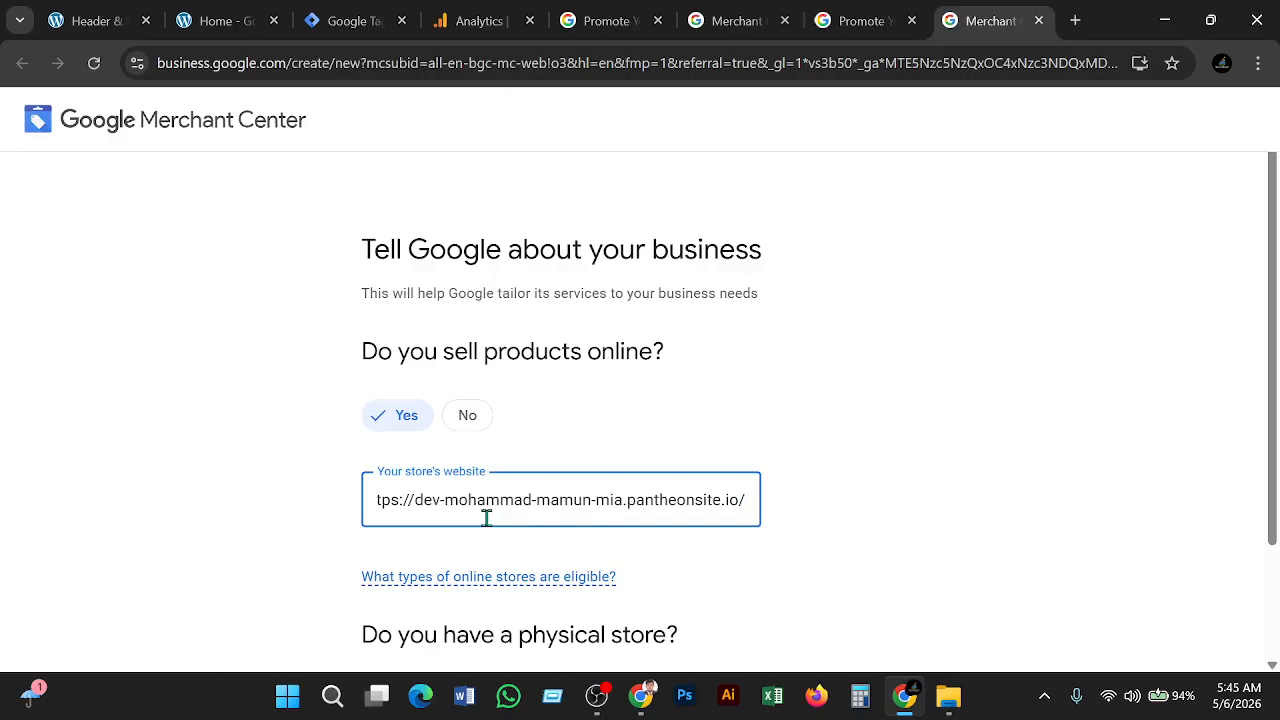
Answer Yes to having a physical store and submit the business answers
{"action": "left_click", "coordinate": [221, 31]}
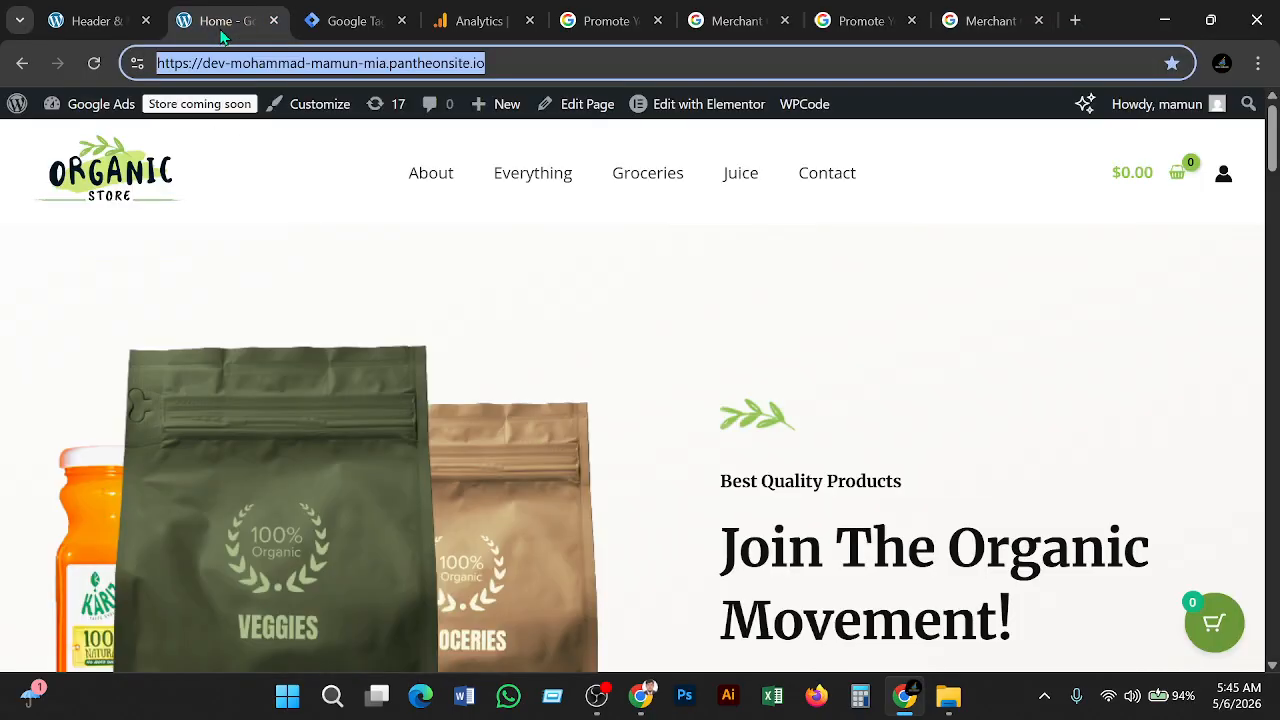
{"action": "left_click", "coordinate": [970, 30]}
{"action": "scroll", "coordinate": [775, 537], "scroll_direction": "down", "scroll_amount": 2}
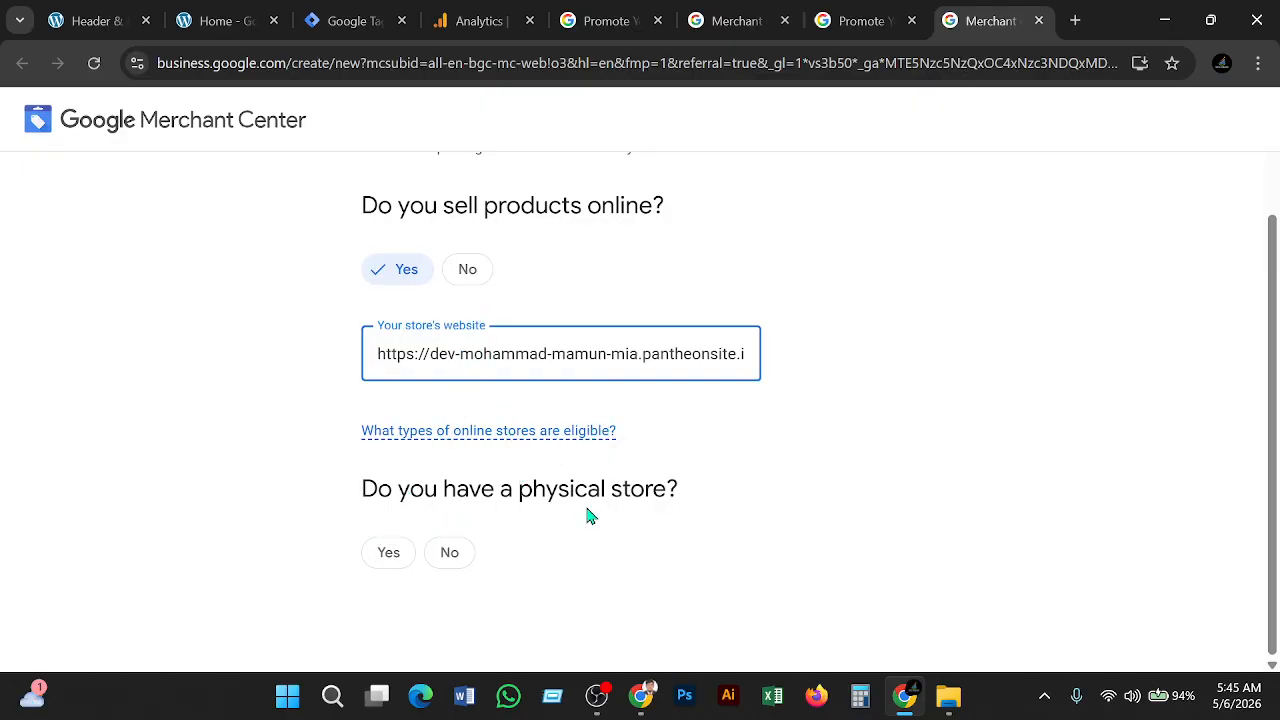
{"action": "left_click", "coordinate": [402, 560]}
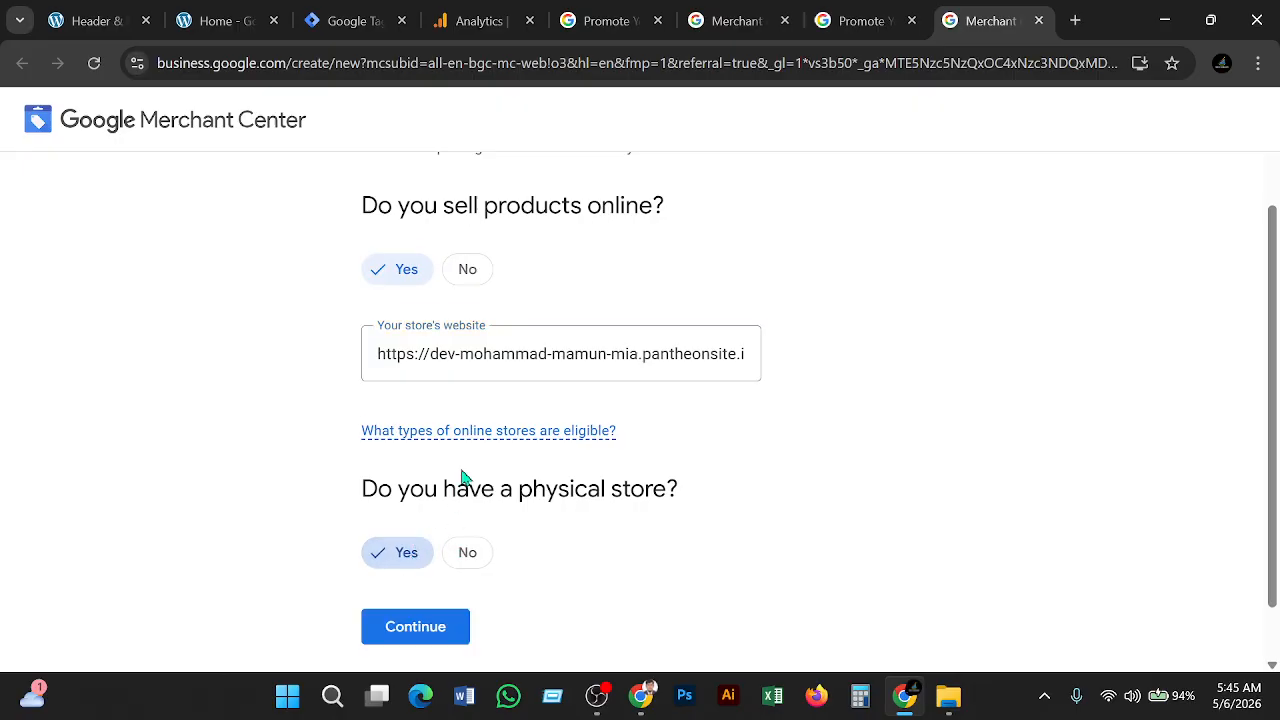
{"action": "scroll", "coordinate": [463, 477], "scroll_direction": "down", "scroll_amount": 1}
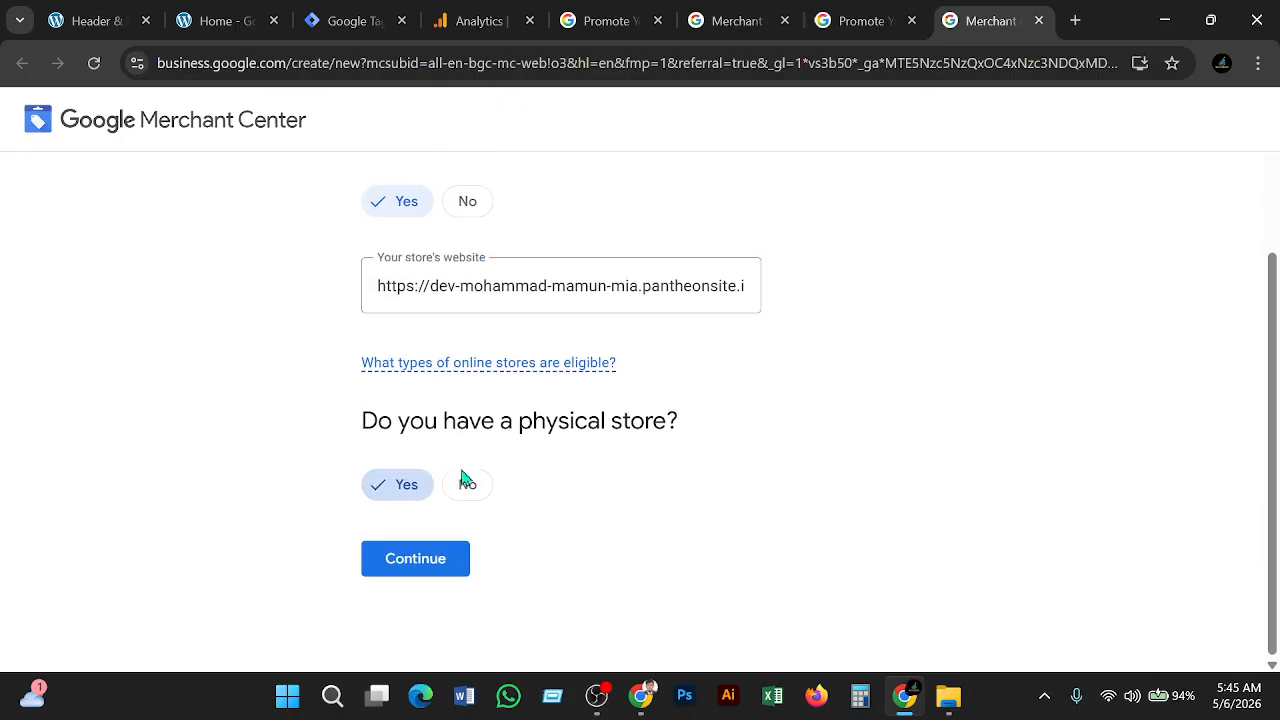
{"action": "left_click", "coordinate": [403, 570]}
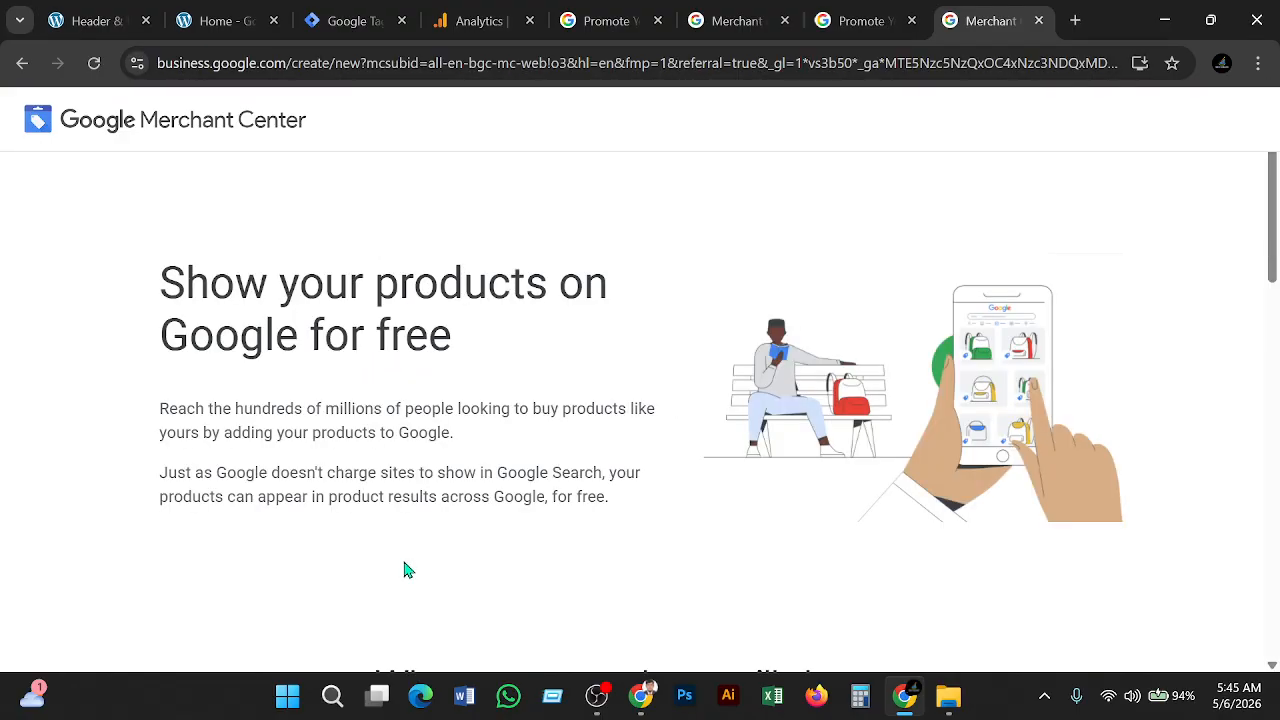
{"action": "scroll", "coordinate": [407, 570], "scroll_direction": "down", "scroll_amount": 3}
{"action": "scroll", "coordinate": [429, 537], "scroll_direction": "up", "scroll_amount": 3}
{"action": "scroll", "coordinate": [428, 536], "scroll_direction": "up", "scroll_amount": 1}
{"action": "scroll", "coordinate": [305, 388], "scroll_direction": "down", "scroll_amount": 5}
{"action": "scroll", "coordinate": [305, 388], "scroll_direction": "down", "scroll_amount": 5}
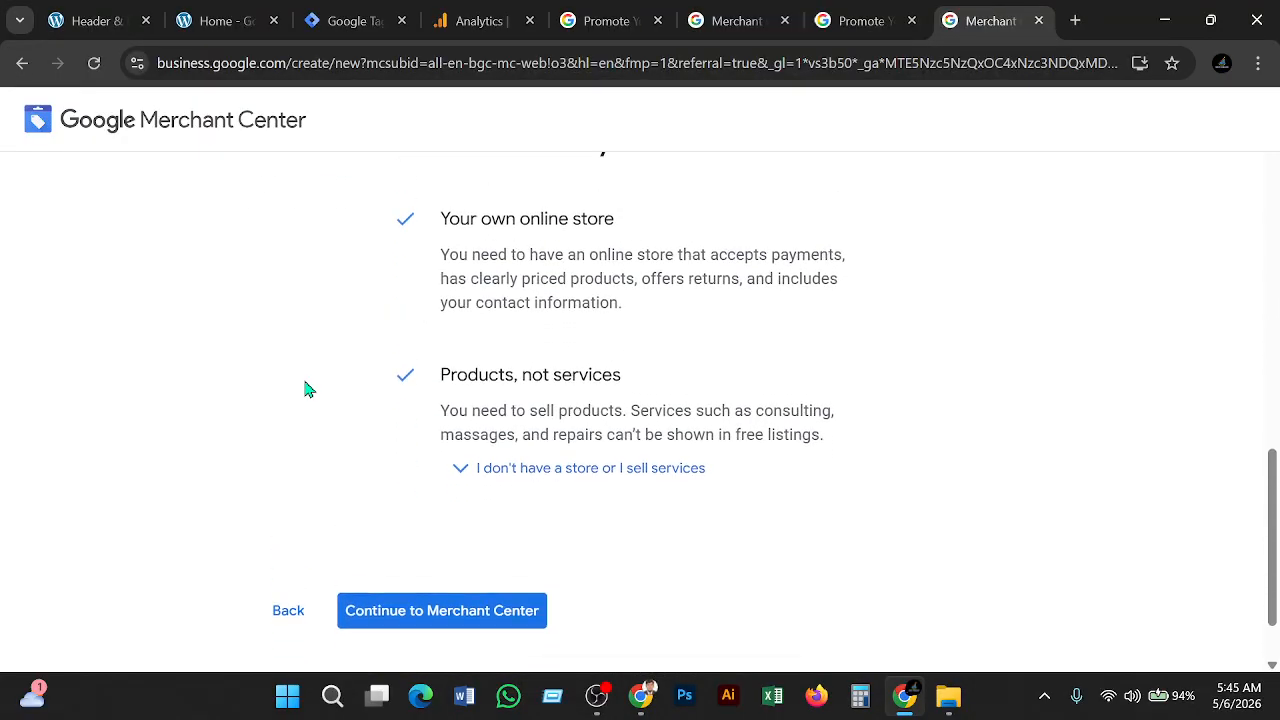
{"action": "scroll", "coordinate": [309, 389], "scroll_direction": "up", "scroll_amount": 1}
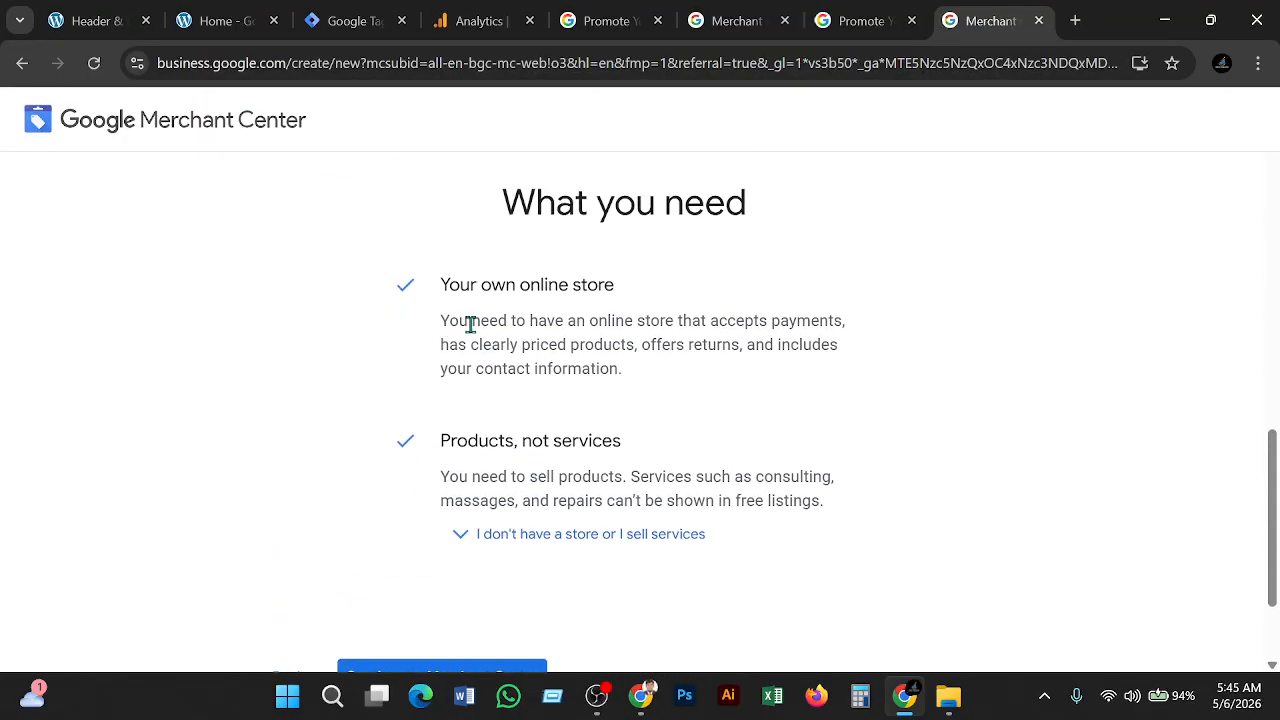
{"action": "scroll", "coordinate": [469, 323], "scroll_direction": "down", "scroll_amount": 2}
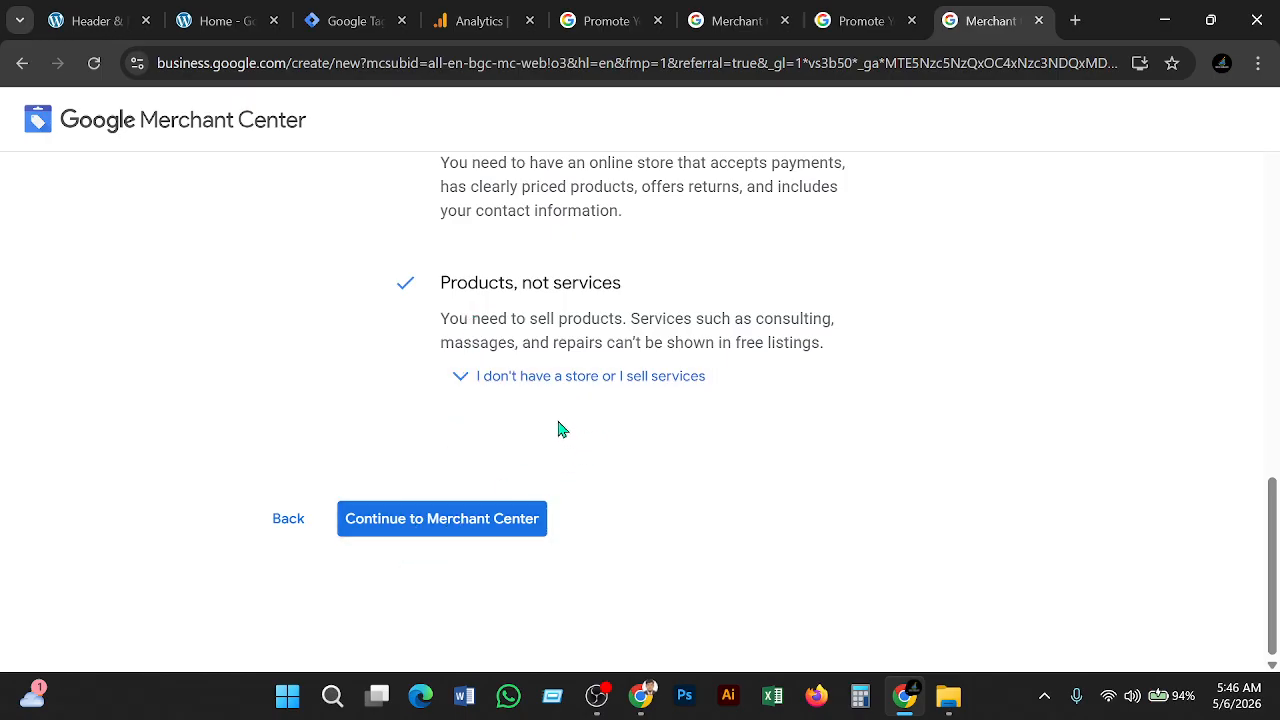
{"action": "scroll", "coordinate": [536, 328], "scroll_direction": "up", "scroll_amount": 1}
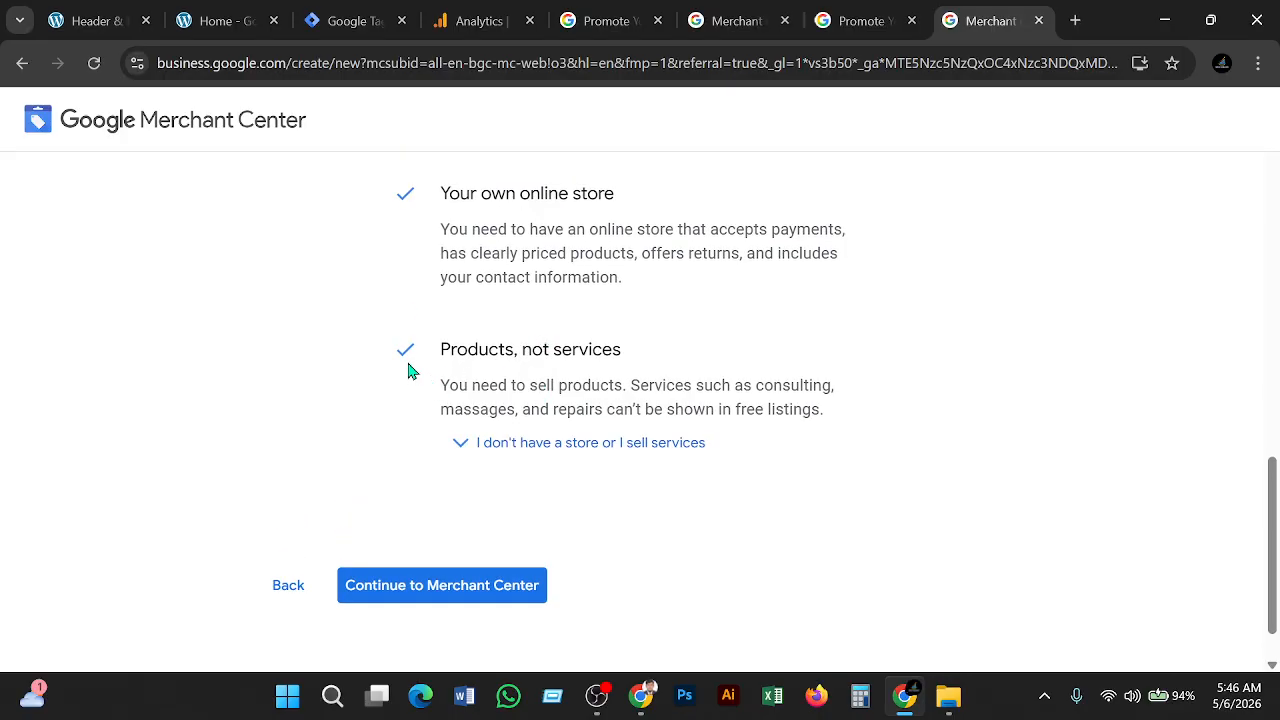
Enter 'Organic Store' as the business name in the business info form
{"action": "left_click", "coordinate": [446, 590]}
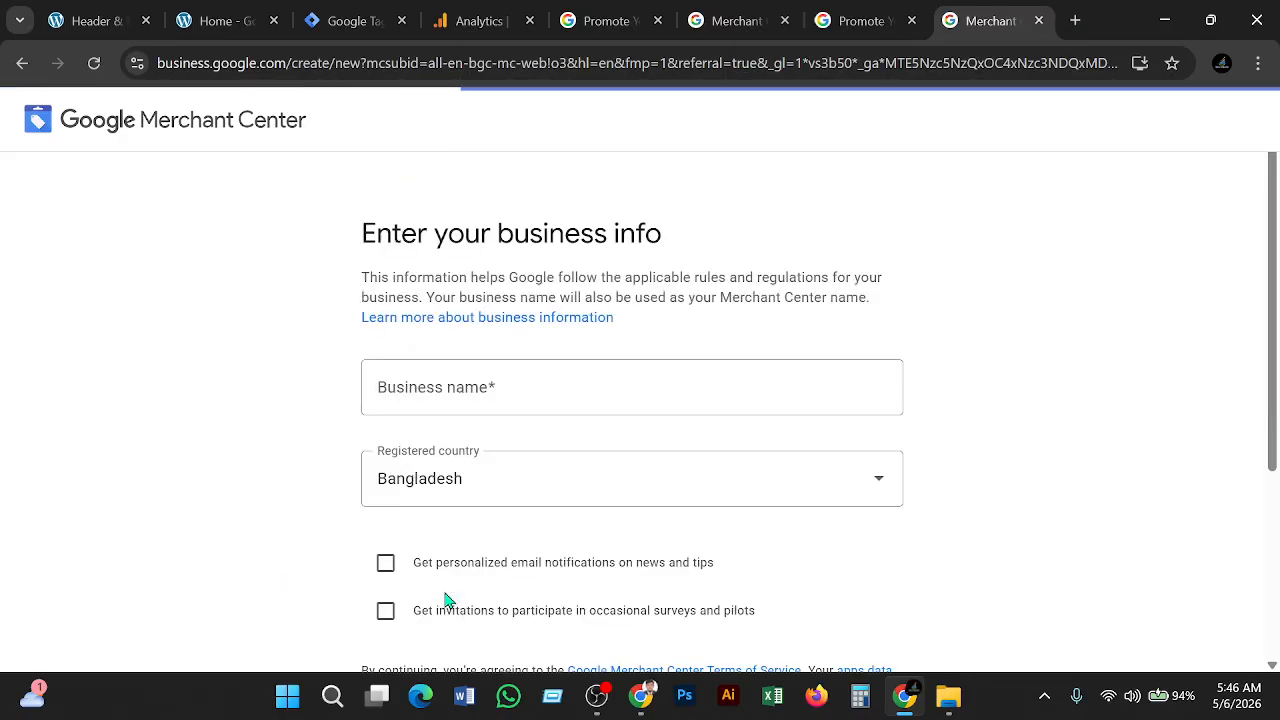
{"action": "left_click", "coordinate": [482, 400]}
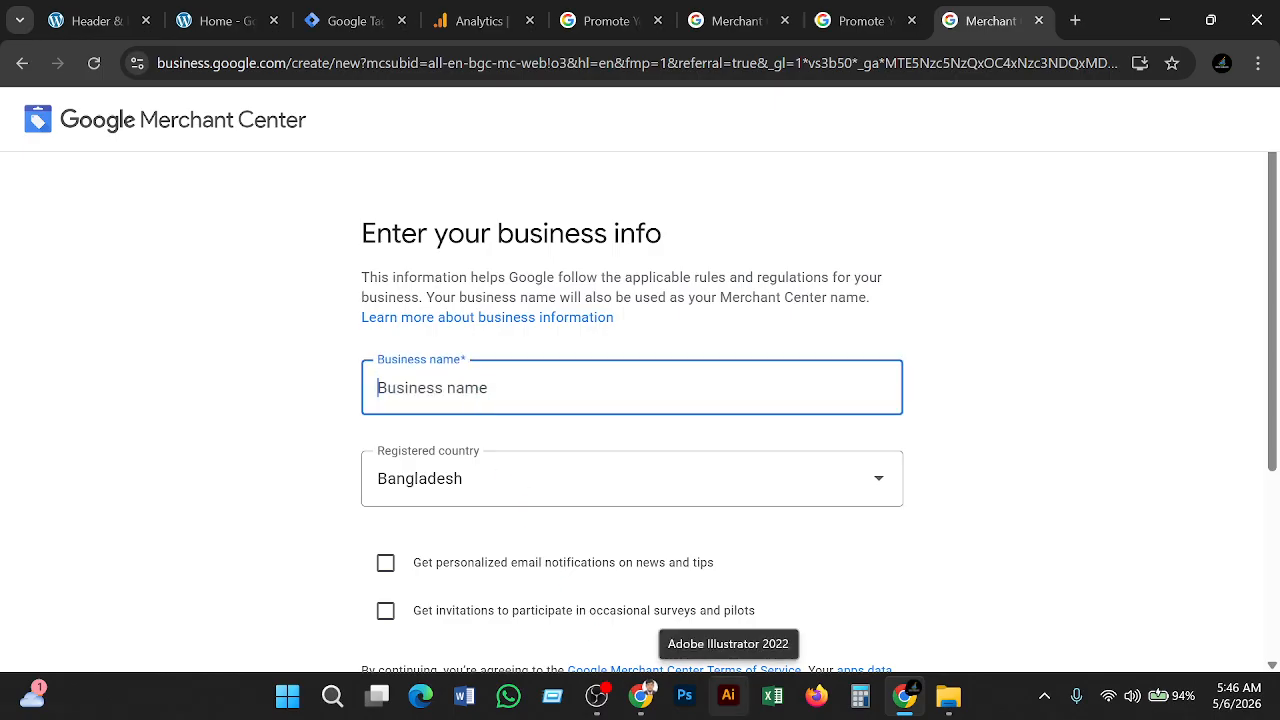
{"action": "type", "text": "M"}
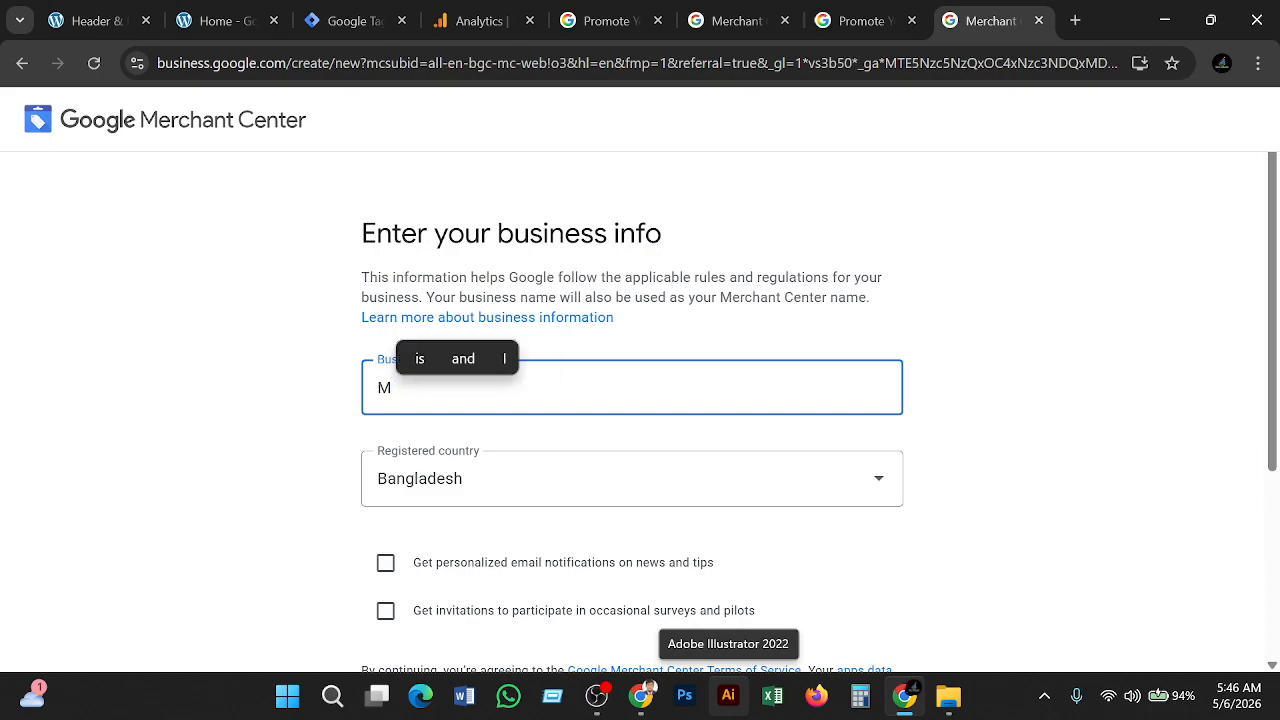
{"action": "type", "text": " S"}
{"action": "key", "text": "BackSpace"}
{"action": "key", "text": "BackSpace"}
{"action": "key", "text": "BackSpace"}
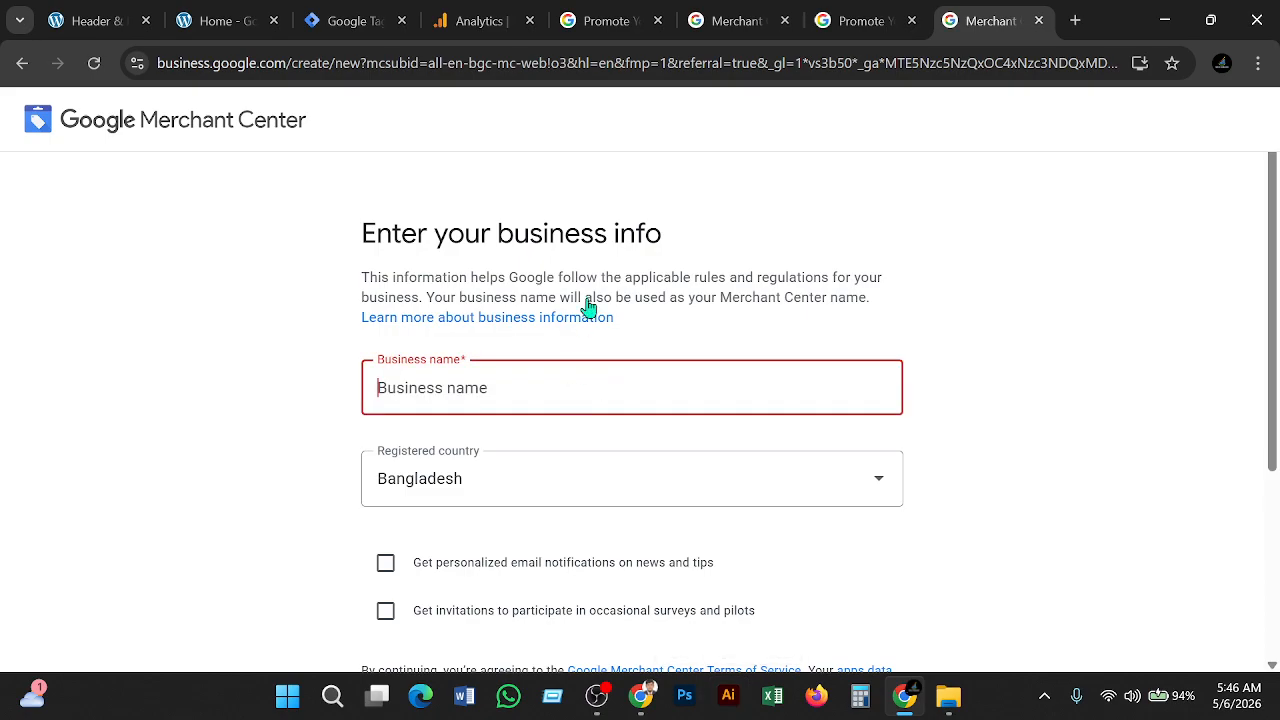
{"action": "left_click", "coordinate": [196, 28]}
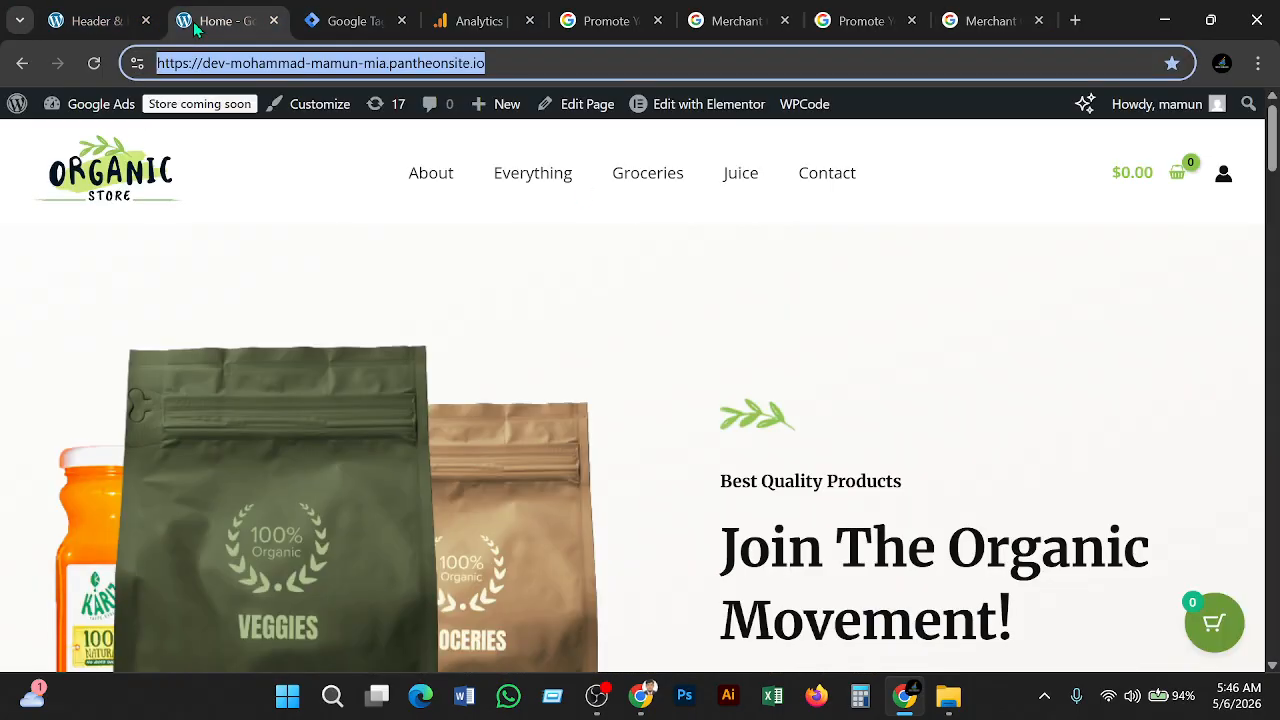
{"action": "left_click", "coordinate": [975, 24]}
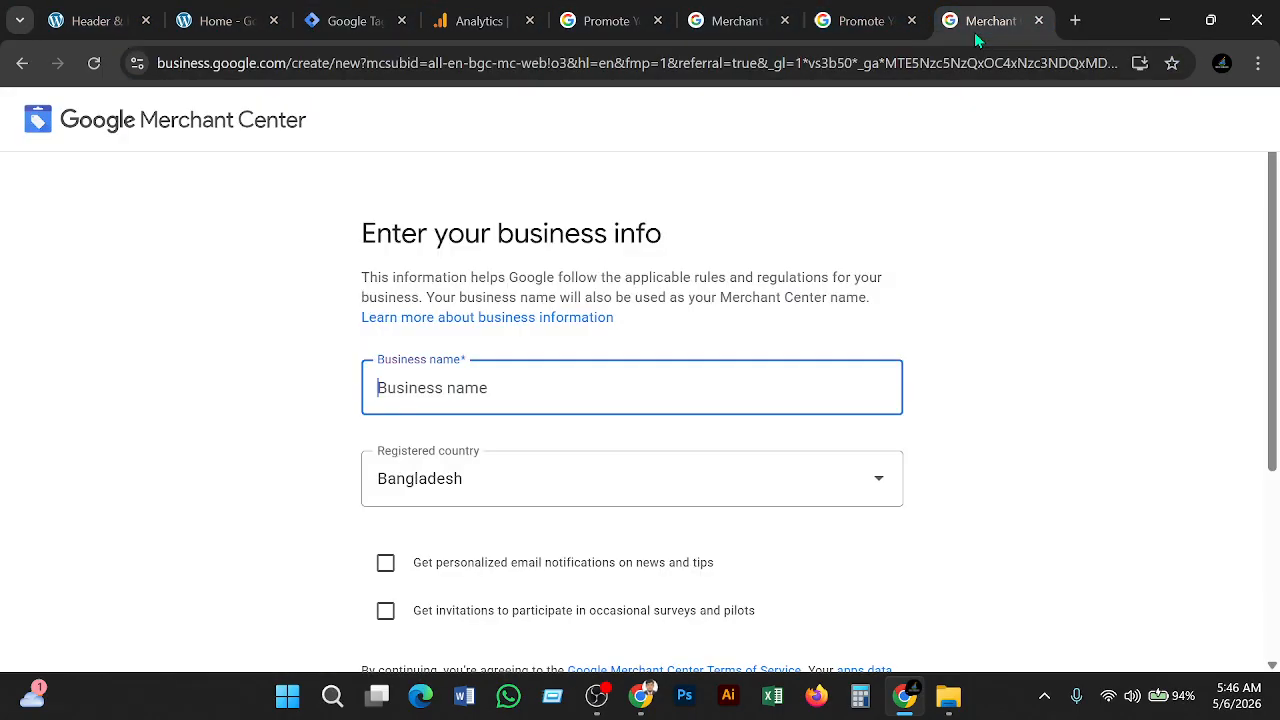
{"action": "type", "text": "O"}
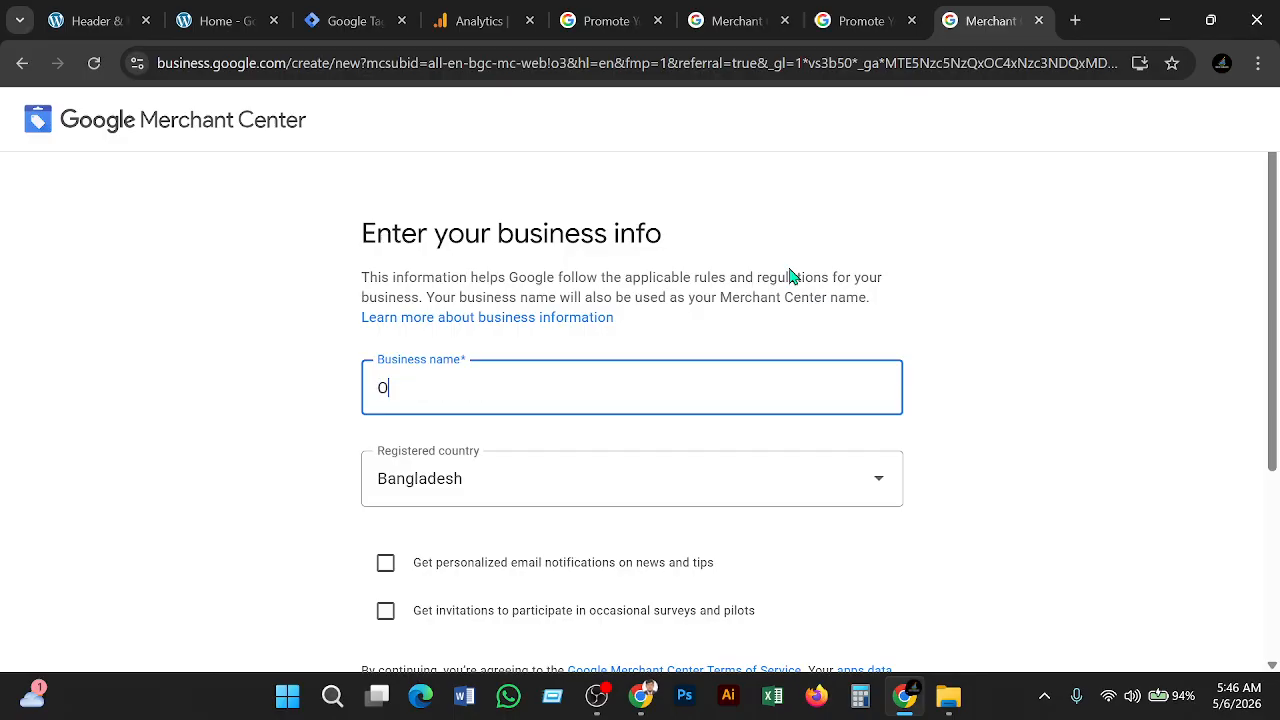
{"action": "type", "text": "rgan"}
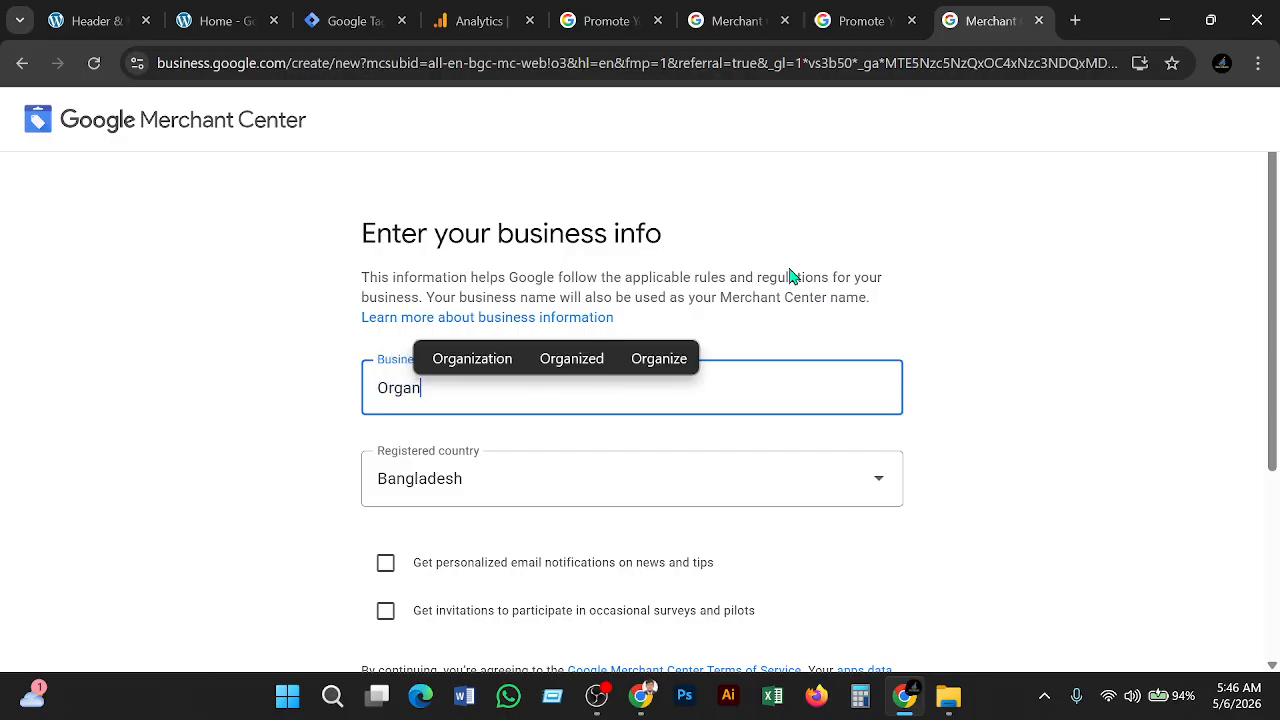
{"action": "type", "text": "ic St"}
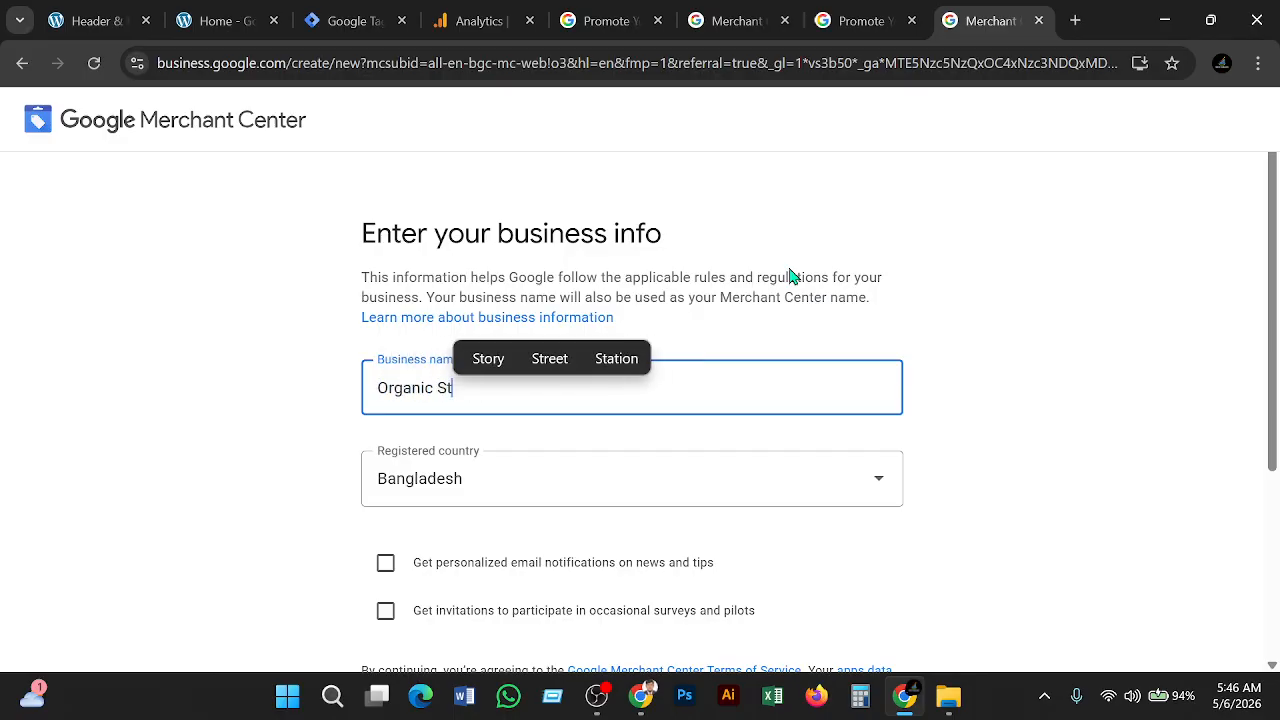
{"action": "type", "text": "ore"}
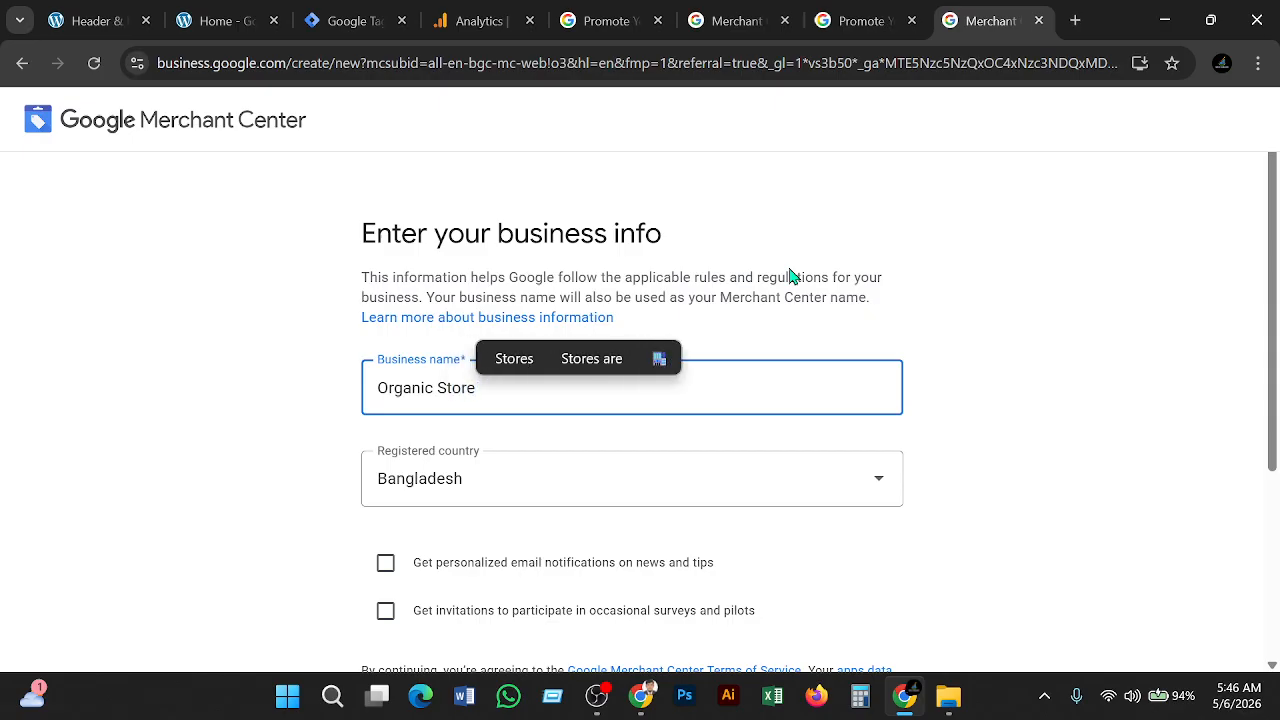
Keep Bangladesh as the registered country and continue to Merchant Center
{"action": "left_click", "coordinate": [710, 491]}
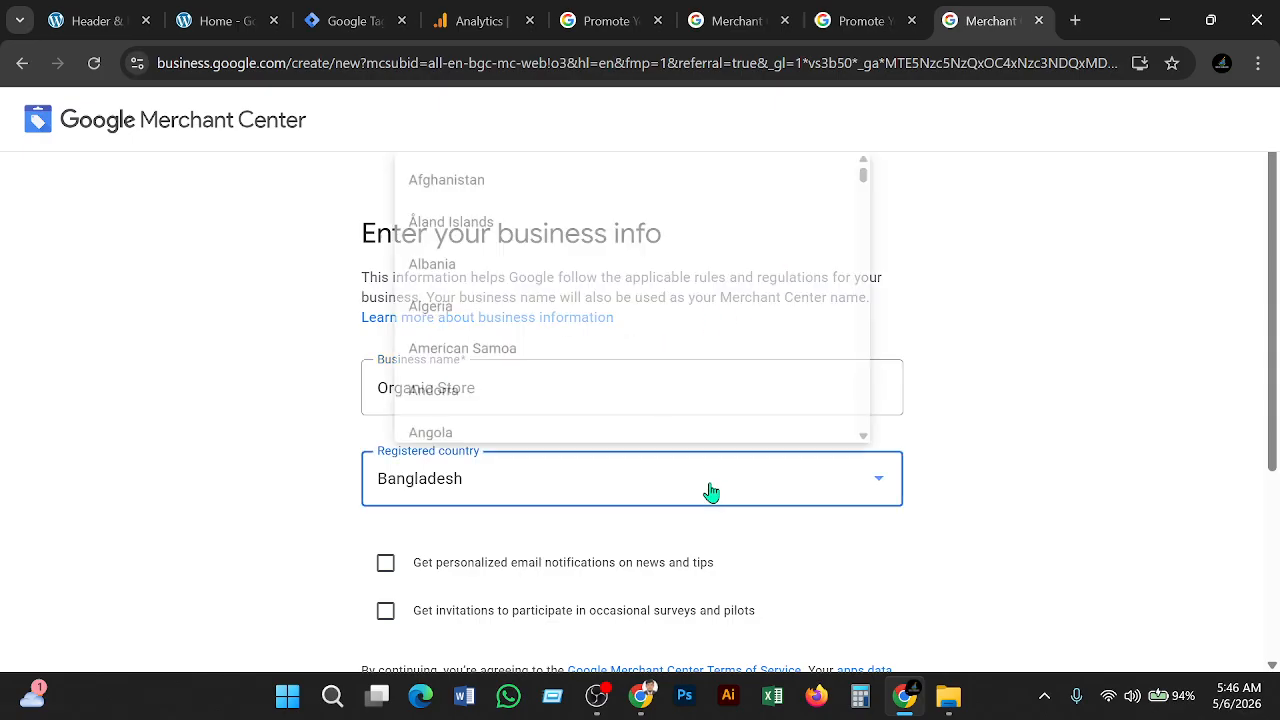
{"action": "left_click", "coordinate": [1066, 414]}
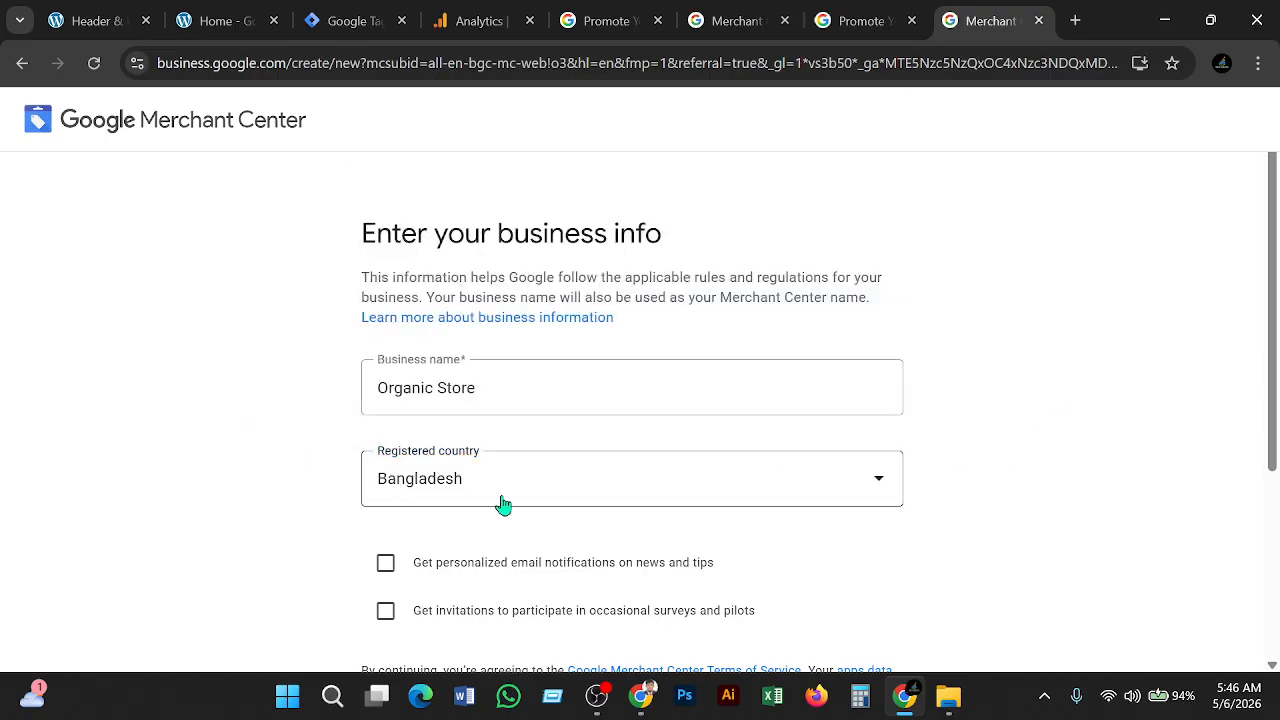
{"action": "left_click", "coordinate": [883, 487]}
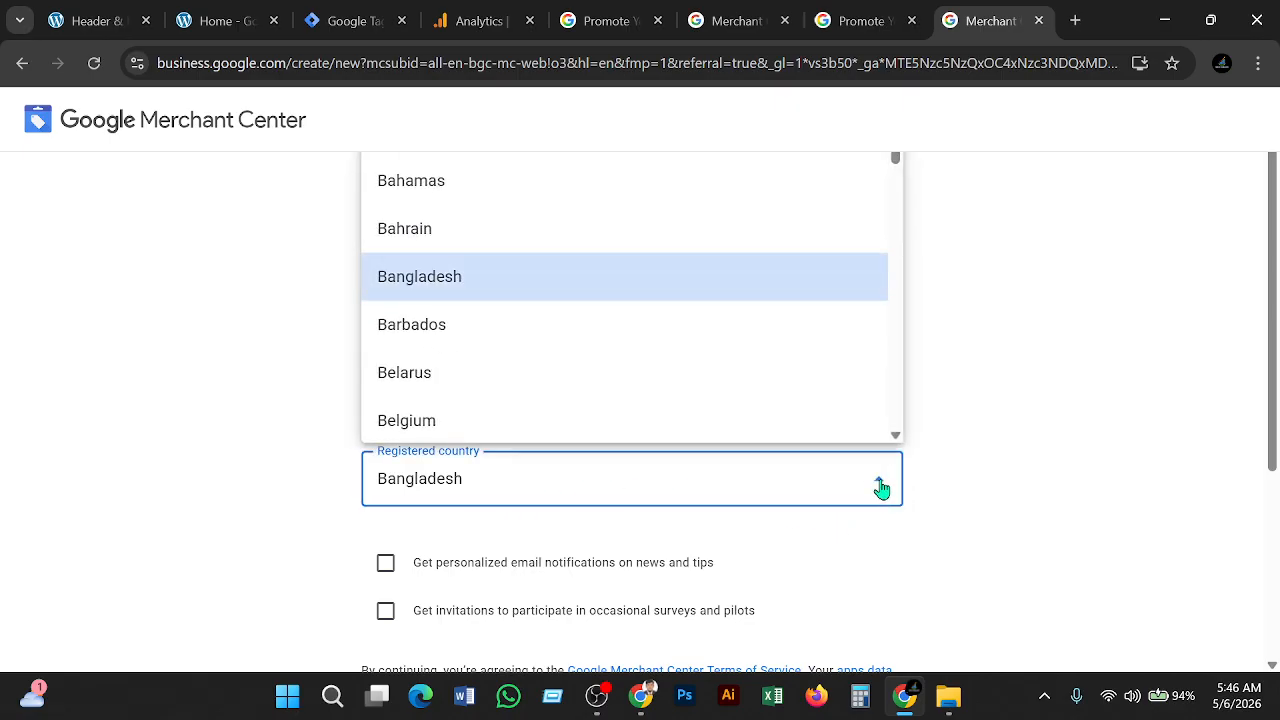
{"action": "scroll", "coordinate": [737, 266], "scroll_direction": "down", "scroll_amount": 3}
{"action": "scroll", "coordinate": [737, 266], "scroll_direction": "up", "scroll_amount": 4}
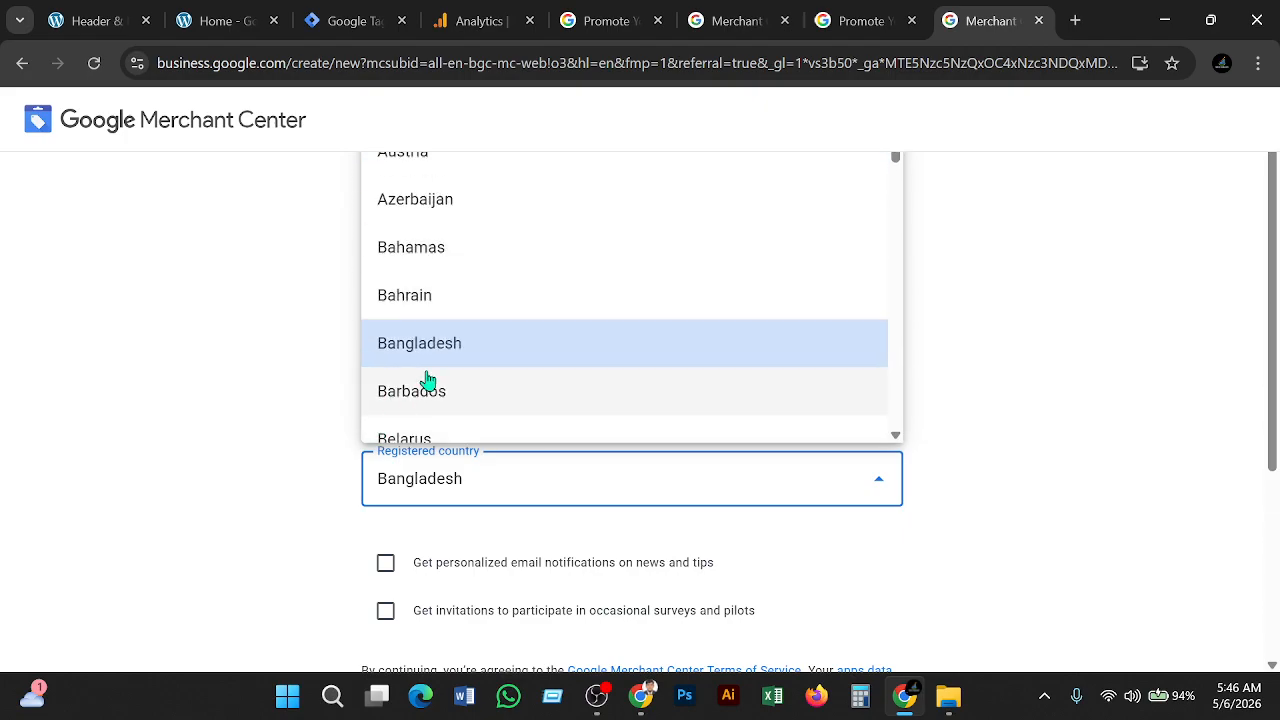
{"action": "left_click", "coordinate": [443, 355]}
{"action": "scroll", "coordinate": [545, 388], "scroll_direction": "down", "scroll_amount": 2}
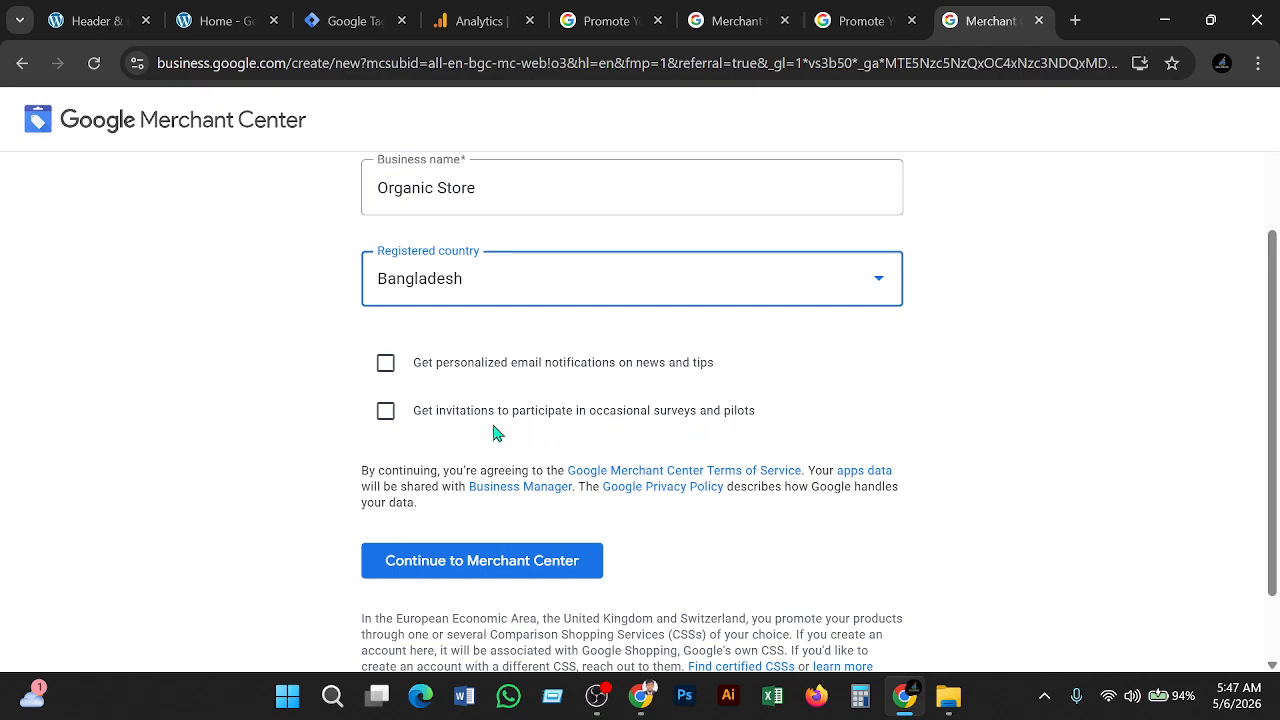
{"action": "left_click", "coordinate": [466, 575]}
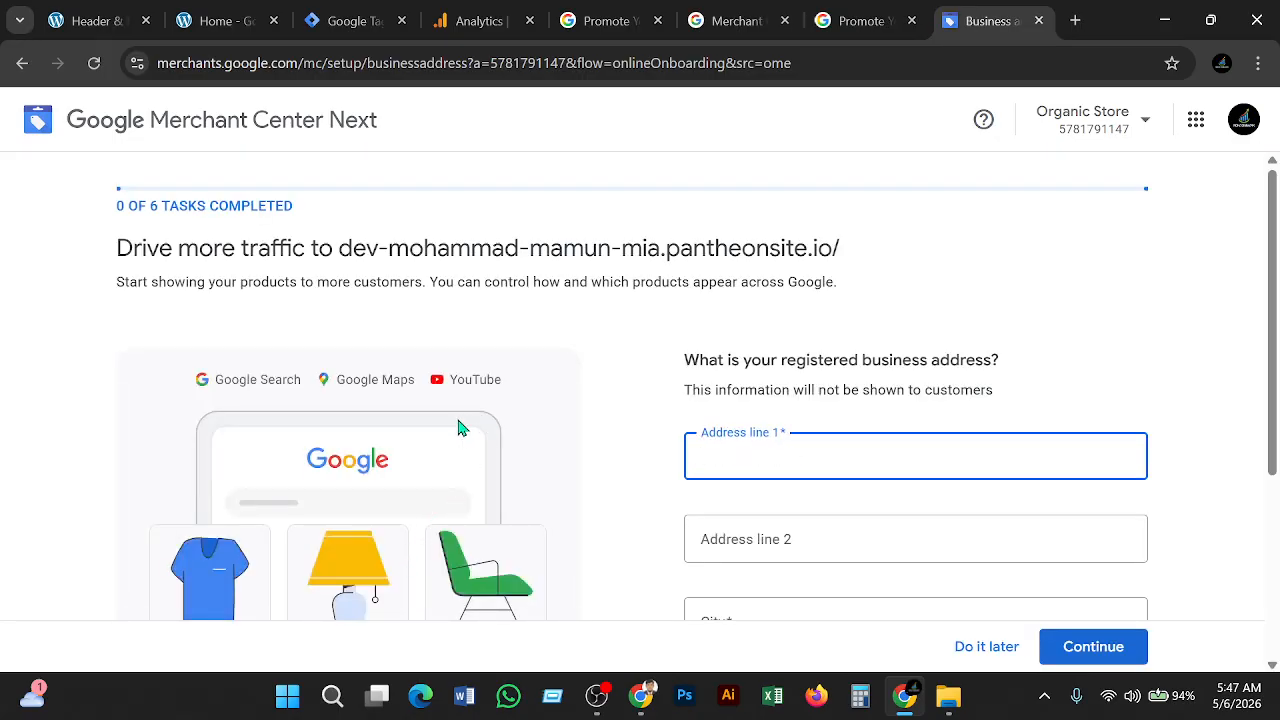
Scroll through the empty address, city, state and postal code fields of the business address form
{"action": "scroll", "coordinate": [447, 380], "scroll_direction": "down", "scroll_amount": 2}
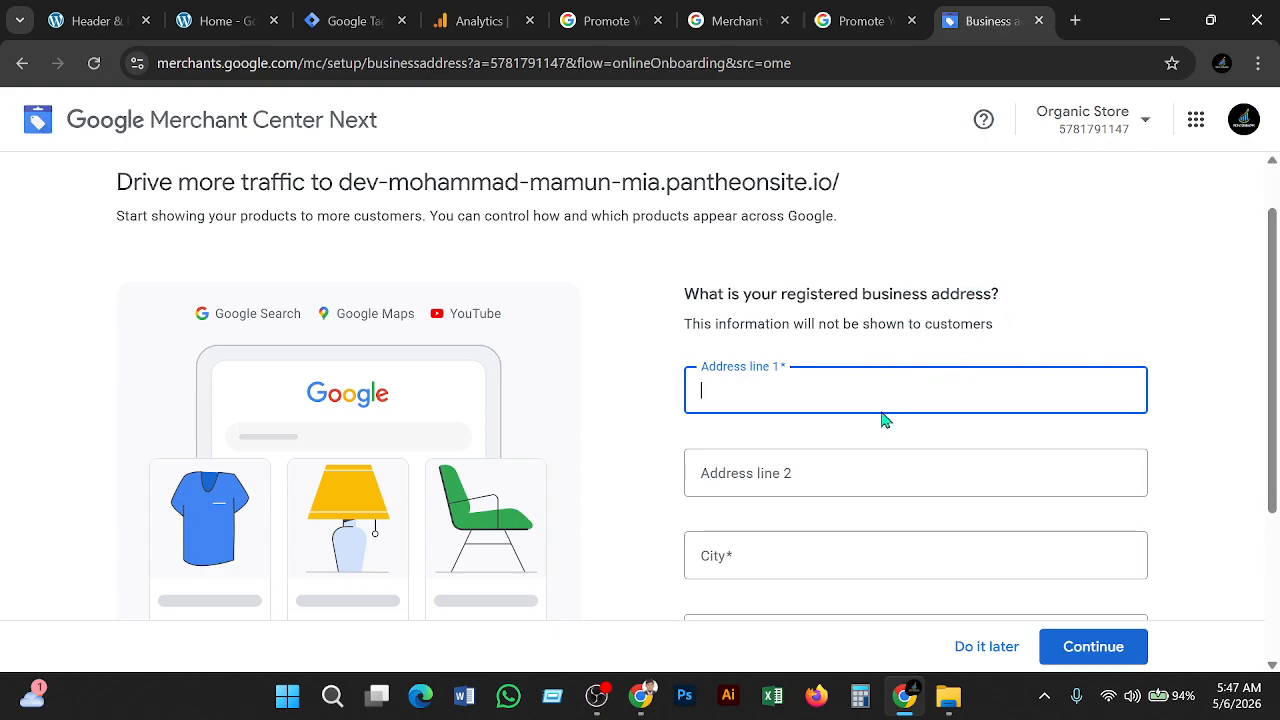
{"action": "scroll", "coordinate": [876, 415], "scroll_direction": "down", "scroll_amount": 3}
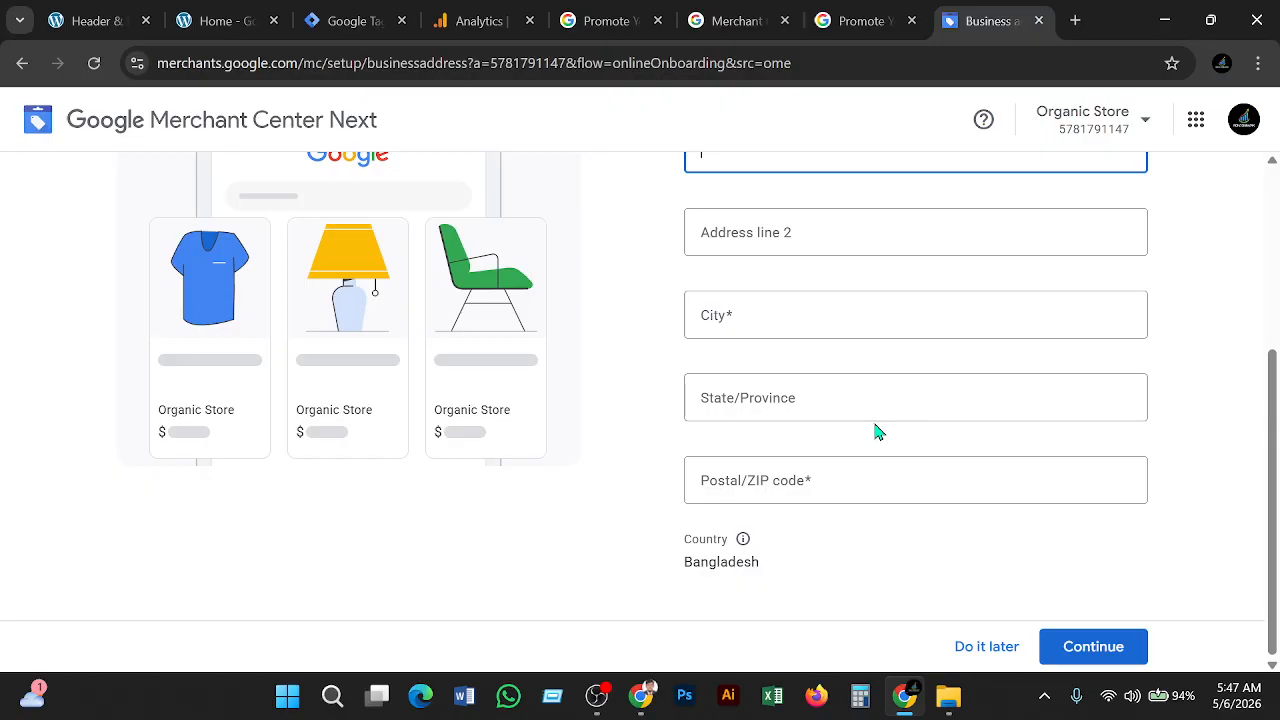
{"action": "scroll", "coordinate": [879, 437], "scroll_direction": "up", "scroll_amount": 1}
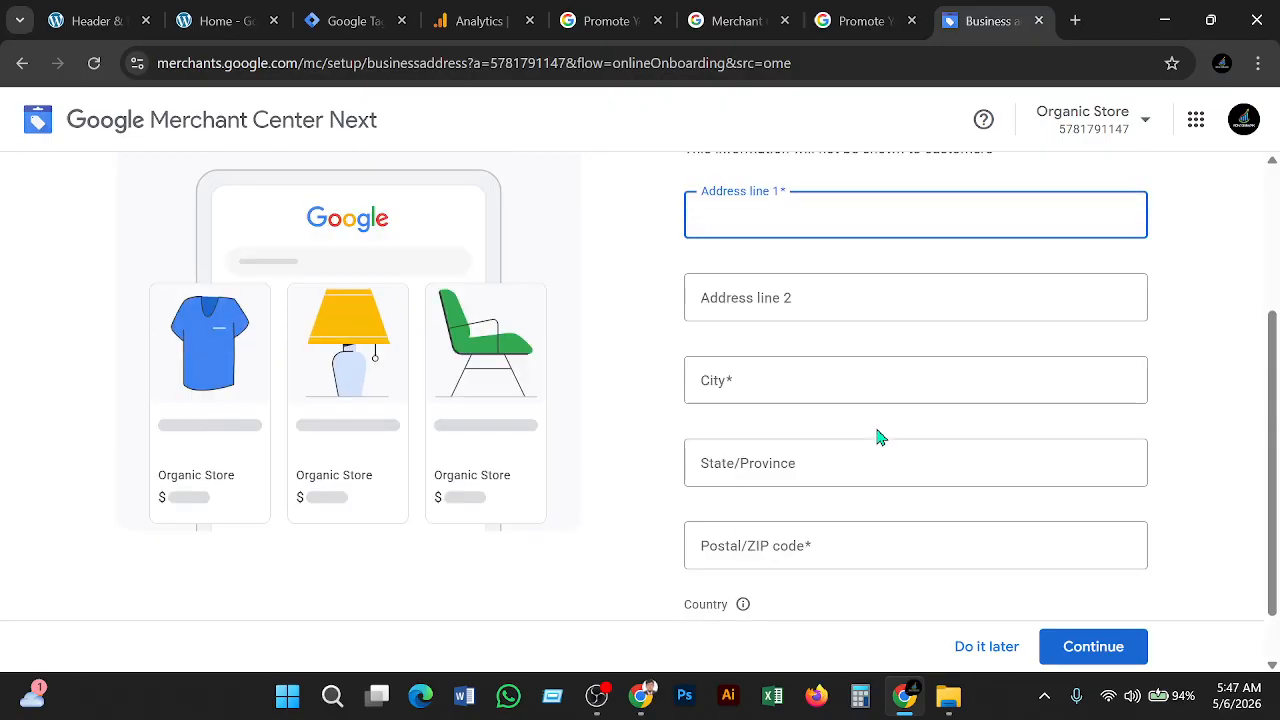
{"action": "scroll", "coordinate": [879, 437], "scroll_direction": "up", "scroll_amount": 2}
{"action": "scroll", "coordinate": [879, 437], "scroll_direction": "down", "scroll_amount": 2}
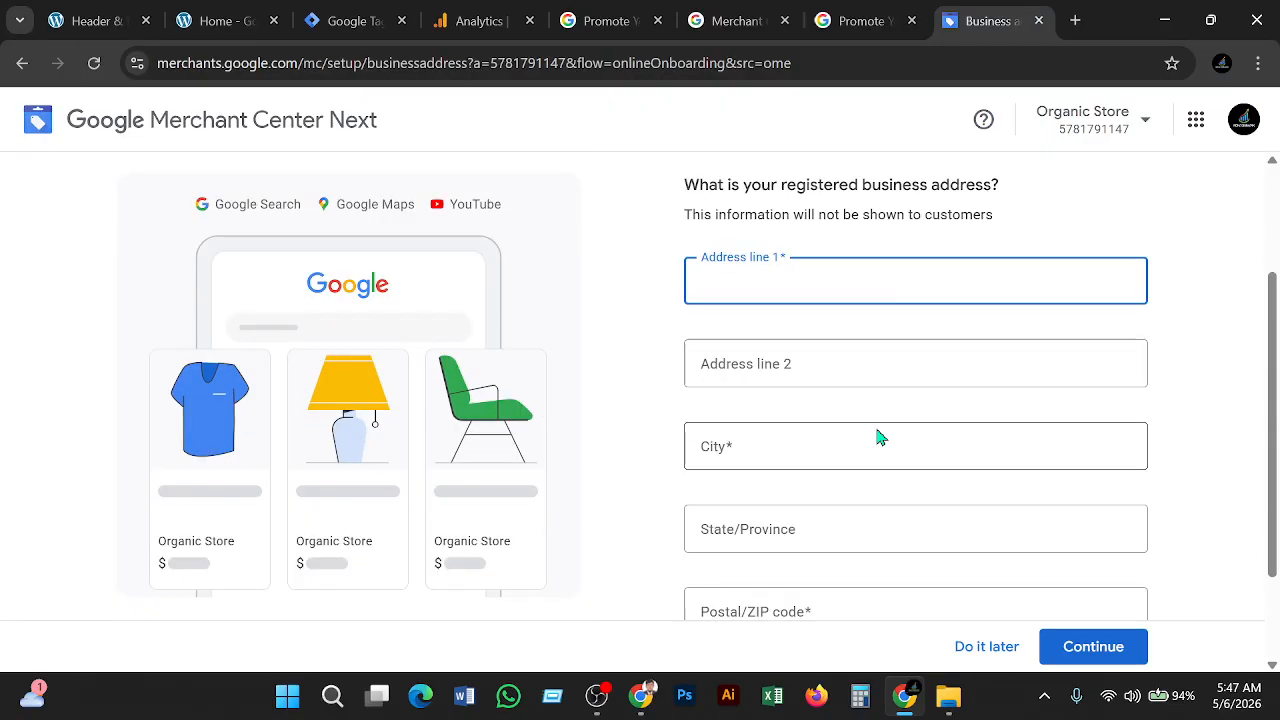
Skip the business address and fill the verification-code e-mail field with the saved contact e-mail
{"action": "left_click", "coordinate": [1002, 658]}
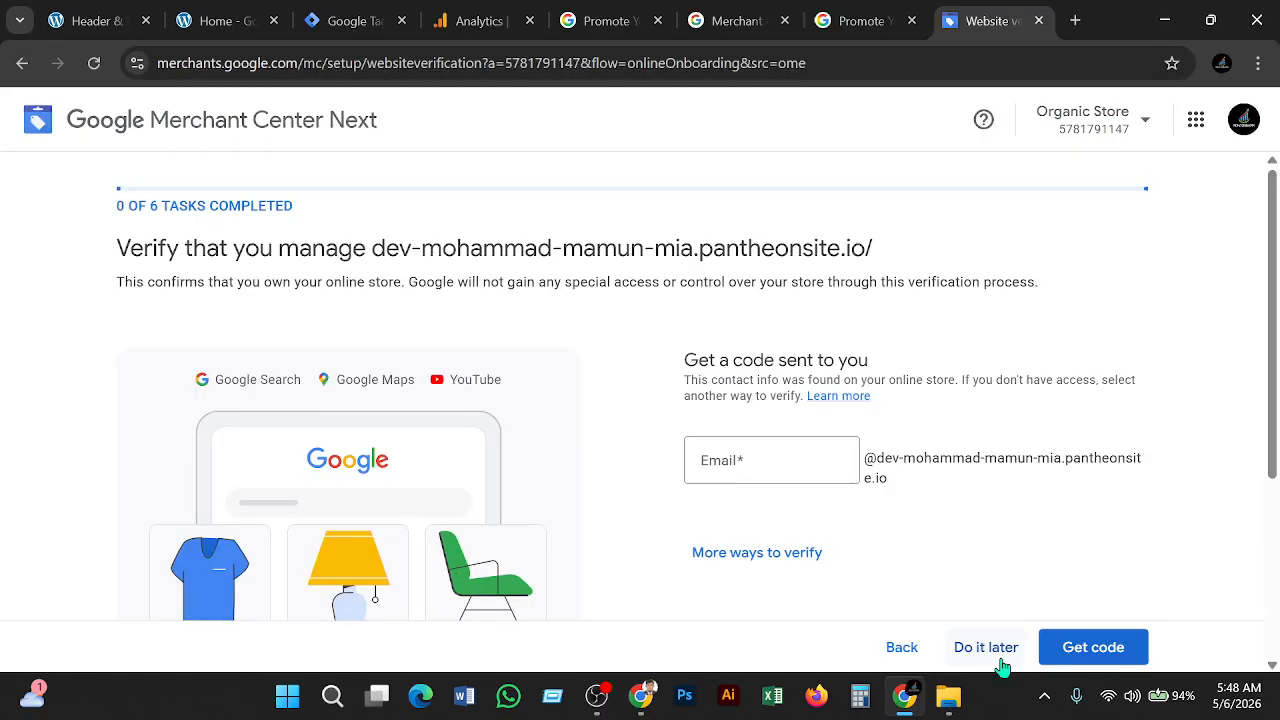
{"action": "left_click", "coordinate": [782, 463]}
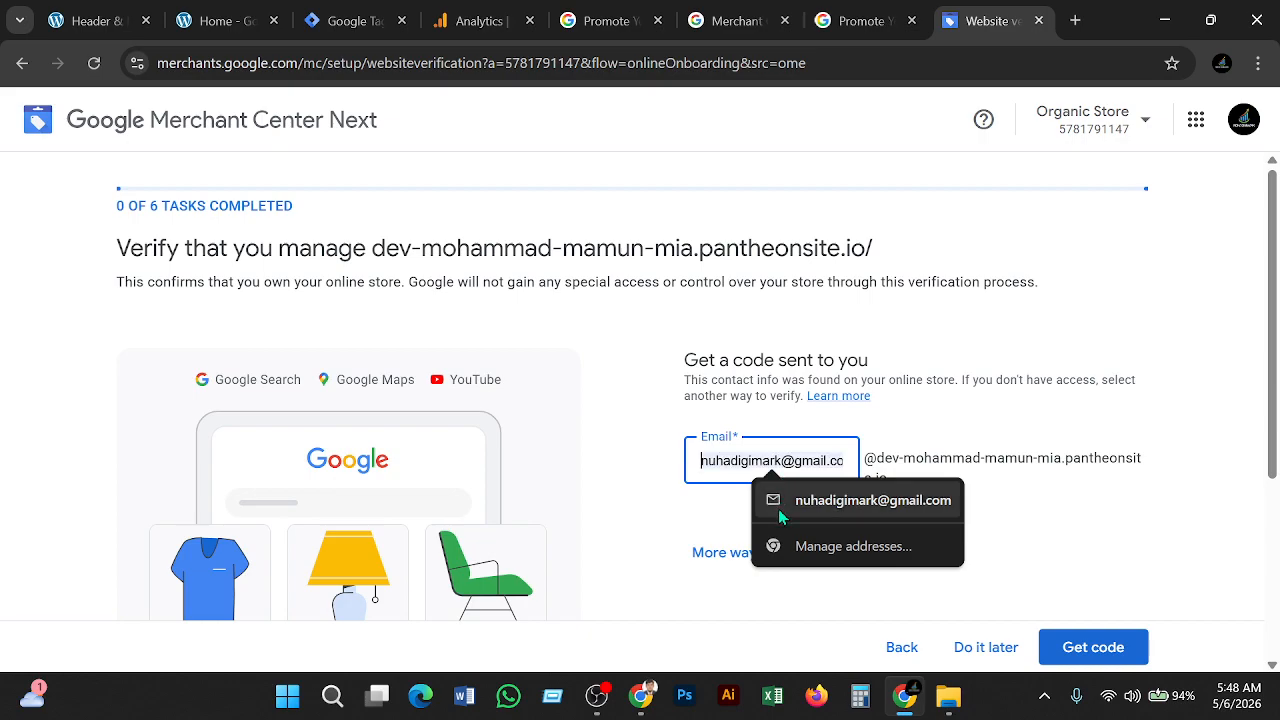
{"action": "left_click", "coordinate": [821, 498]}
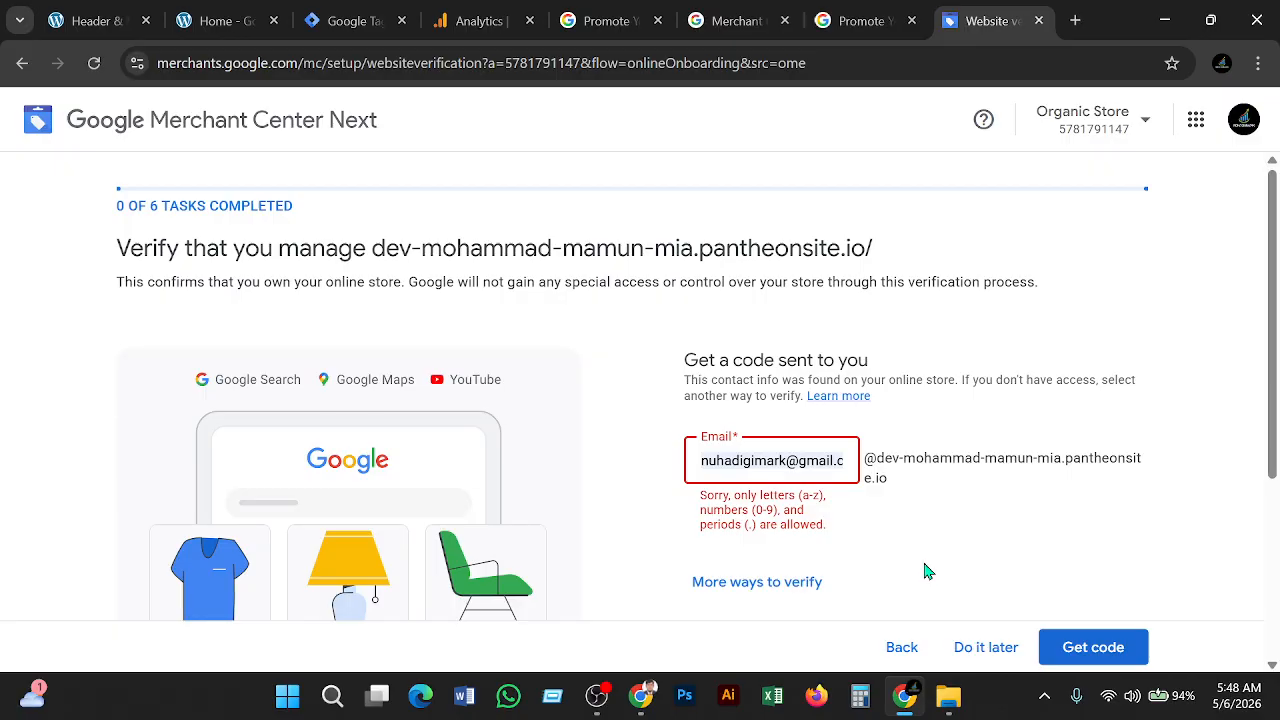
{"action": "left_click", "coordinate": [926, 570]}
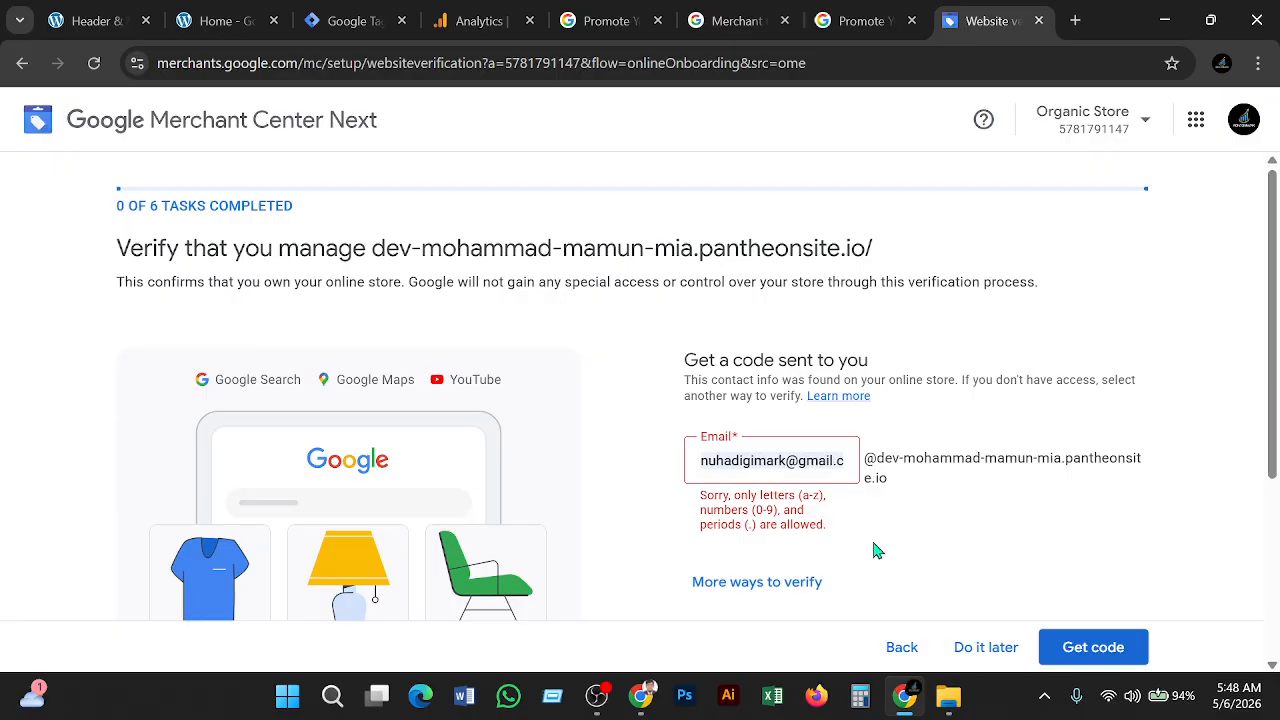
{"action": "left_click", "coordinate": [800, 458]}
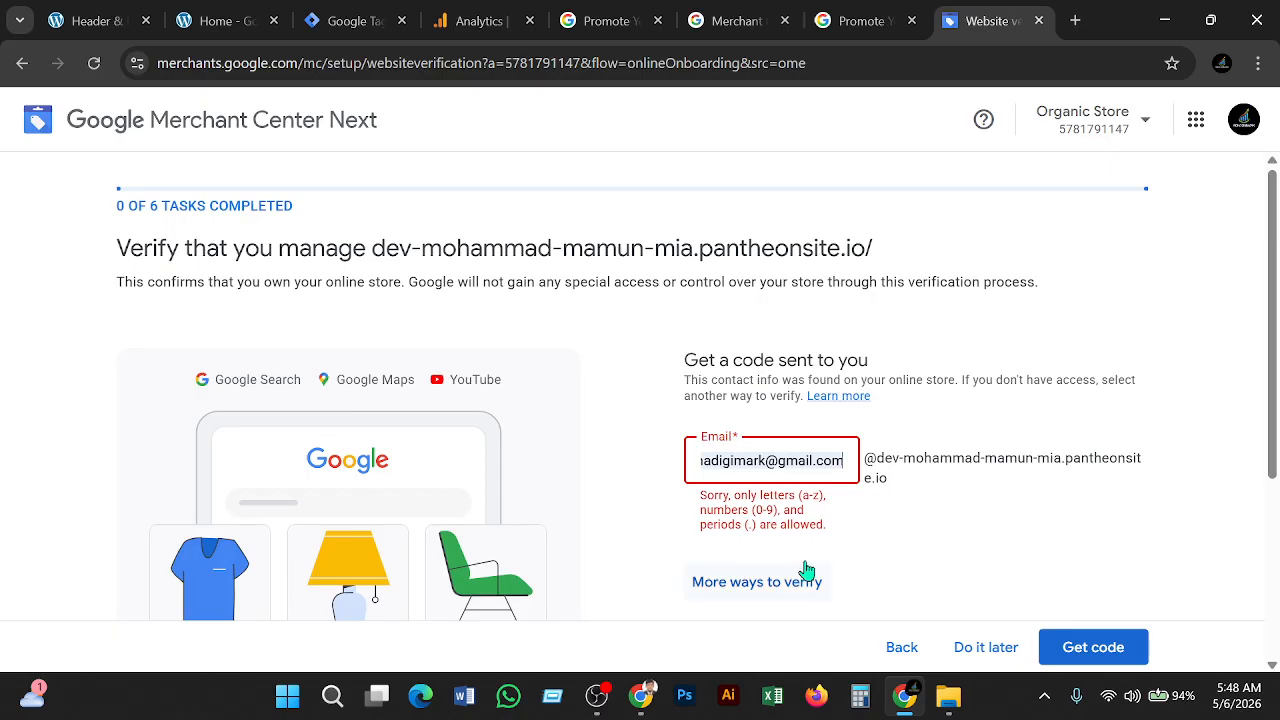
{"action": "key", "text": "BackSpace"}
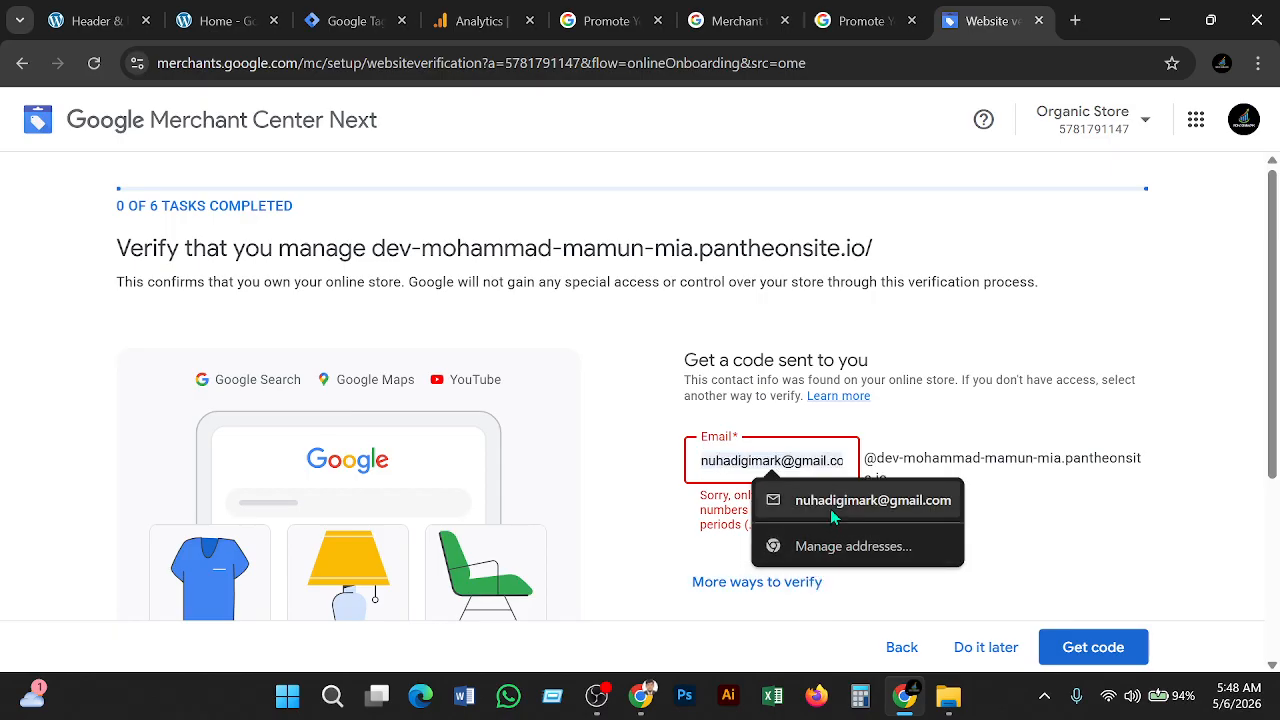
{"action": "key", "text": "Escape"}
{"action": "type", "text": "m"}
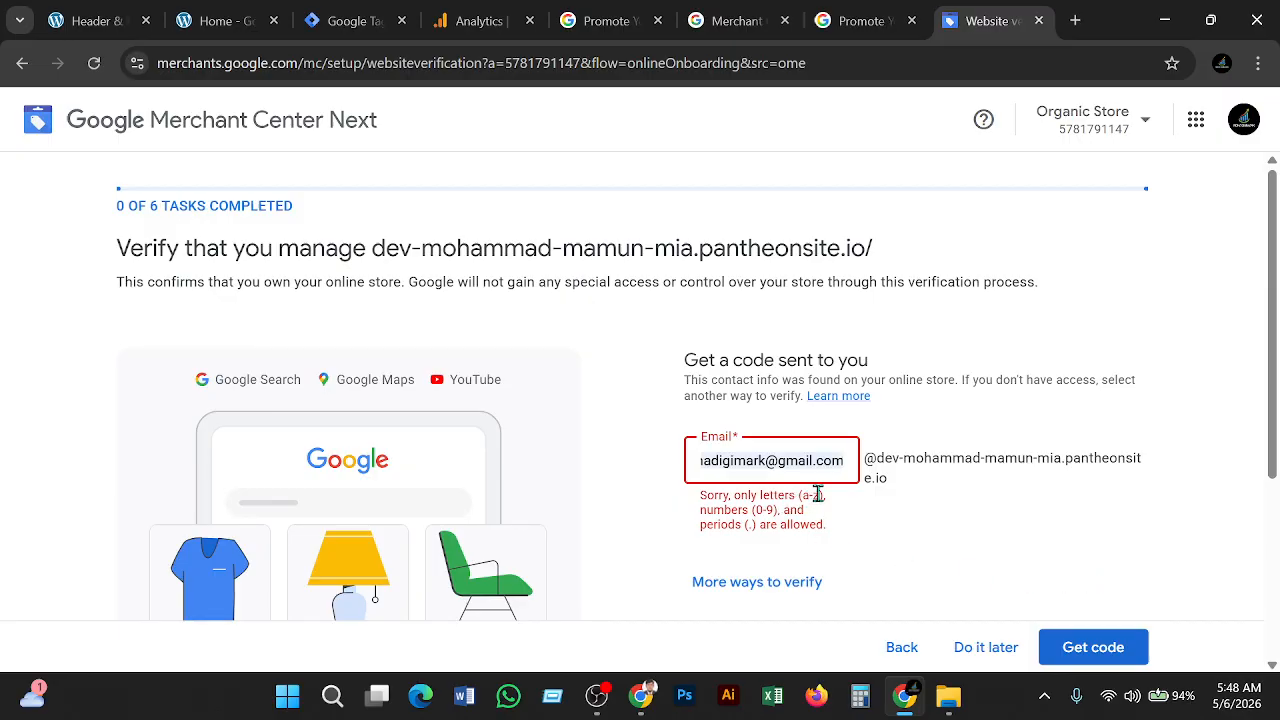
{"action": "key", "text": "BackSpace"}
{"action": "key", "text": "BackSpace"}
{"action": "key", "text": "BackSpace"}
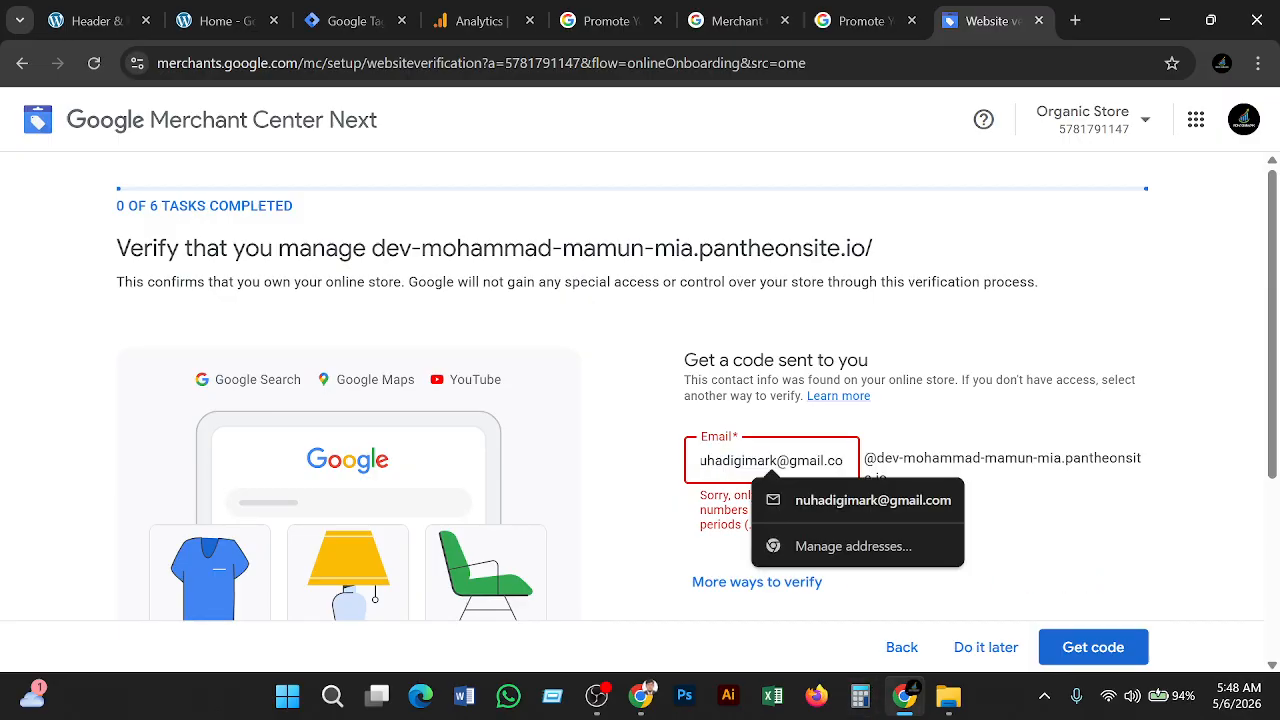
{"action": "key", "text": "BackSpace"}
{"action": "key", "text": "BackSpace"}
{"action": "key", "text": "BackSpace"}
{"action": "key", "text": "BackSpace"}
{"action": "key", "text": "BackSpace"}
{"action": "key", "text": "BackSpace"}
{"action": "key", "text": "BackSpace"}
{"action": "key", "text": "BackSpace"}
{"action": "key", "text": "BackSpace"}
{"action": "key", "text": "BackSpace"}
{"action": "key", "text": "BackSpace"}
{"action": "key", "text": "BackSpace"}
{"action": "key", "text": "BackSpace"}
{"action": "key", "text": "BackSpace"}
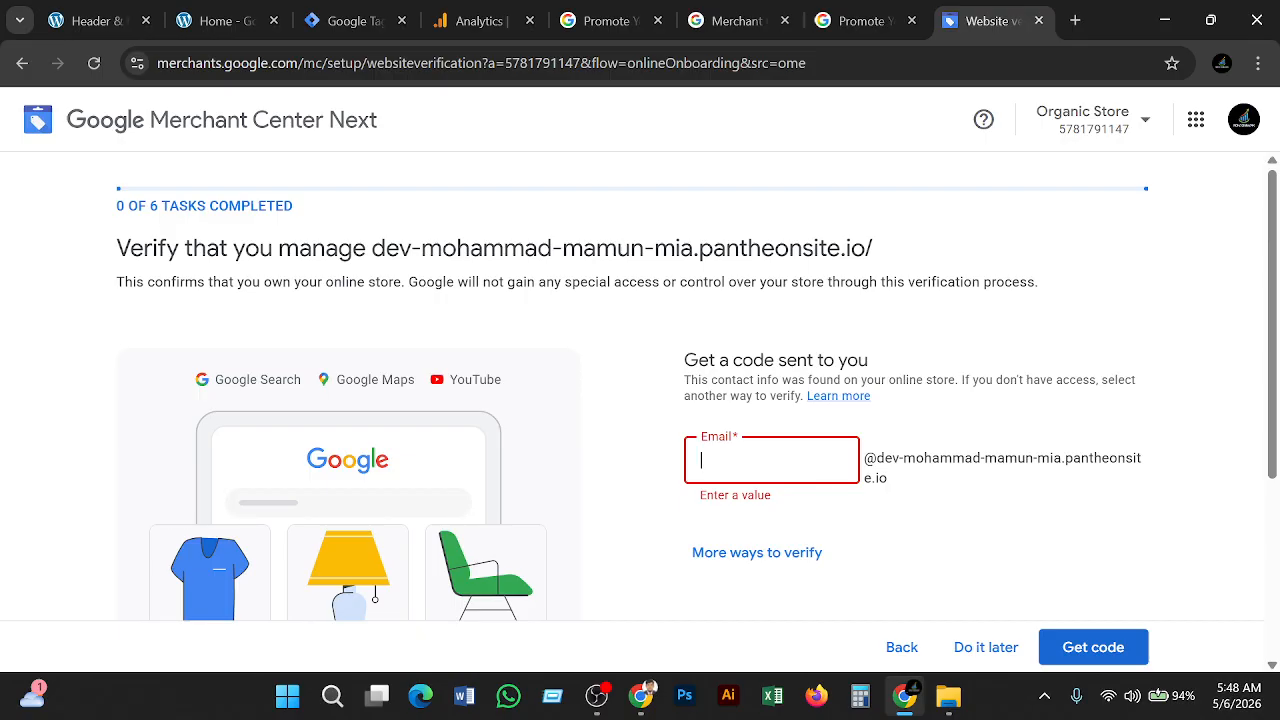
{"action": "type", "text": "nu"}
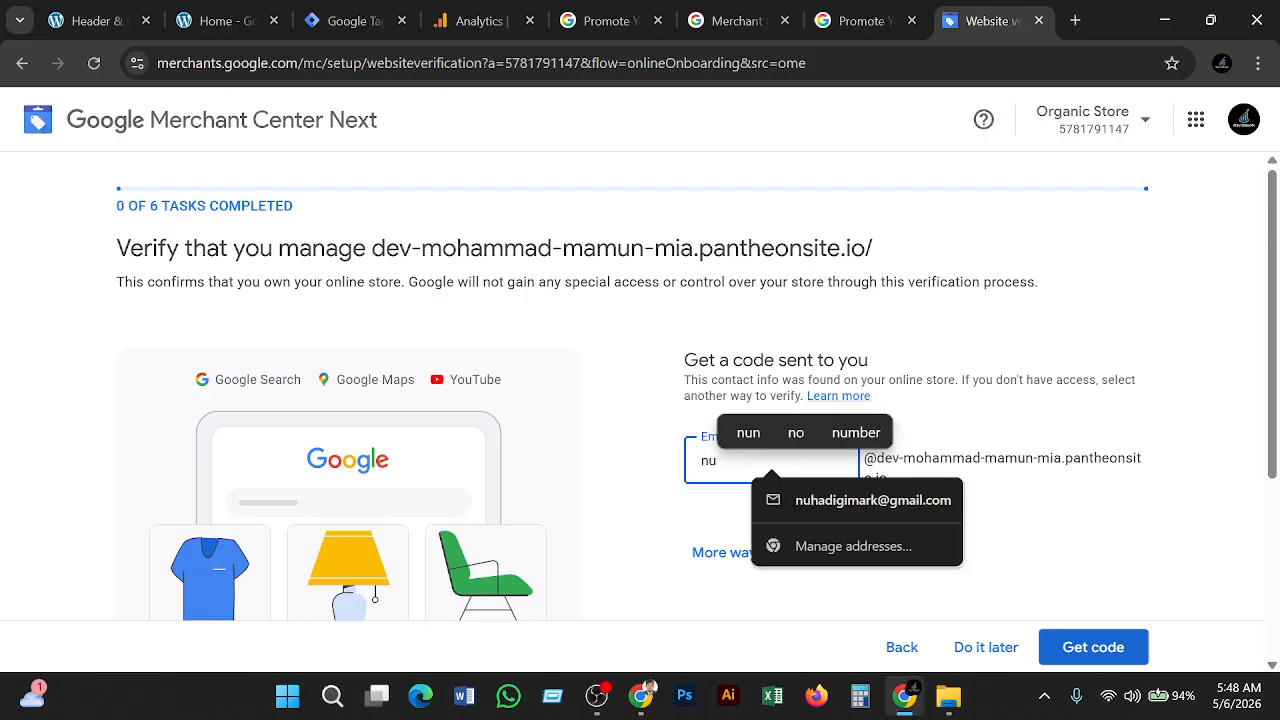
{"action": "left_click", "coordinate": [828, 506]}
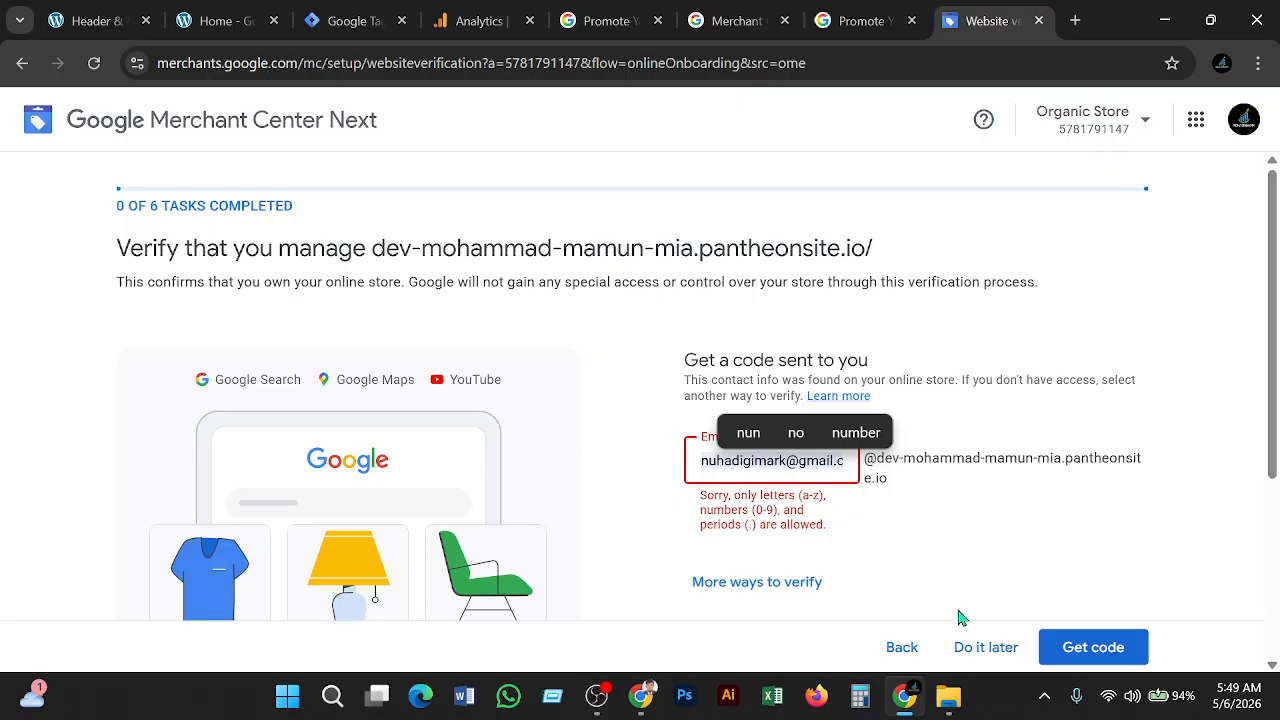
{"action": "key", "text": "Down"}
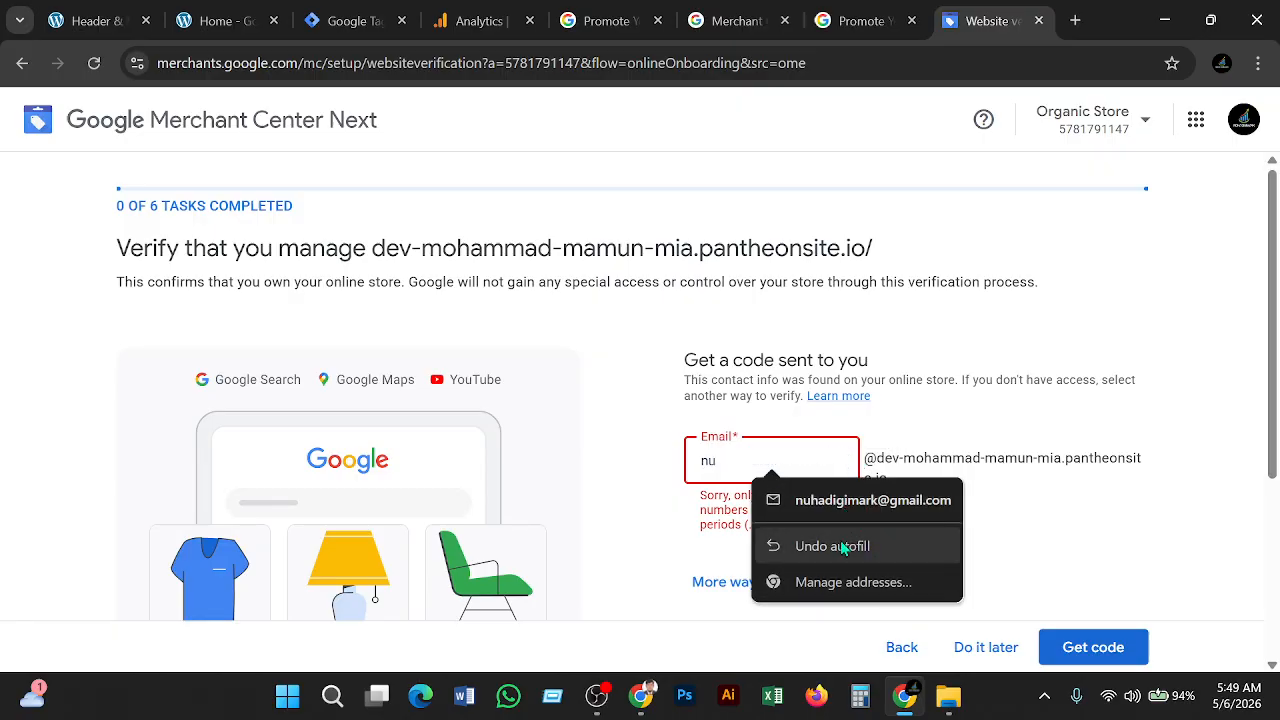
{"action": "key", "text": "Return"}
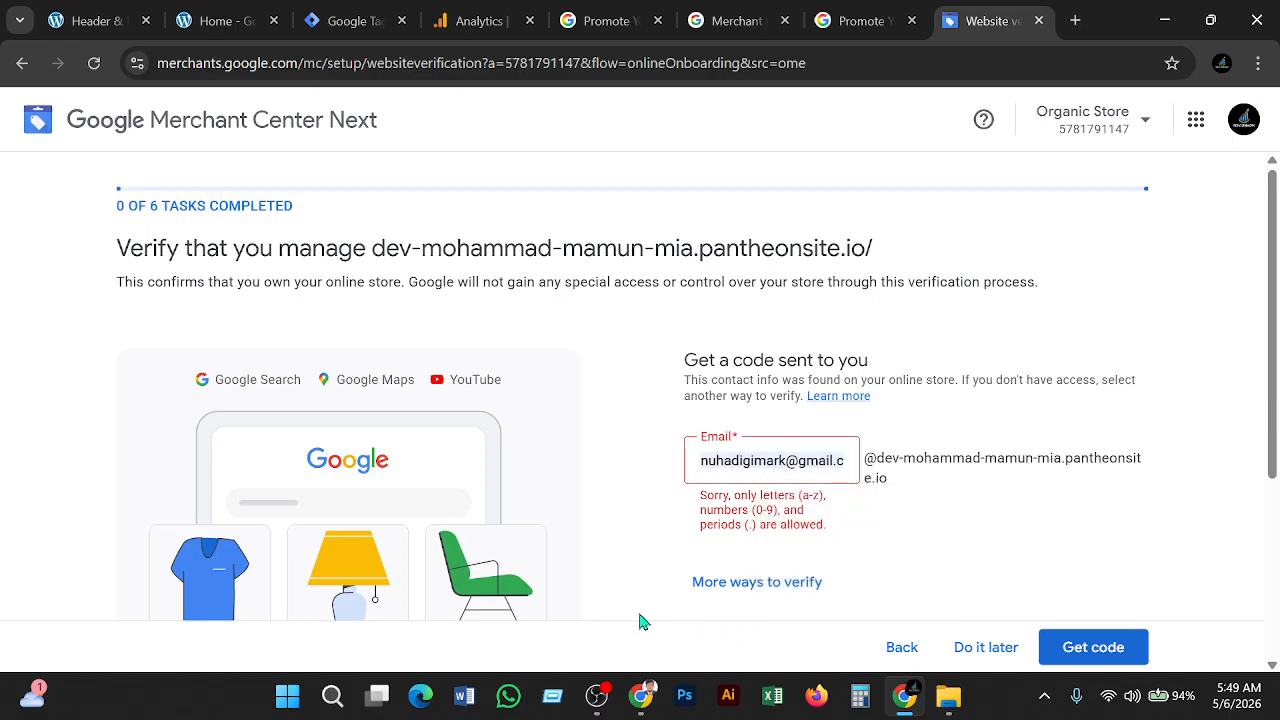
Postpone website verification and confirm completing it later
{"action": "scroll", "coordinate": [788, 530], "scroll_direction": "down", "scroll_amount": 1}
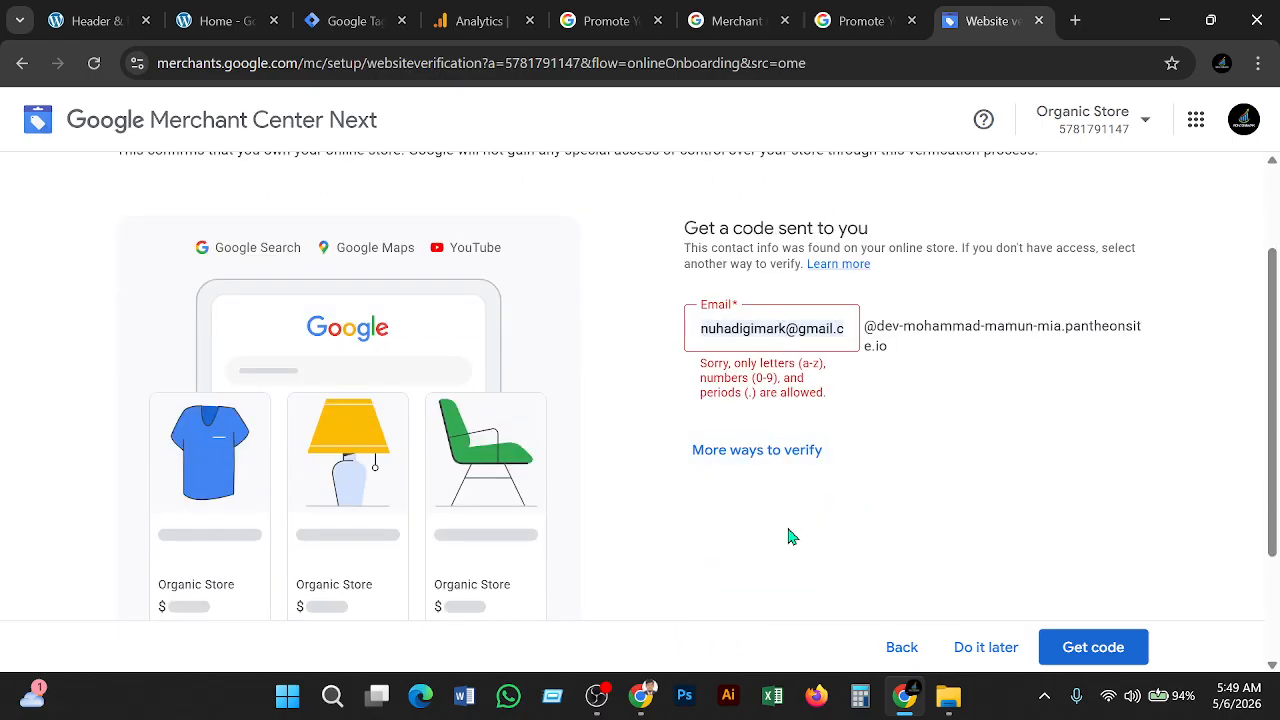
{"action": "scroll", "coordinate": [788, 537], "scroll_direction": "up", "scroll_amount": 1}
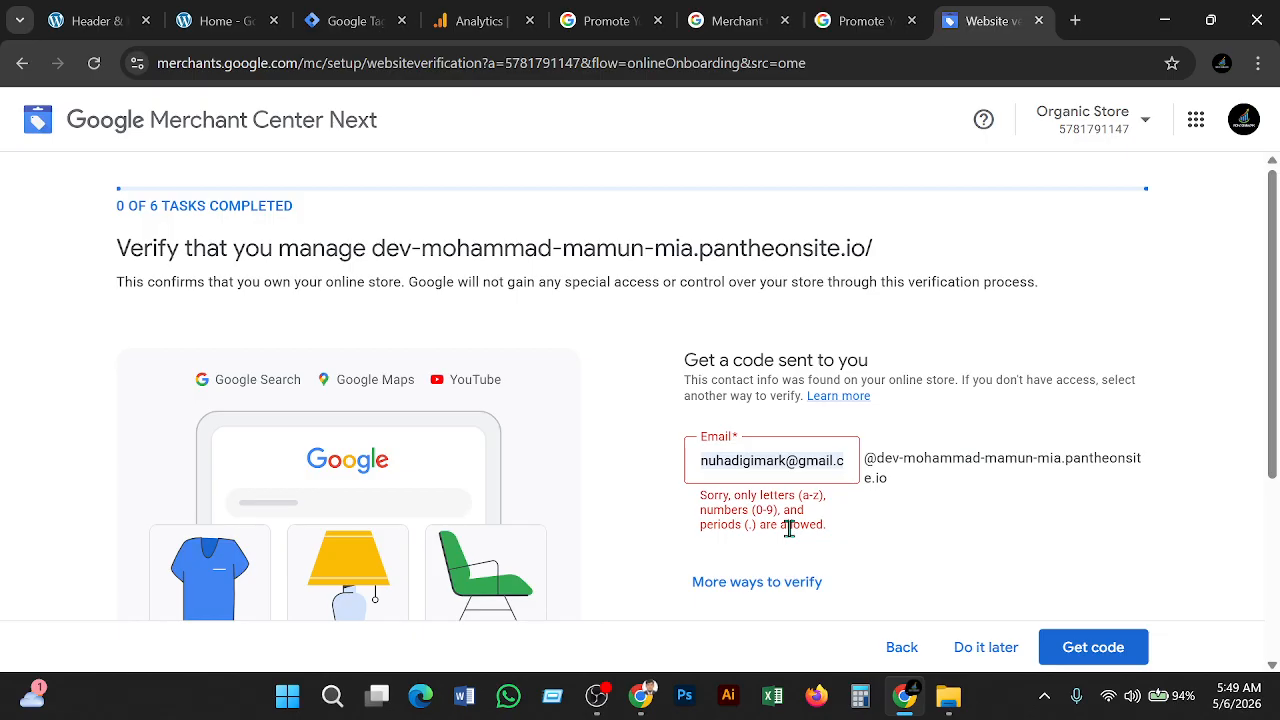
{"action": "scroll", "coordinate": [788, 530], "scroll_direction": "down", "scroll_amount": 2}
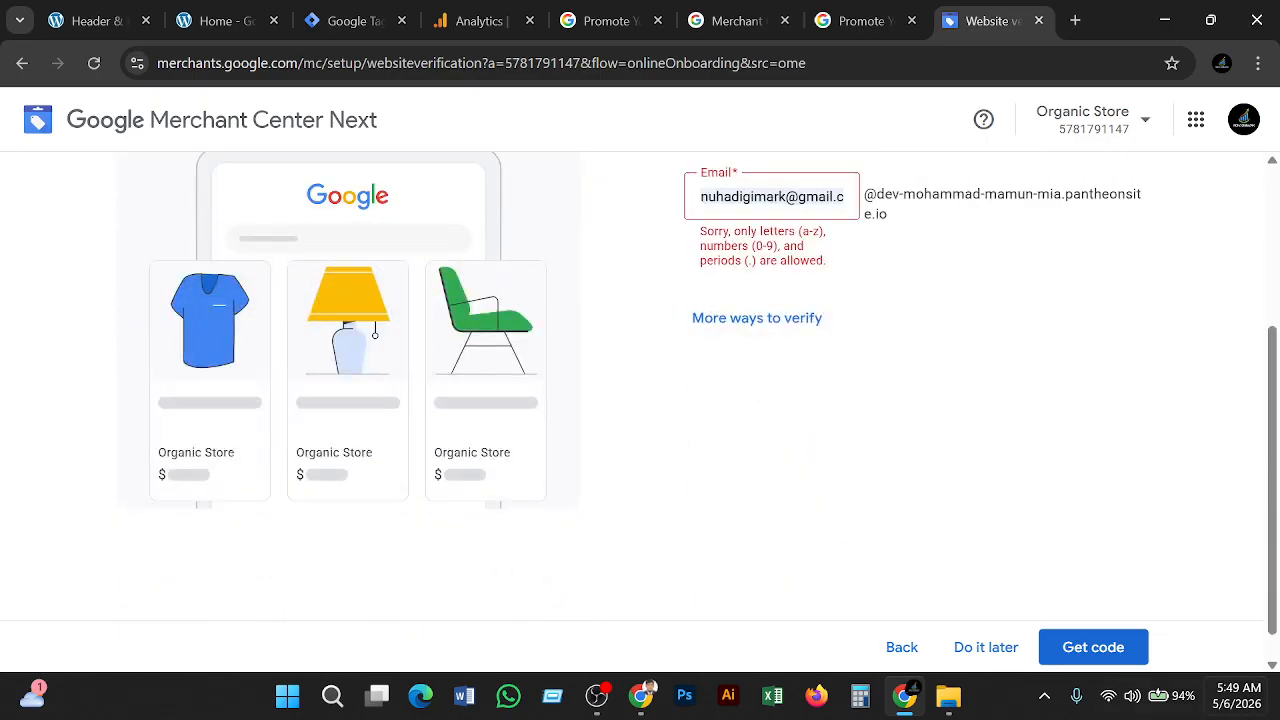
{"action": "left_click", "coordinate": [982, 655]}
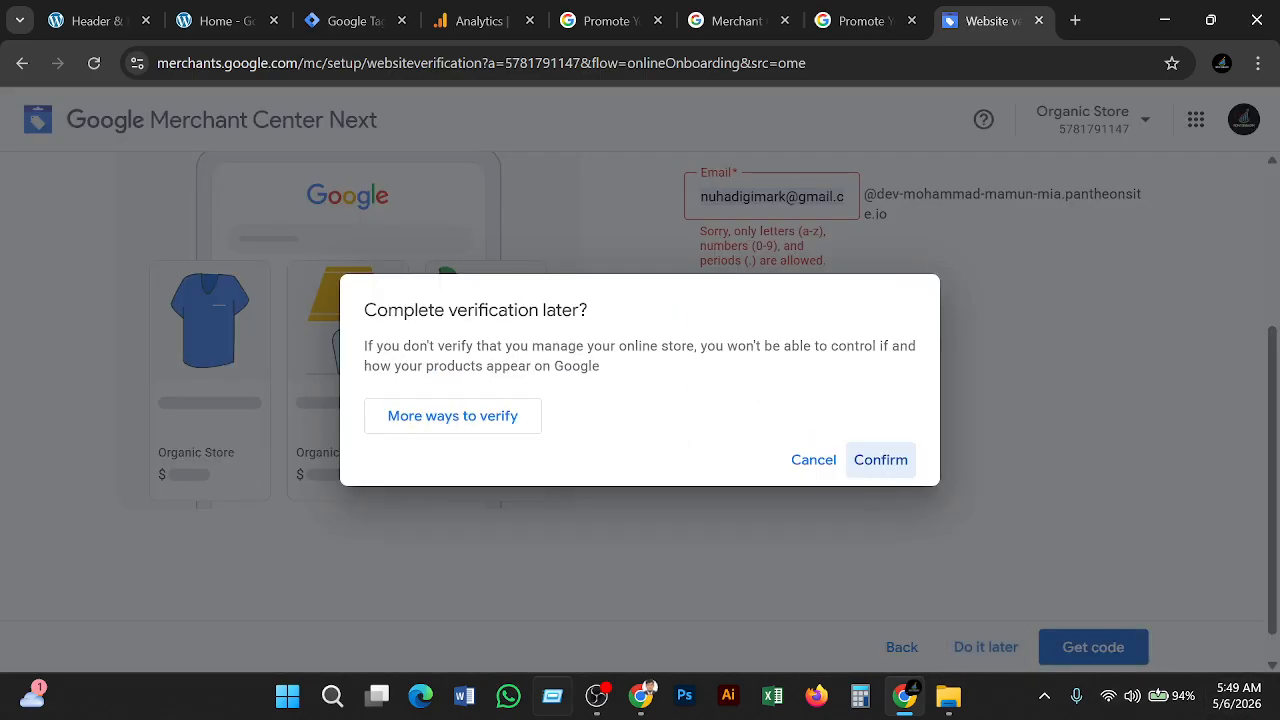
{"action": "left_click", "coordinate": [898, 464]}
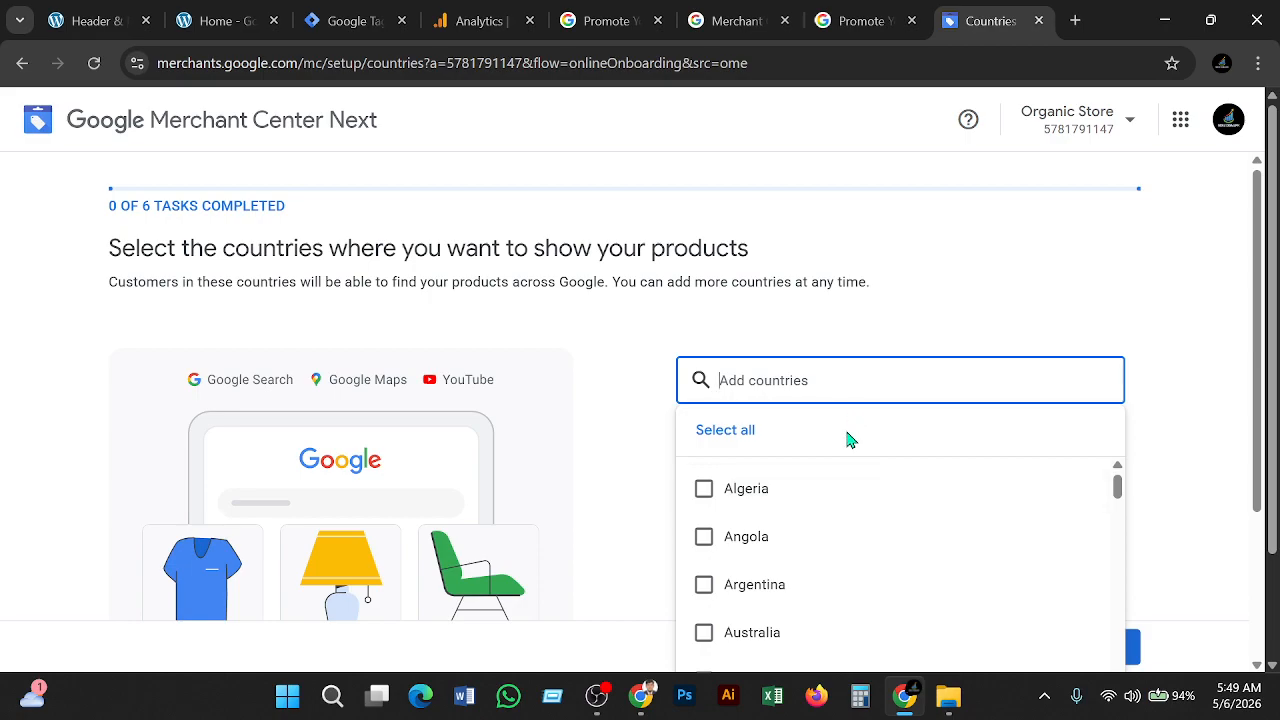
Tick Bangladesh in the country list and save the country choice
{"action": "scroll", "coordinate": [848, 440], "scroll_direction": "down", "scroll_amount": 2}
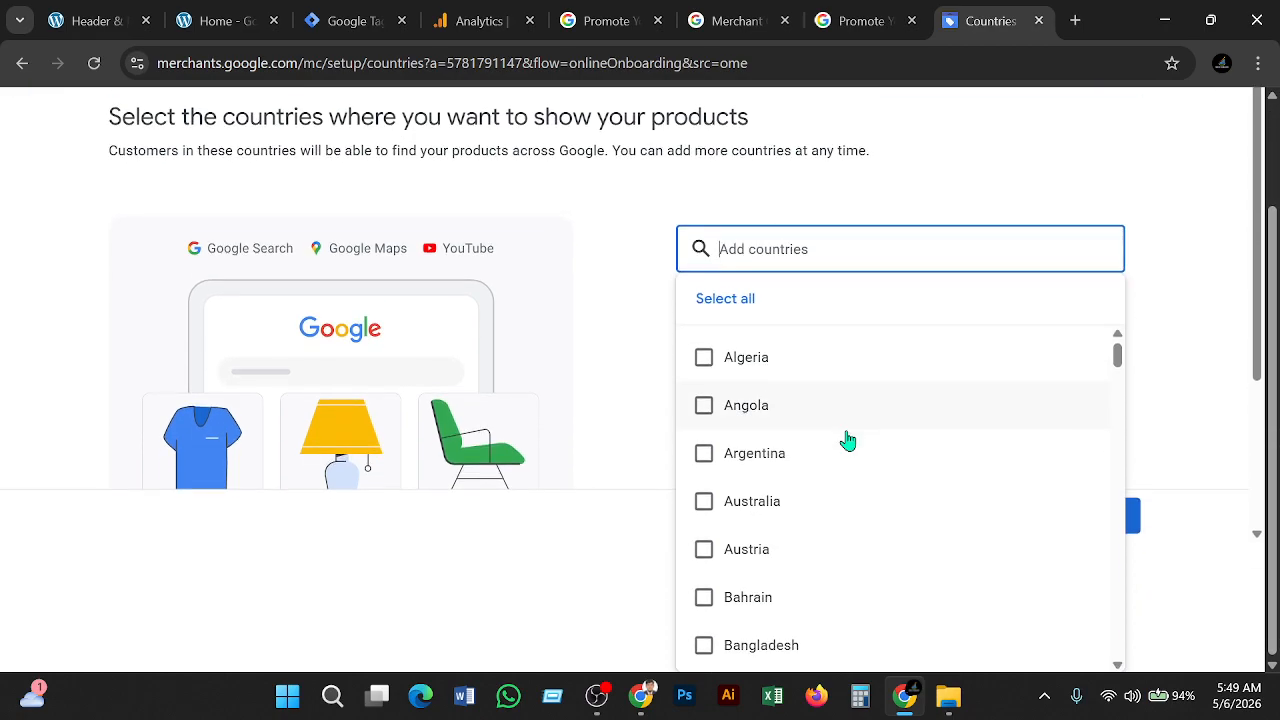
{"action": "scroll", "coordinate": [848, 440], "scroll_direction": "down", "scroll_amount": 2}
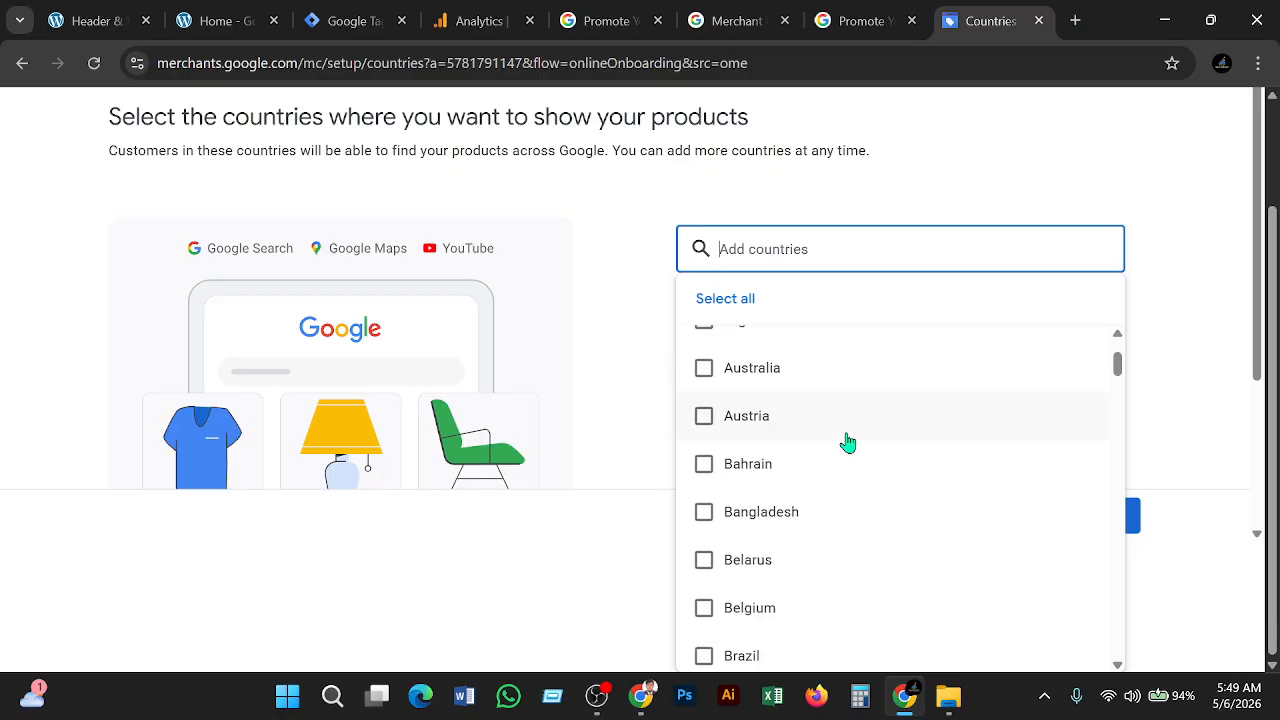
{"action": "left_click", "coordinate": [760, 527]}
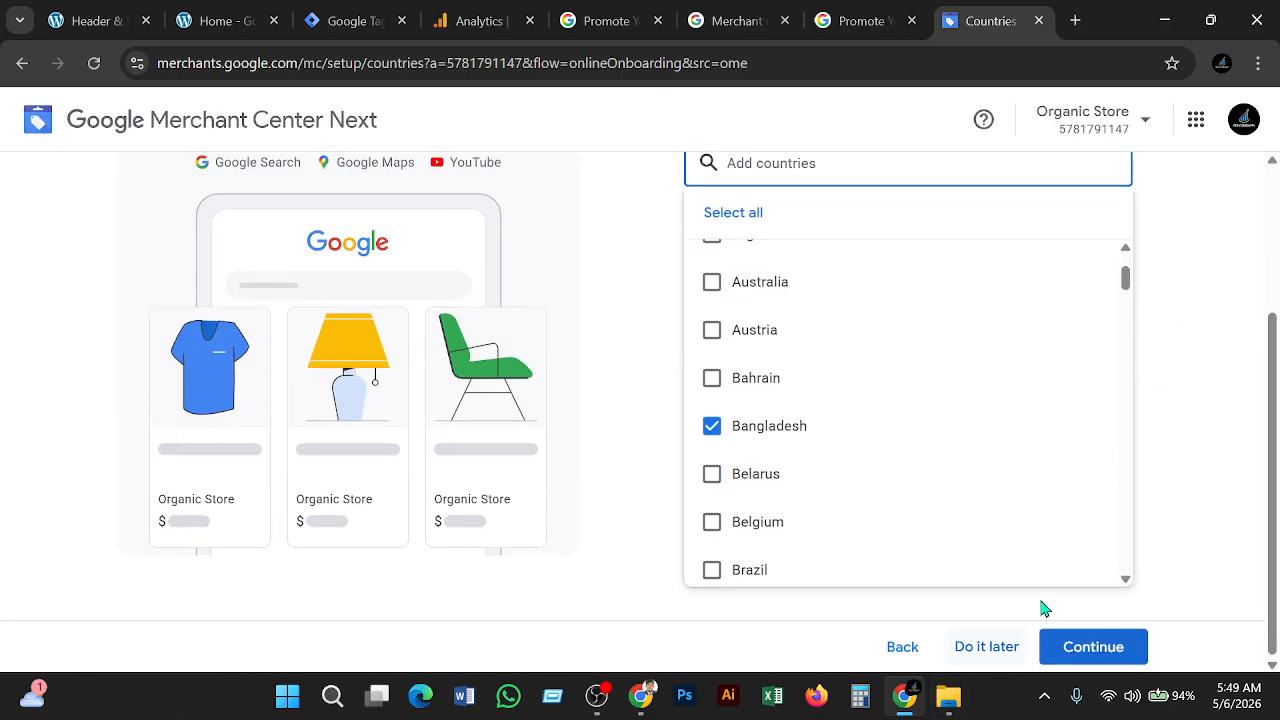
{"action": "left_click", "coordinate": [1097, 646]}
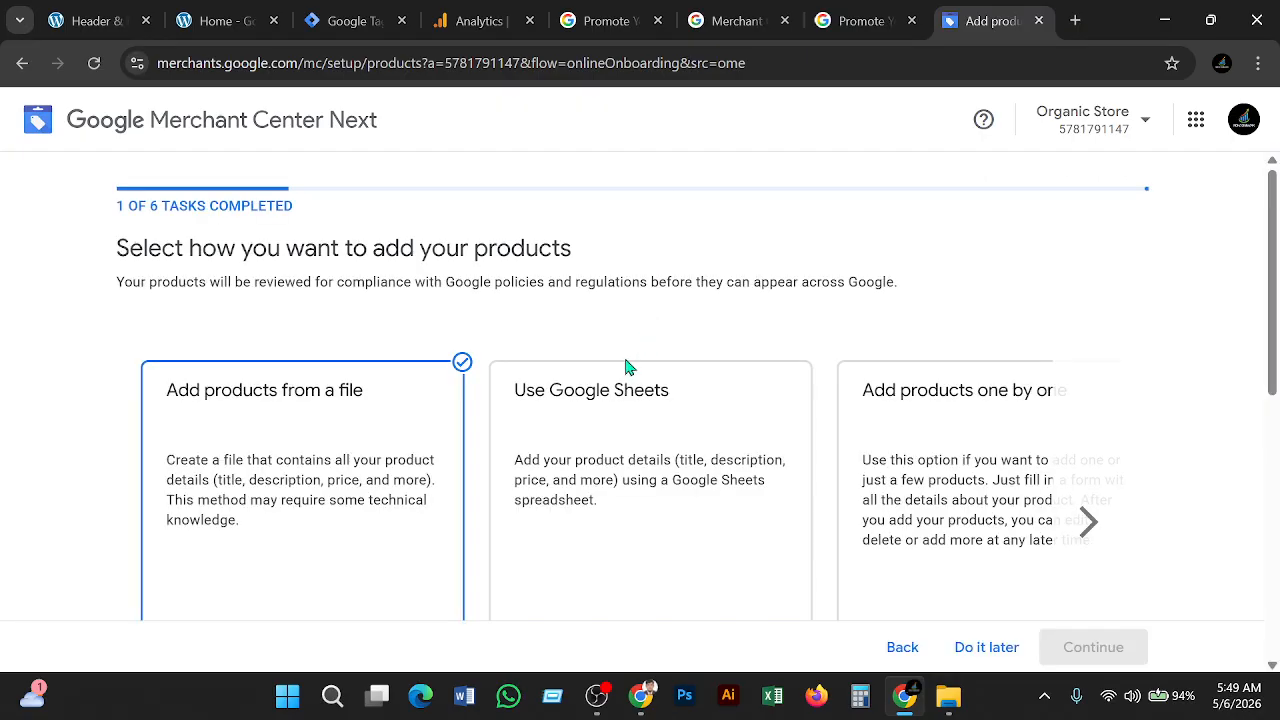
Browse the product-adding options, including the extra carousel choices, then defer adding products
{"action": "scroll", "coordinate": [400, 470], "scroll_direction": "down", "scroll_amount": 2}
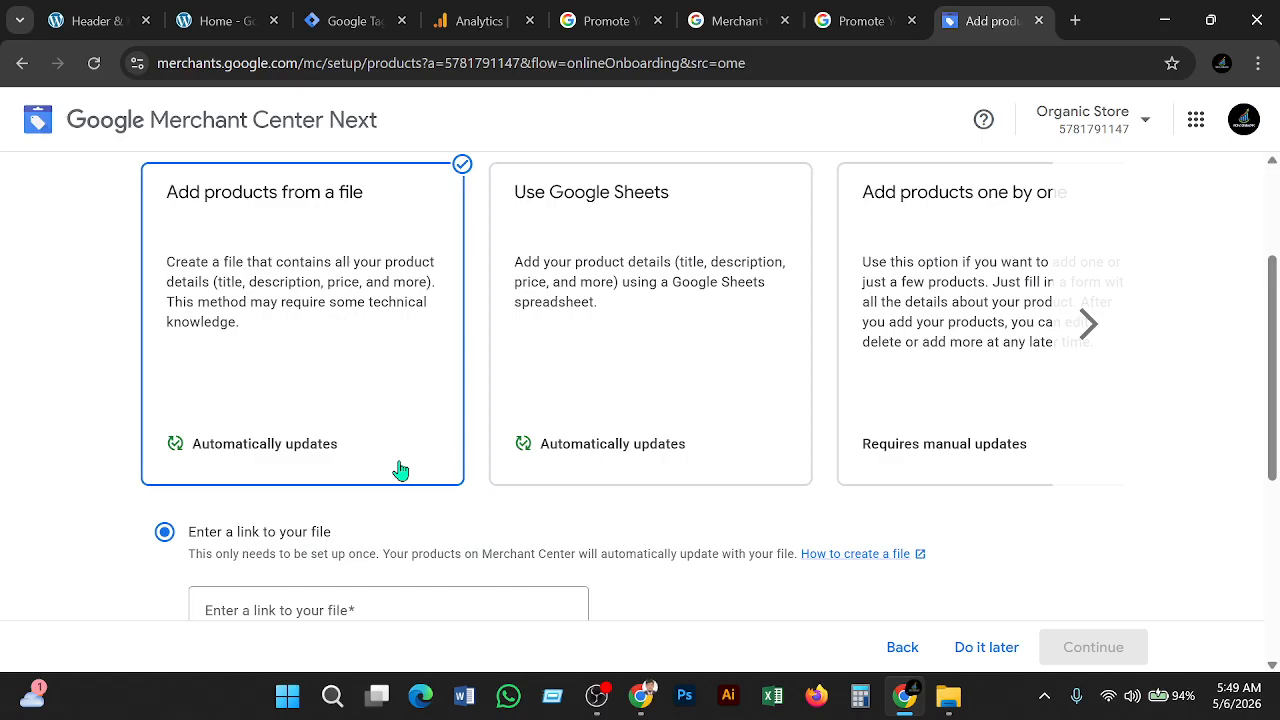
{"action": "scroll", "coordinate": [400, 470], "scroll_direction": "down", "scroll_amount": 1}
{"action": "scroll", "coordinate": [400, 470], "scroll_direction": "up", "scroll_amount": 2}
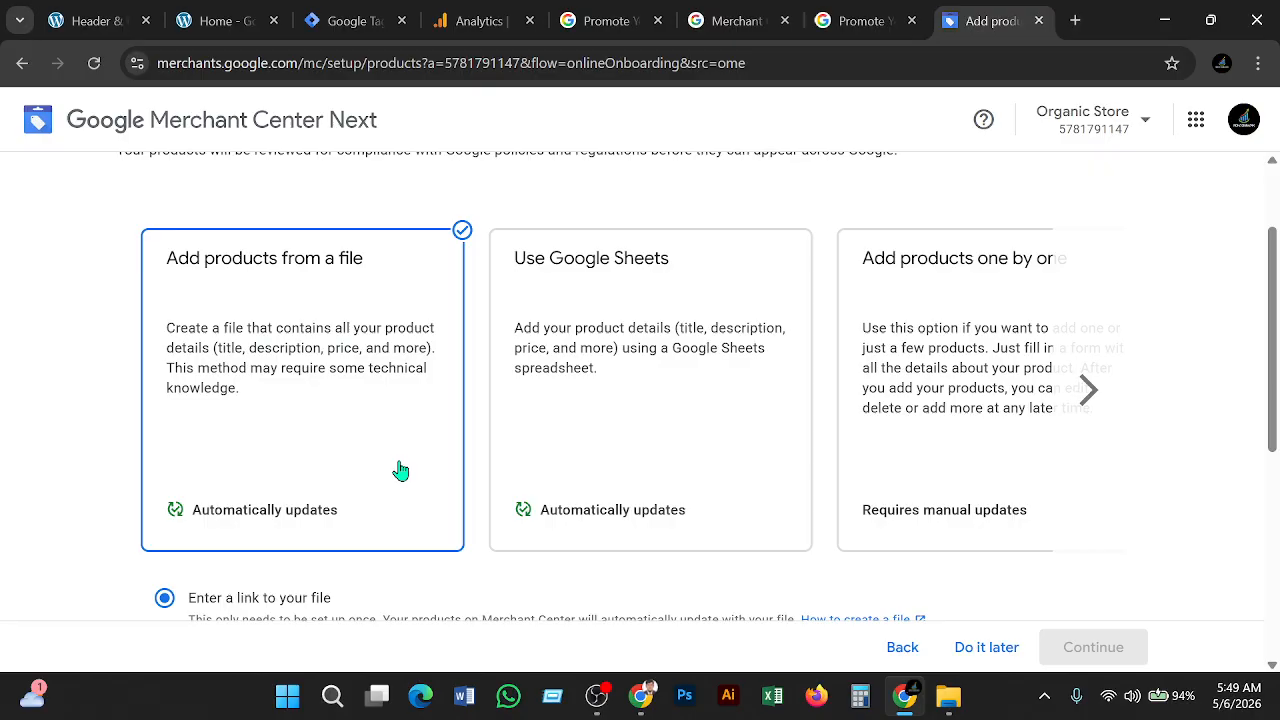
{"action": "scroll", "coordinate": [400, 470], "scroll_direction": "down", "scroll_amount": 2}
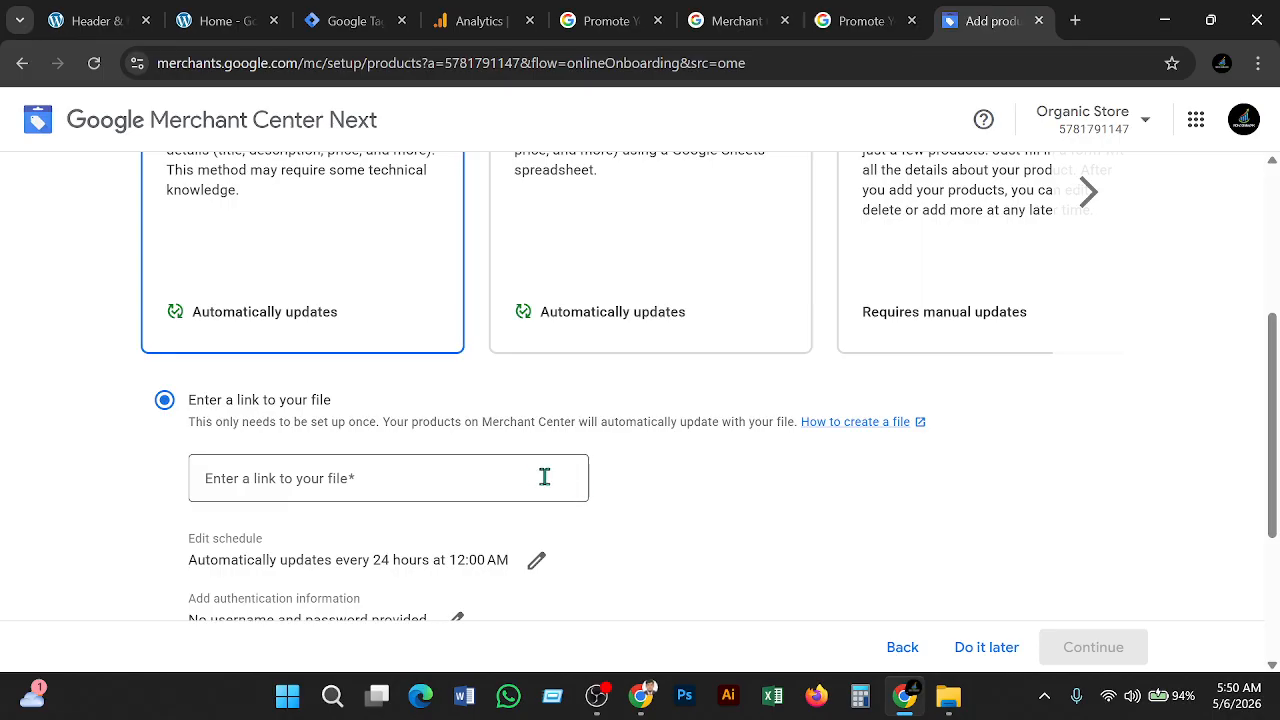
{"action": "scroll", "coordinate": [333, 546], "scroll_direction": "up", "scroll_amount": 2}
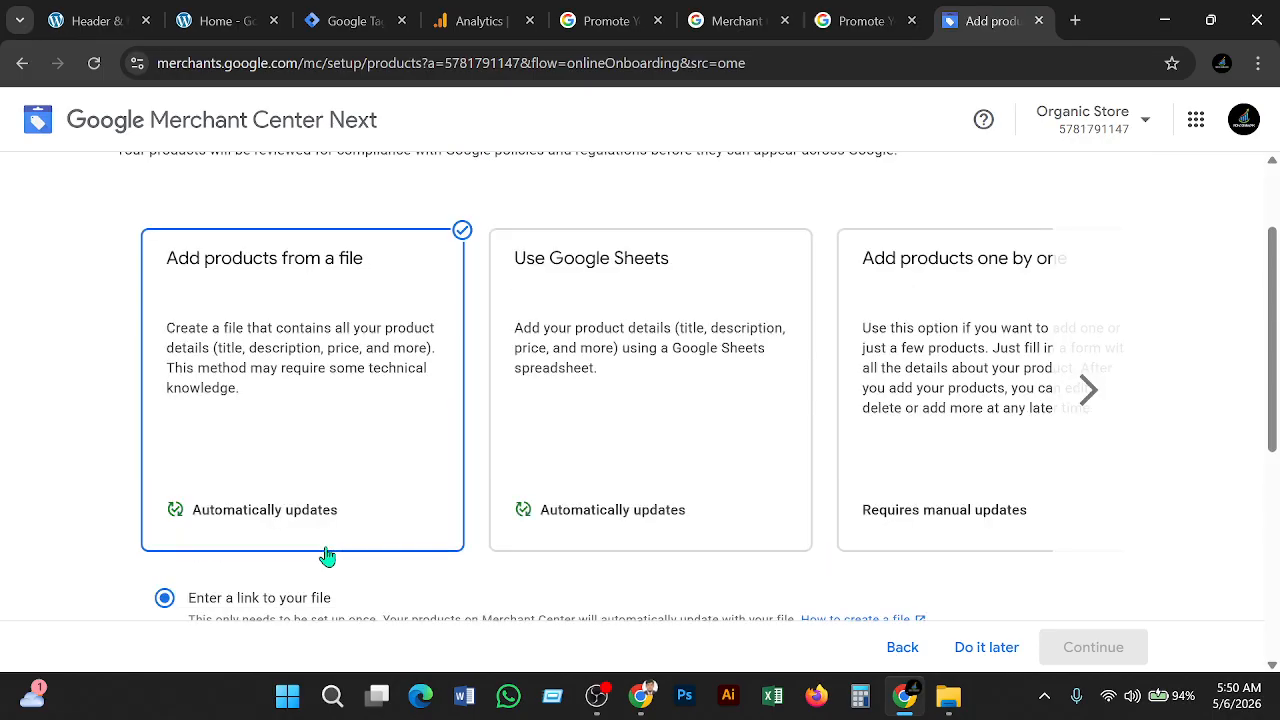
{"action": "scroll", "coordinate": [328, 557], "scroll_direction": "up", "scroll_amount": 1}
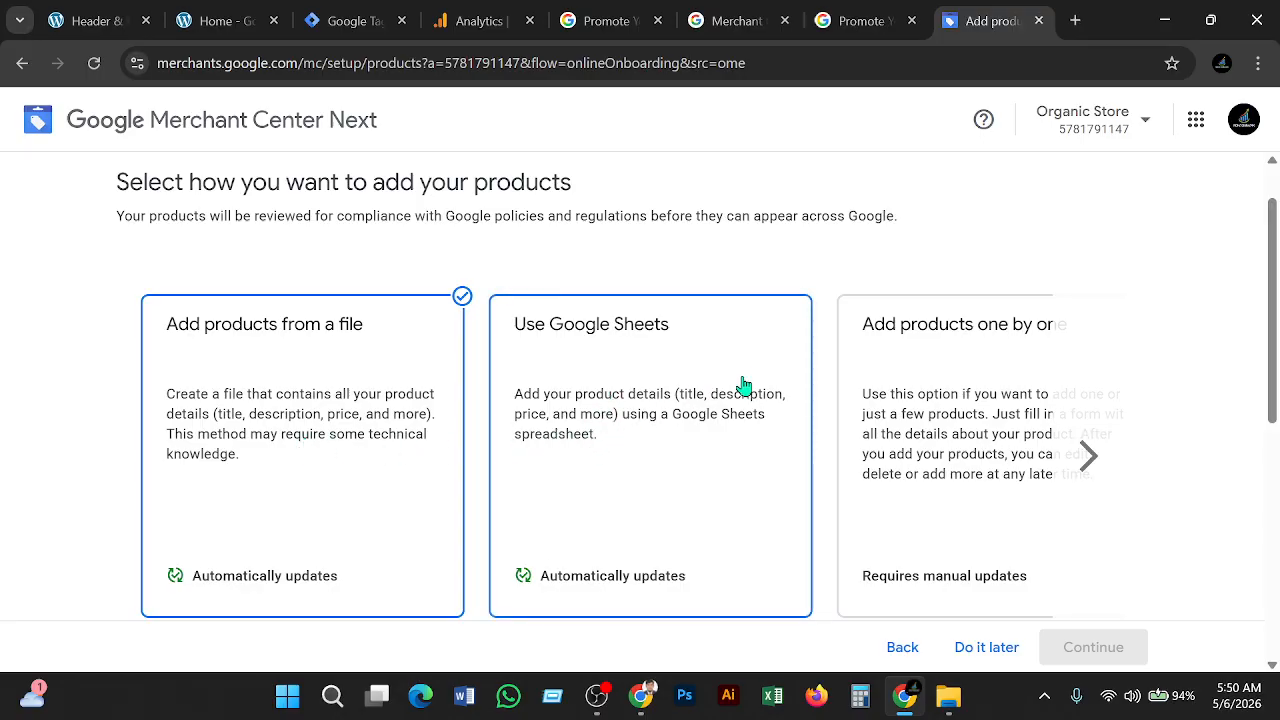
{"action": "left_click", "coordinate": [1088, 456]}
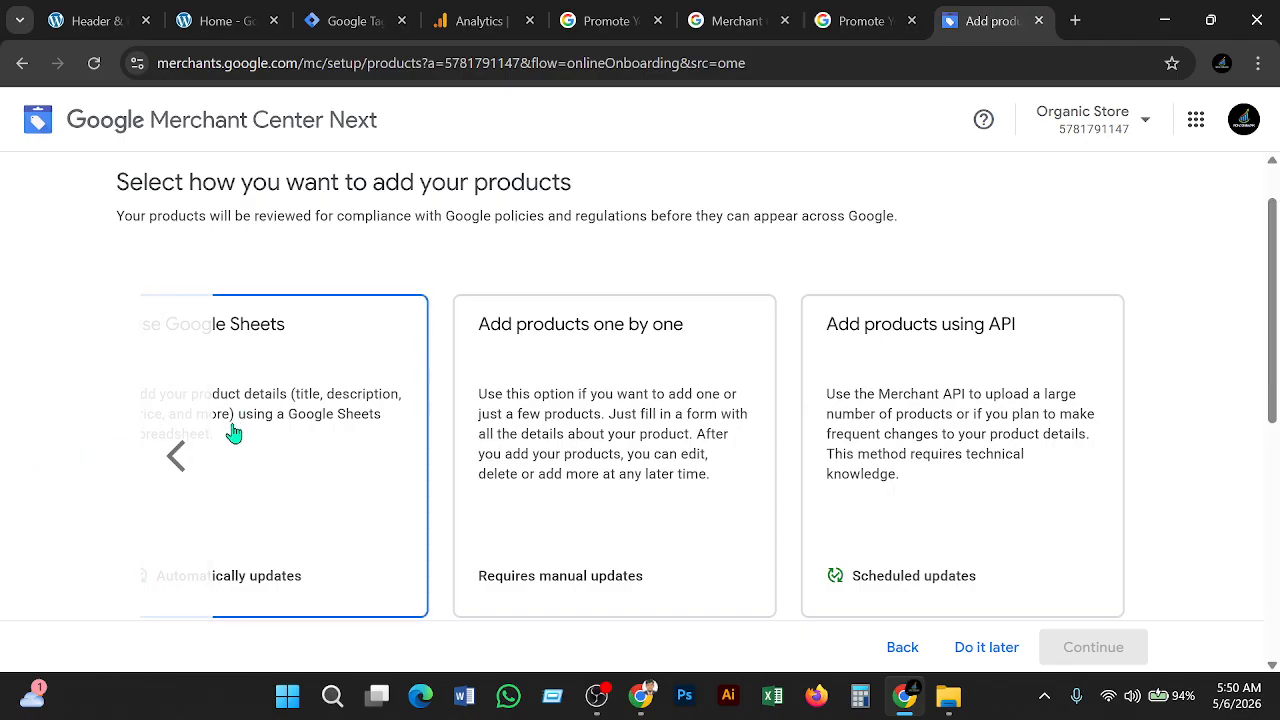
{"action": "scroll", "coordinate": [224, 440], "scroll_direction": "down", "scroll_amount": 3}
{"action": "scroll", "coordinate": [224, 440], "scroll_direction": "up", "scroll_amount": 1}
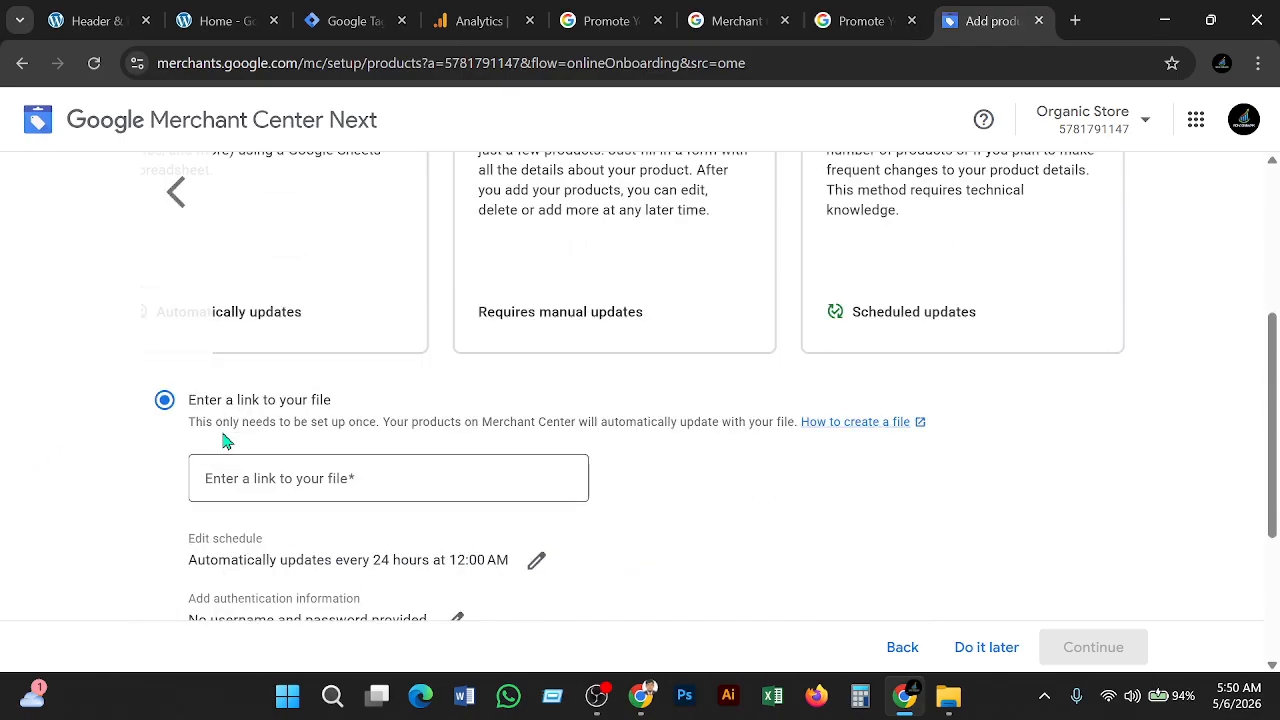
{"action": "scroll", "coordinate": [224, 440], "scroll_direction": "down", "scroll_amount": 3}
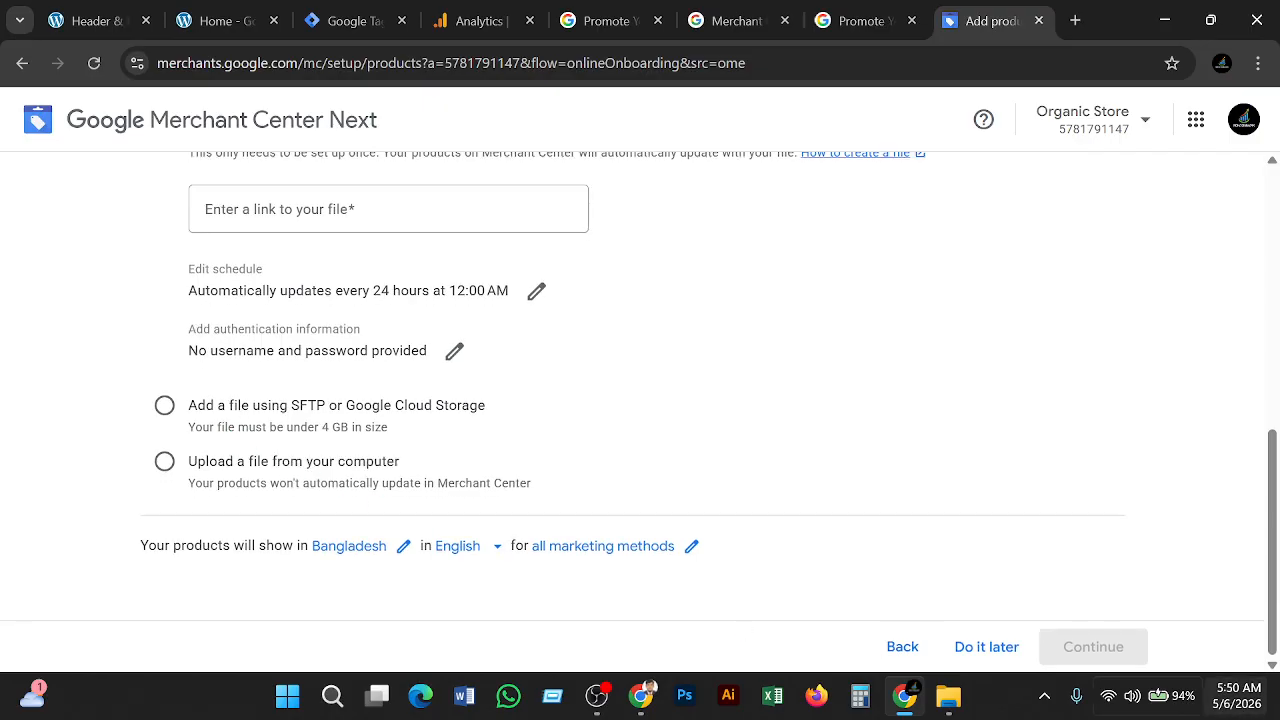
{"action": "left_click", "coordinate": [990, 647]}
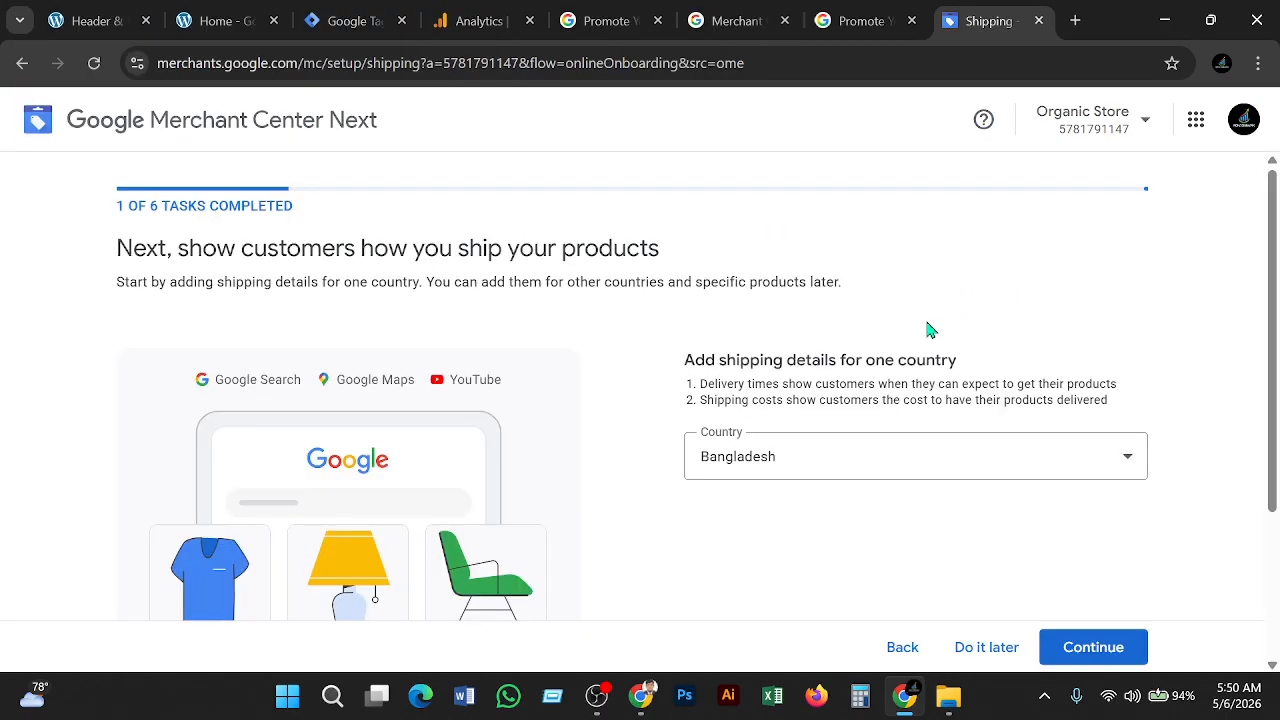
Continue the shipping setup with Bangladesh kept as the shipping country
{"action": "scroll", "coordinate": [923, 360], "scroll_direction": "down", "scroll_amount": 2}
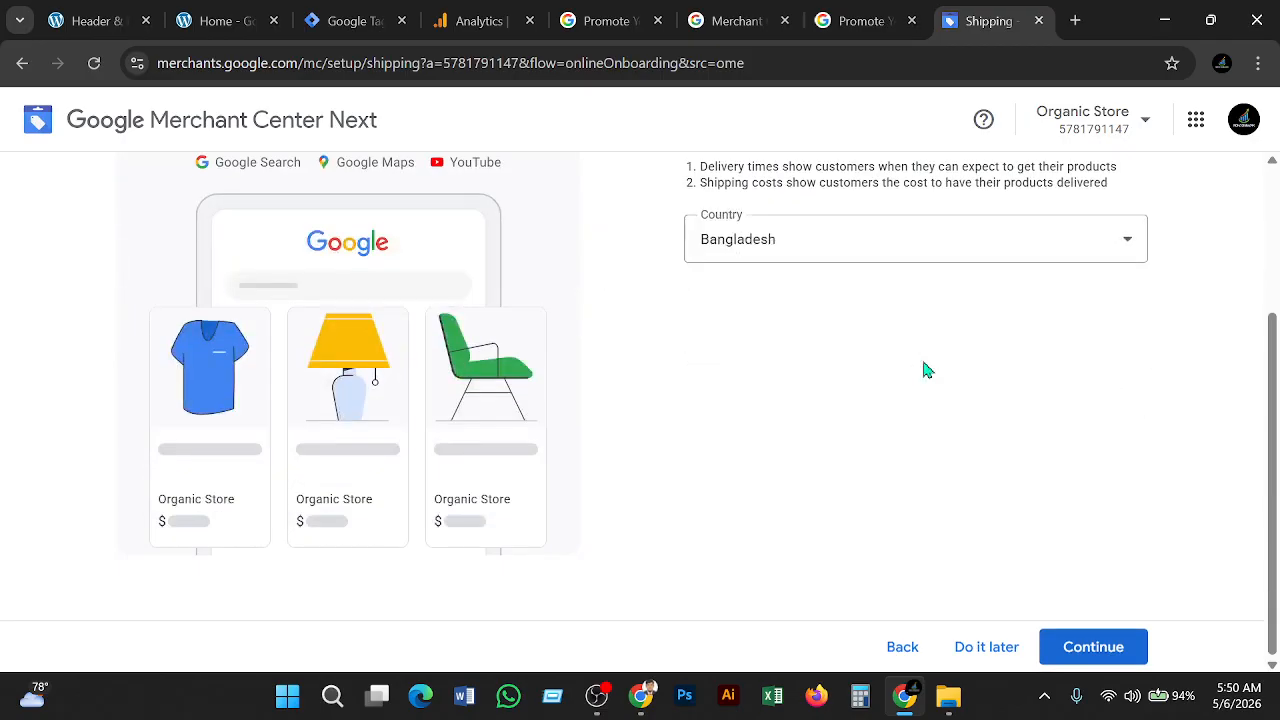
{"action": "scroll", "coordinate": [923, 366], "scroll_direction": "up", "scroll_amount": 1}
{"action": "left_click", "coordinate": [1126, 642]}
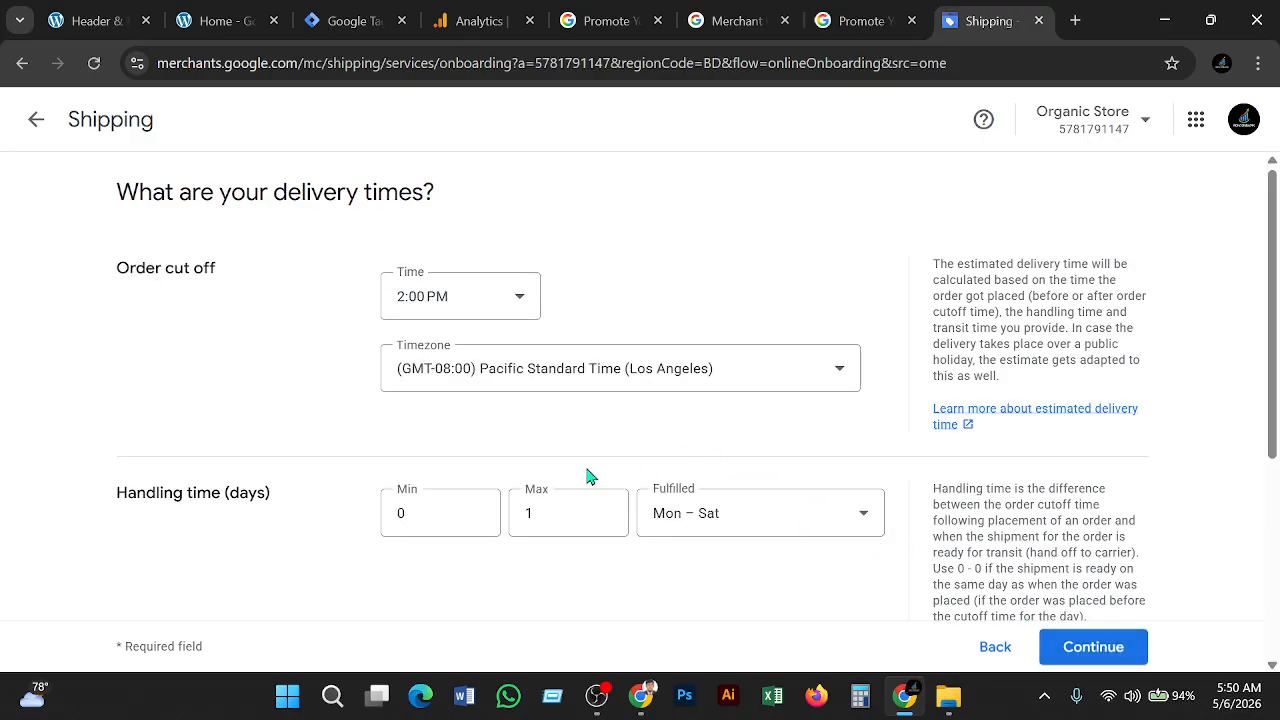
Keep 2:00 PM as the order cut-off time
{"action": "left_click", "coordinate": [516, 297]}
{"action": "scroll", "coordinate": [480, 443], "scroll_direction": "down", "scroll_amount": 2}
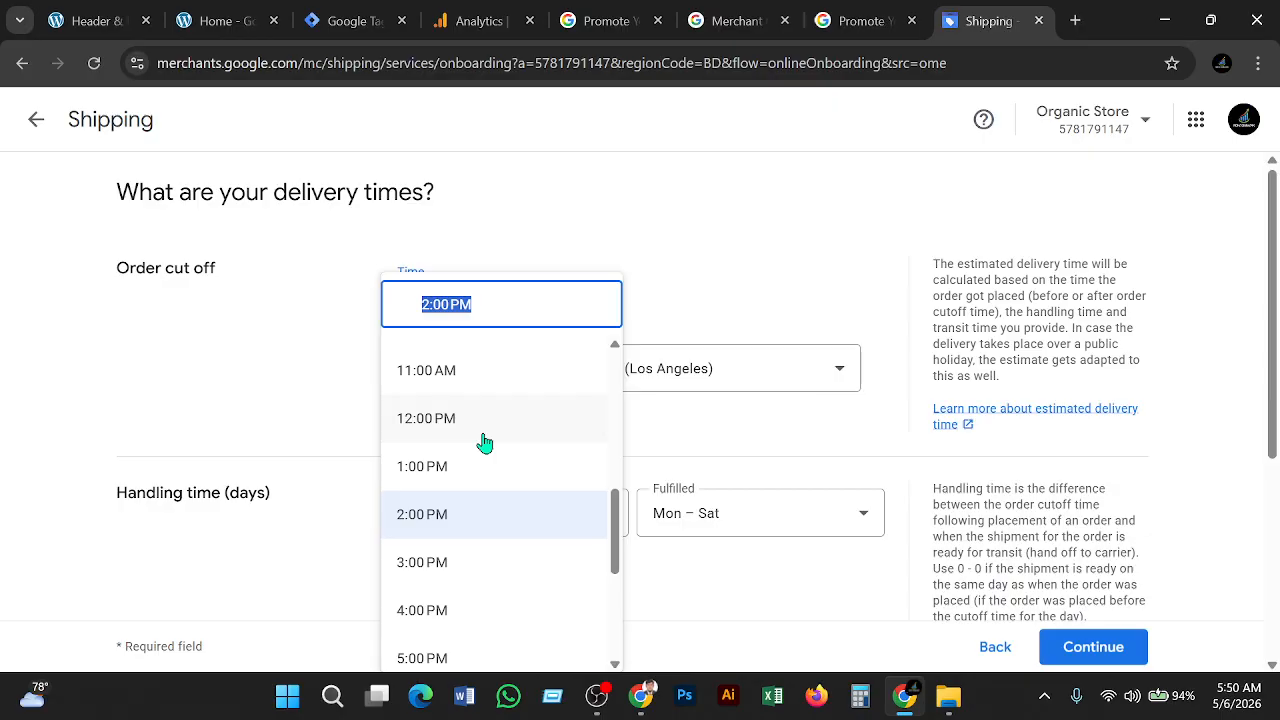
{"action": "left_click", "coordinate": [695, 418]}
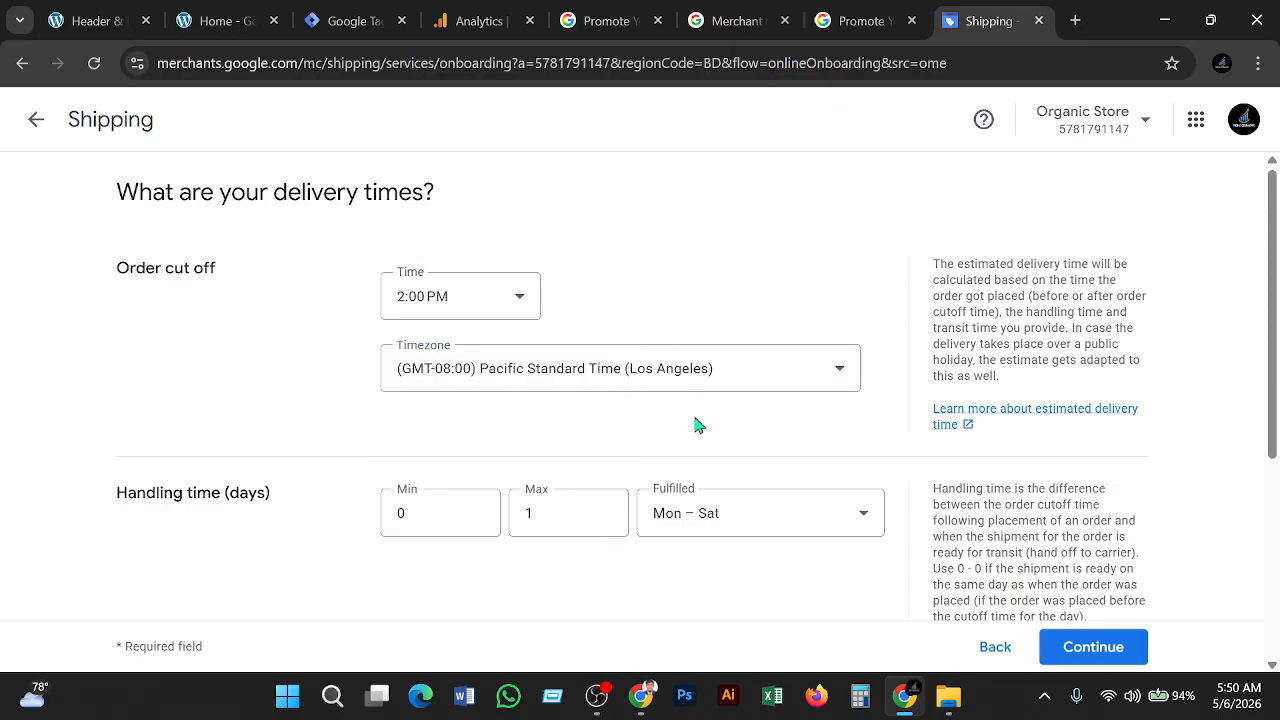
{"action": "left_click", "coordinate": [505, 301]}
{"action": "scroll", "coordinate": [514, 400], "scroll_direction": "up", "scroll_amount": 5}
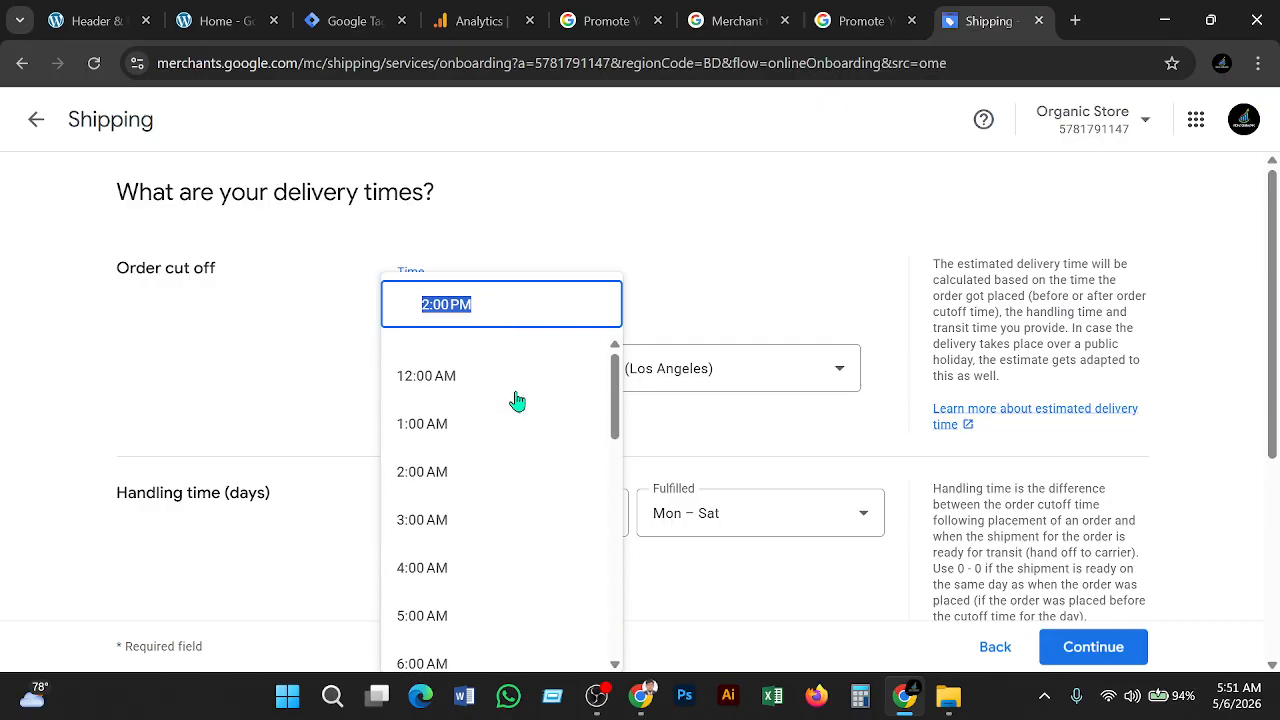
{"action": "scroll", "coordinate": [517, 400], "scroll_direction": "down", "scroll_amount": 6}
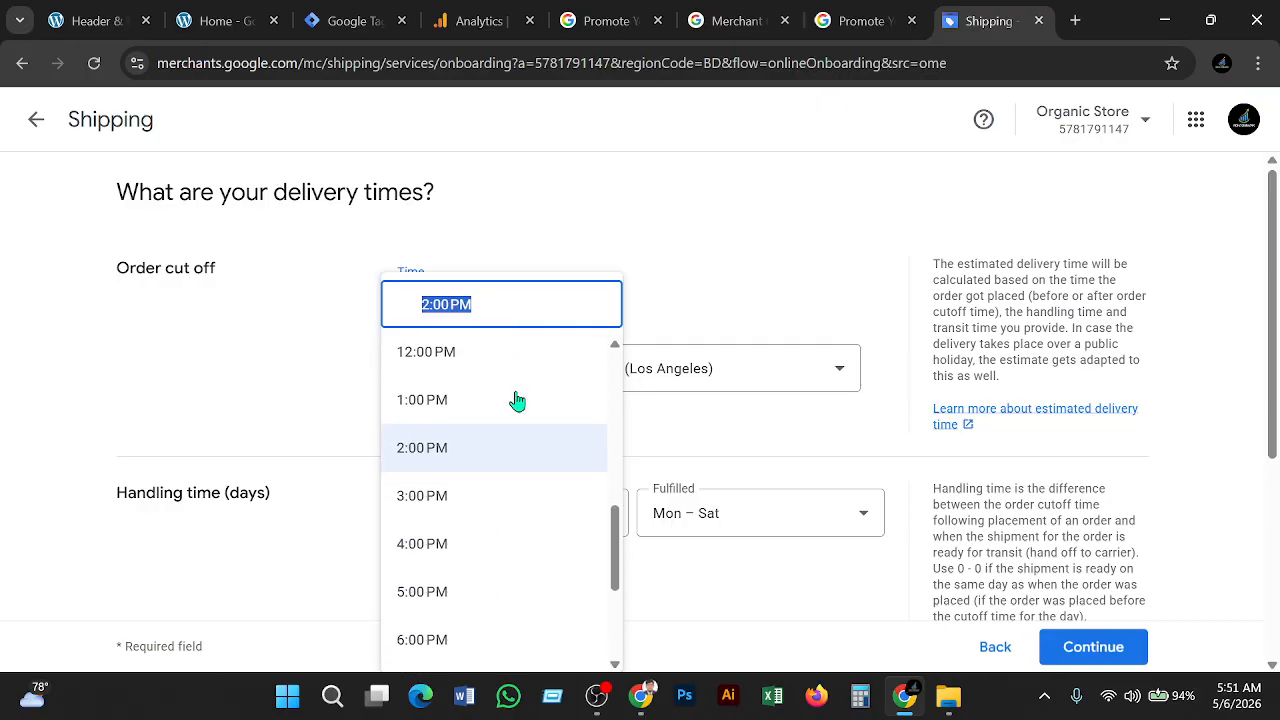
{"action": "left_click", "coordinate": [656, 296]}
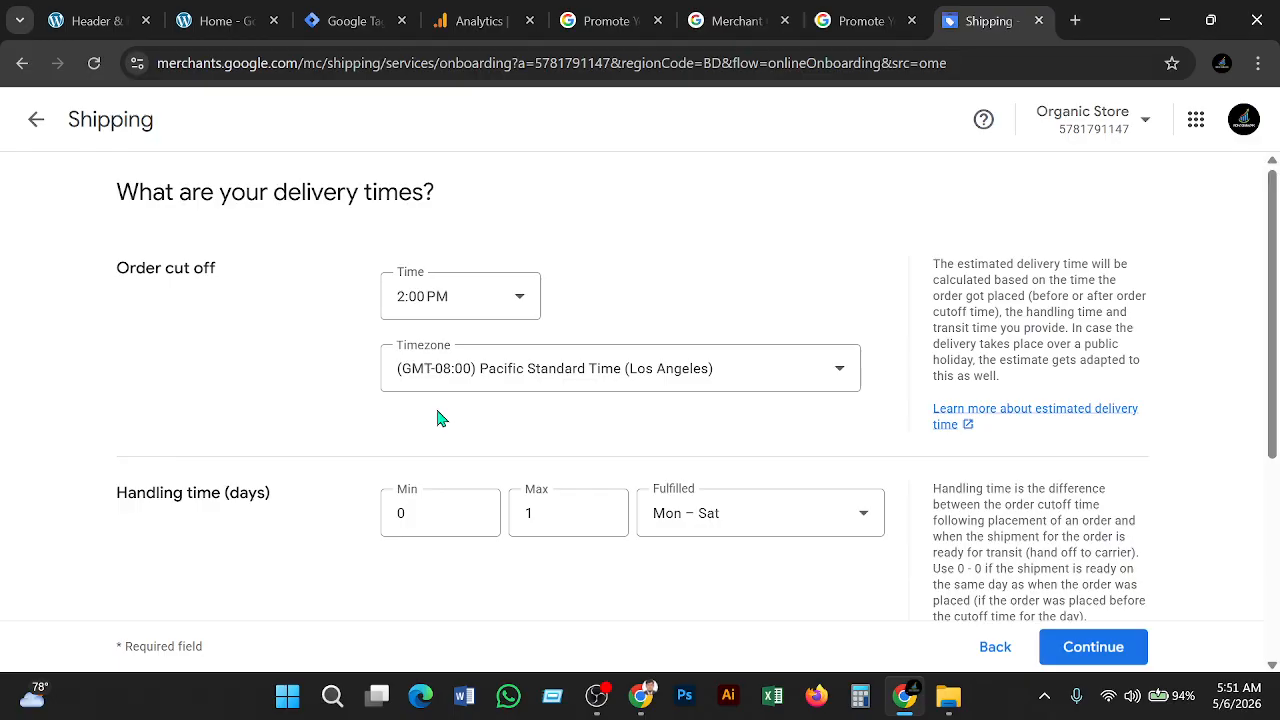
Search 'bangl' and set the cut-off timezone to (GMT+06:00) Bangladesh Standard Time (Dhaka)
{"action": "left_click", "coordinate": [816, 378]}
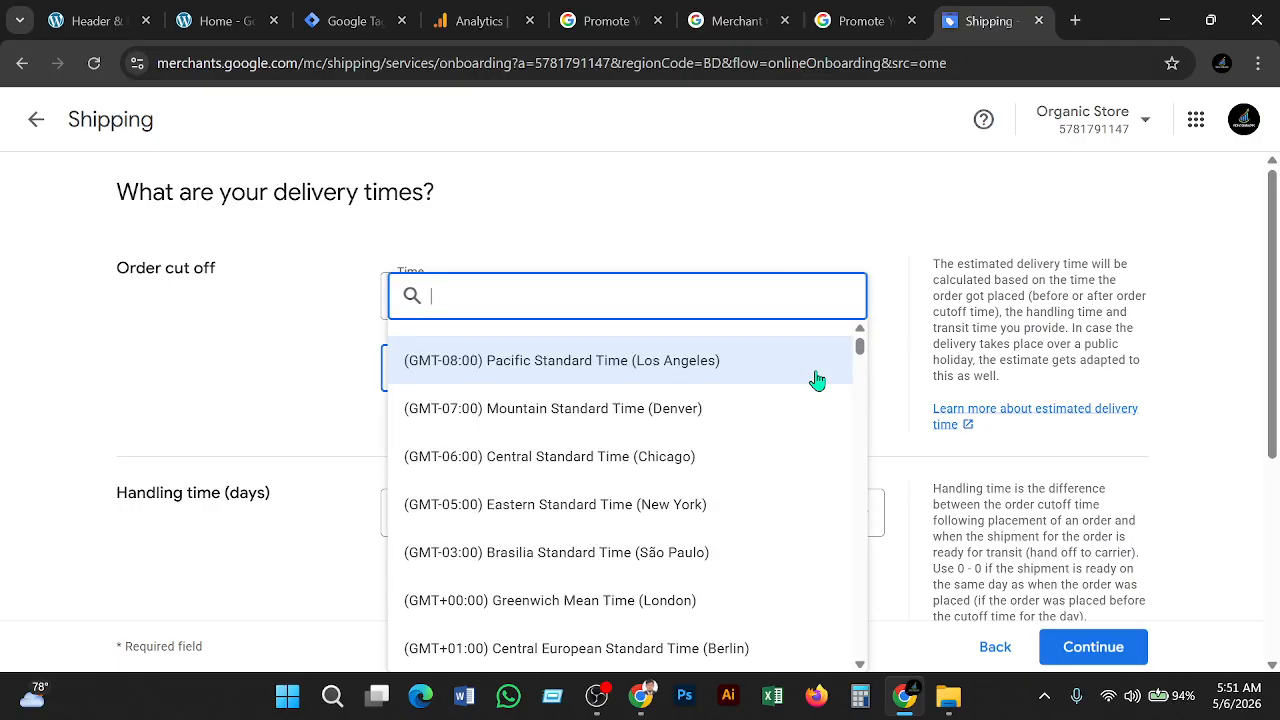
{"action": "type", "text": "b"}
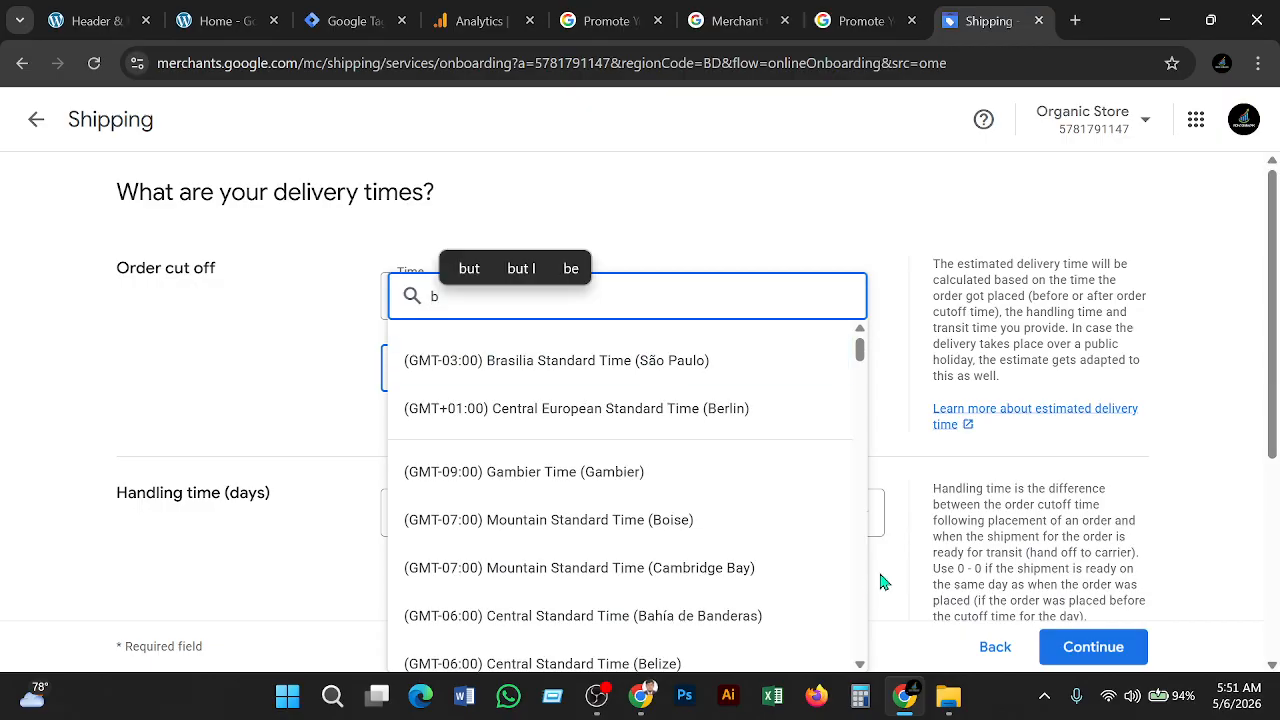
{"action": "scroll", "coordinate": [788, 515], "scroll_direction": "down", "scroll_amount": 6}
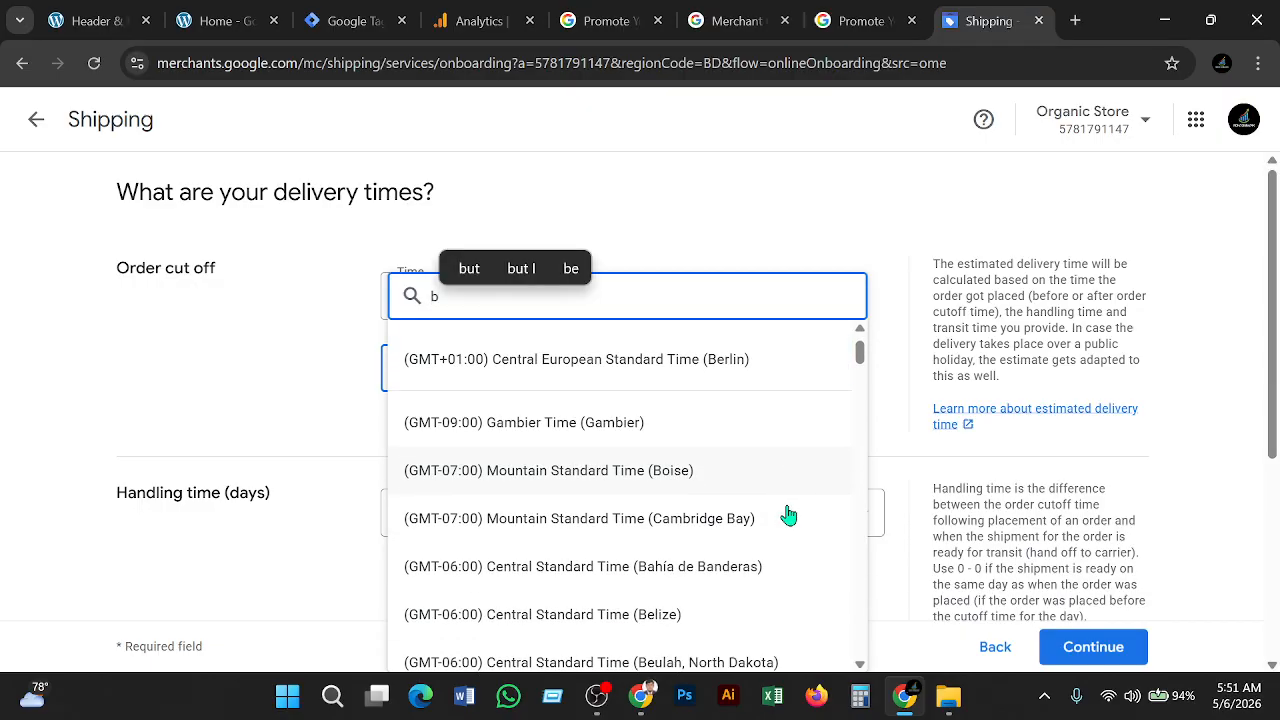
{"action": "scroll", "coordinate": [788, 515], "scroll_direction": "down", "scroll_amount": 4}
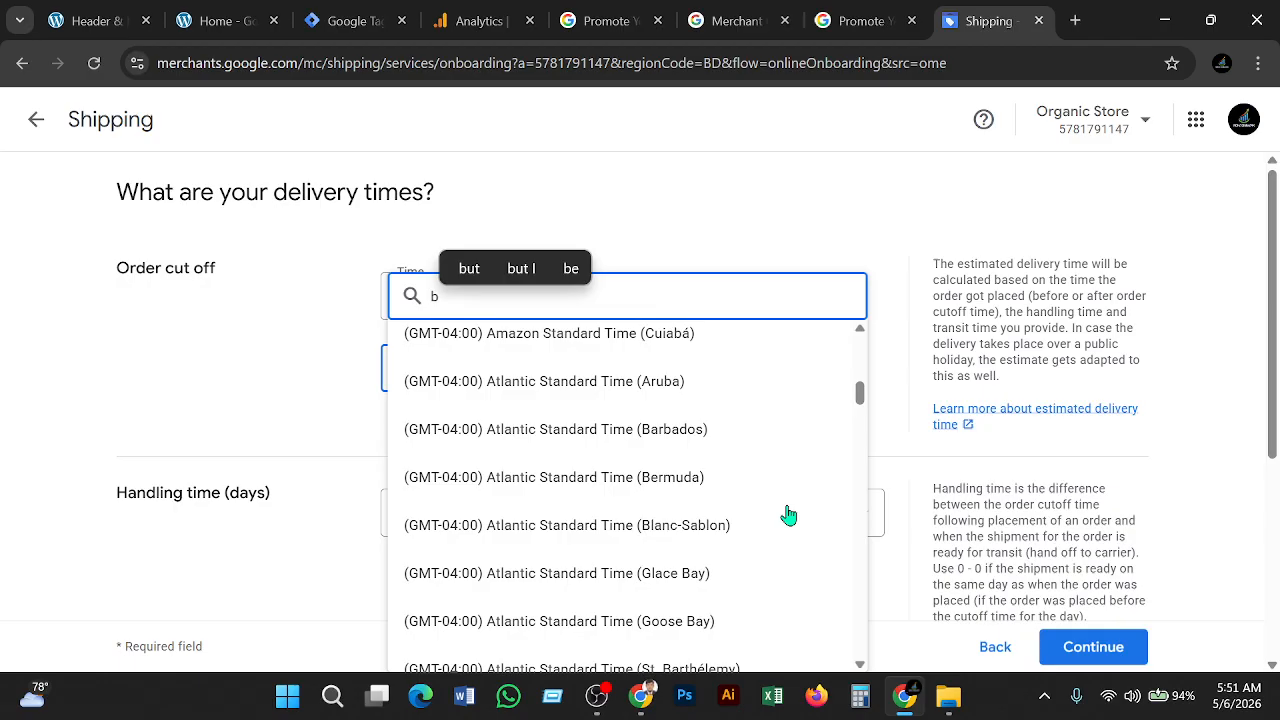
{"action": "type", "text": "b"}
{"action": "key", "text": "BackSpace"}
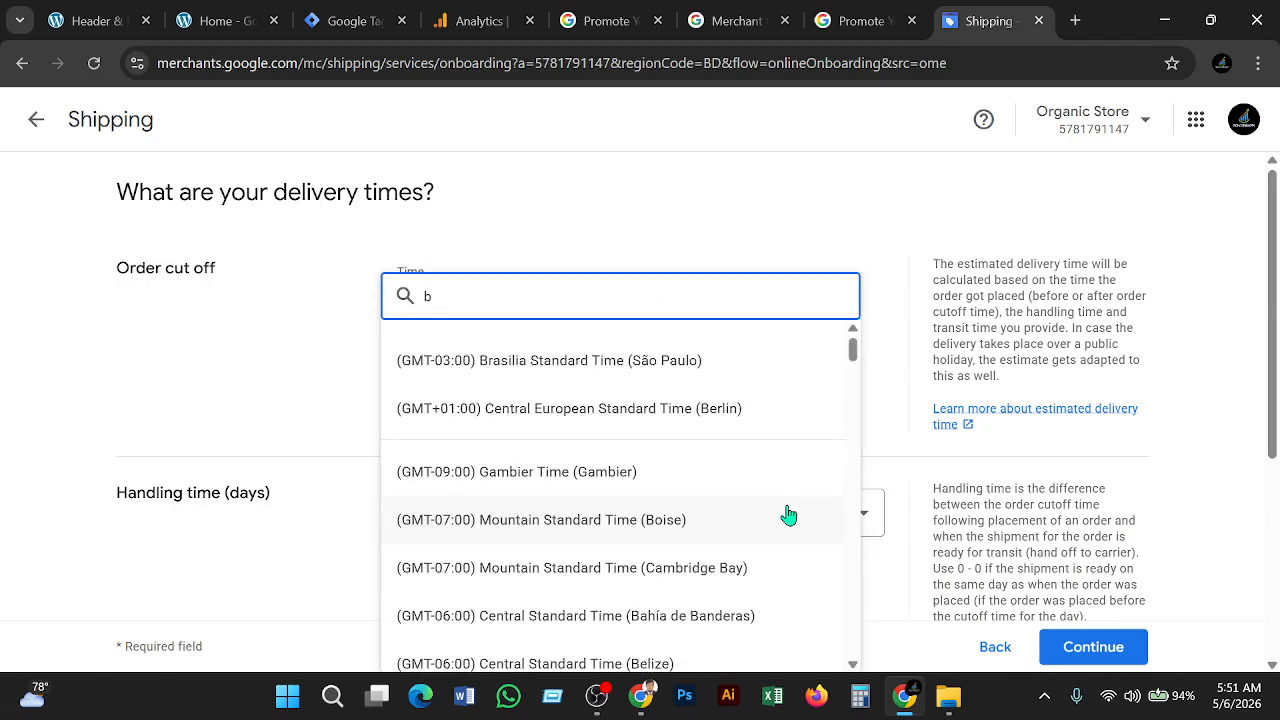
{"action": "type", "text": "ang"}
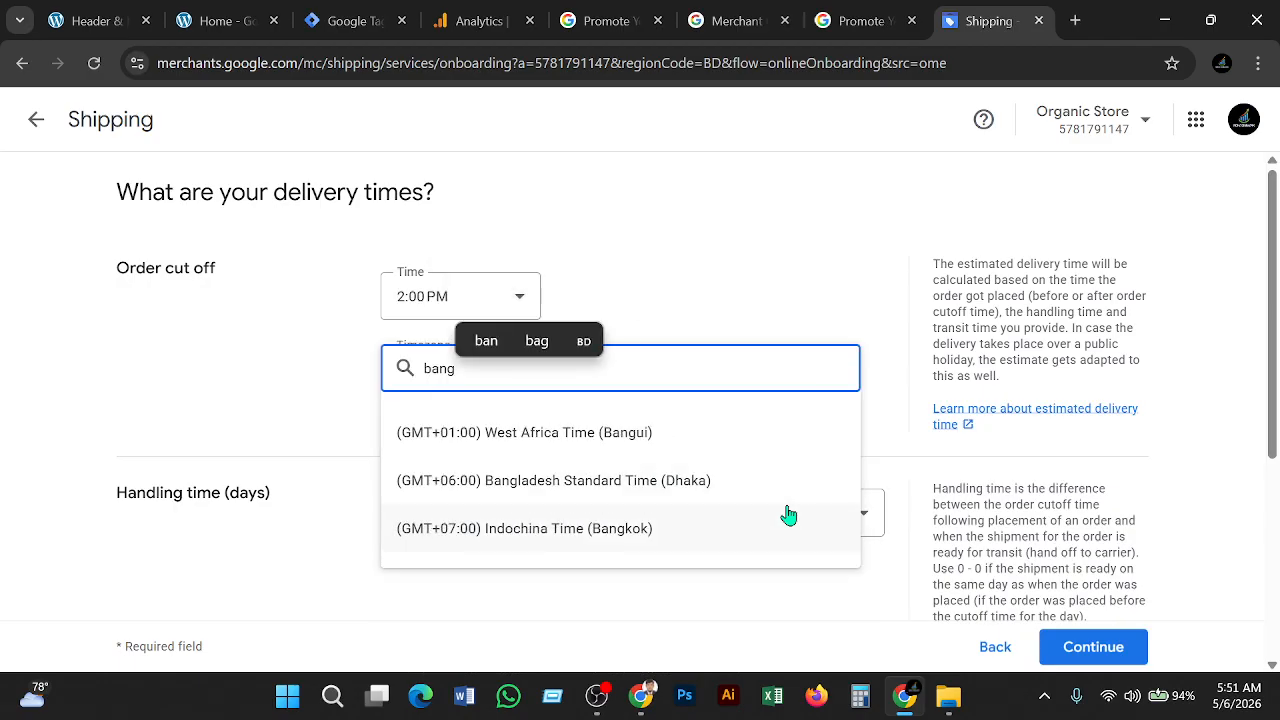
{"action": "type", "text": "l"}
{"action": "left_click", "coordinate": [628, 436]}
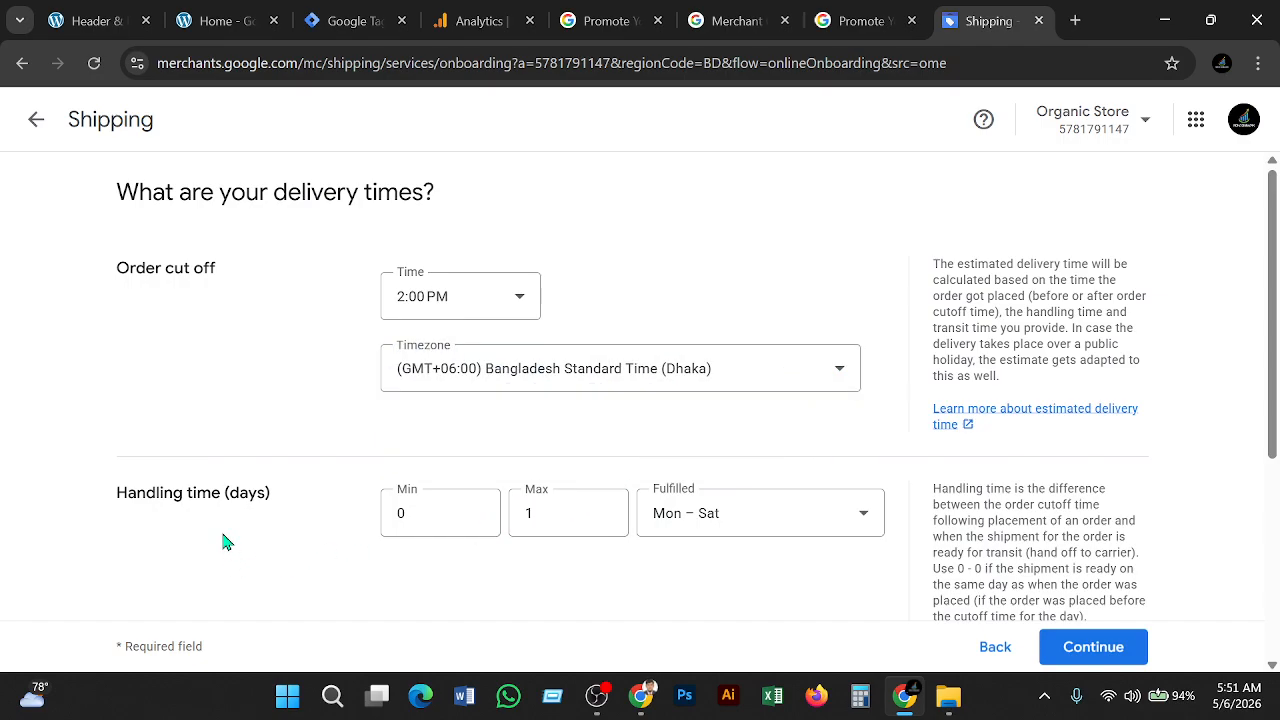
{"action": "scroll", "coordinate": [224, 540], "scroll_direction": "down", "scroll_amount": 1}
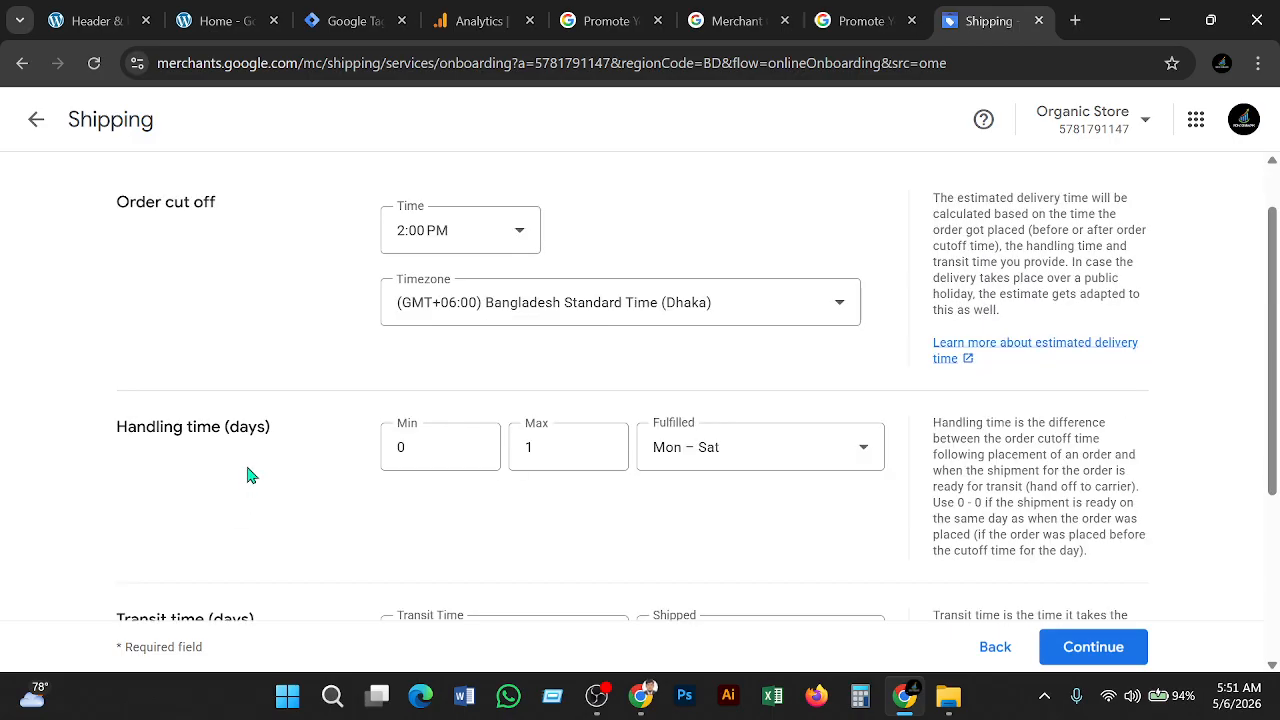
Keep 0–1 handling days and set fulfilment to custom days: Mon–Thu plus Sat and Sun
{"action": "left_click", "coordinate": [452, 467]}
{"action": "left_click", "coordinate": [565, 474]}
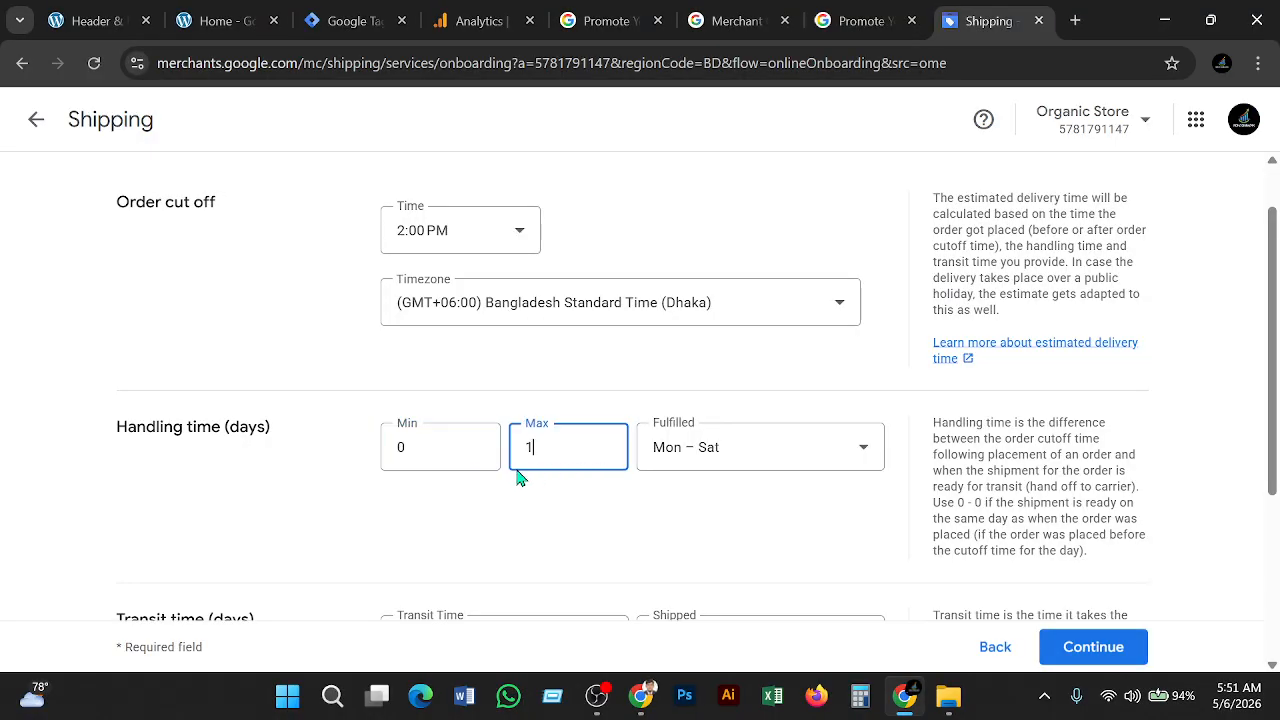
{"action": "left_click", "coordinate": [861, 467]}
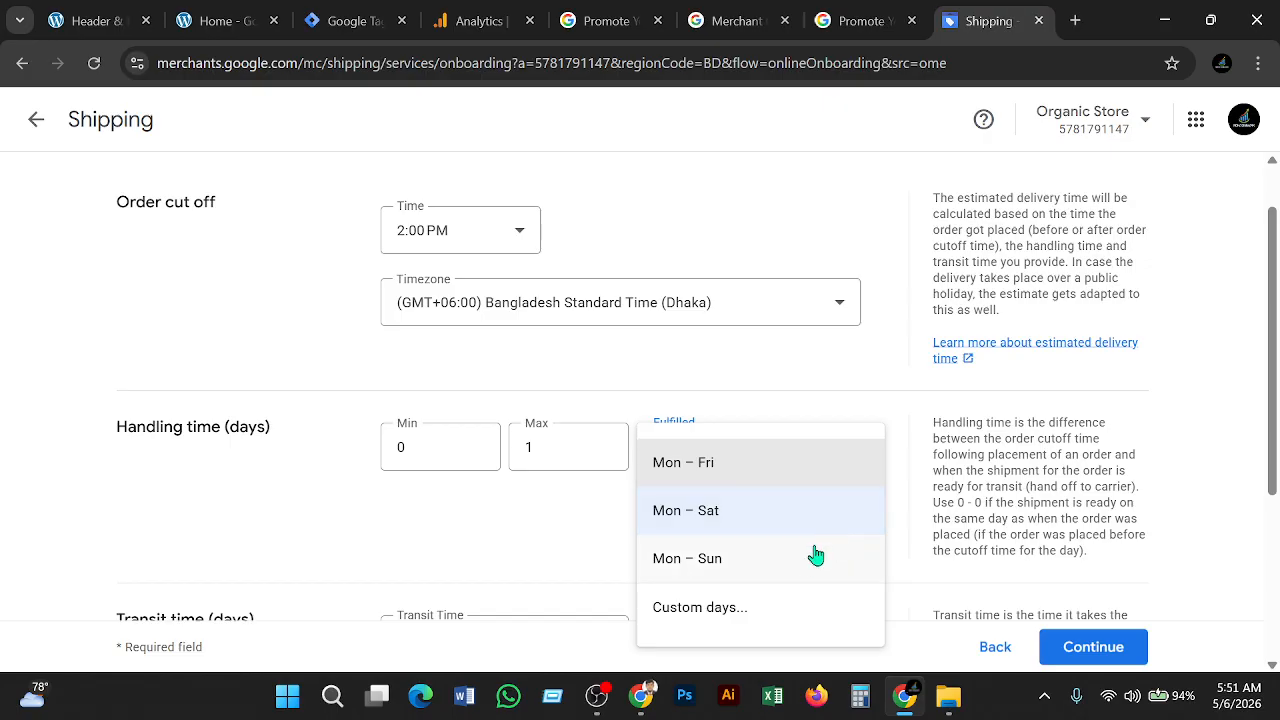
{"action": "left_click", "coordinate": [735, 602]}
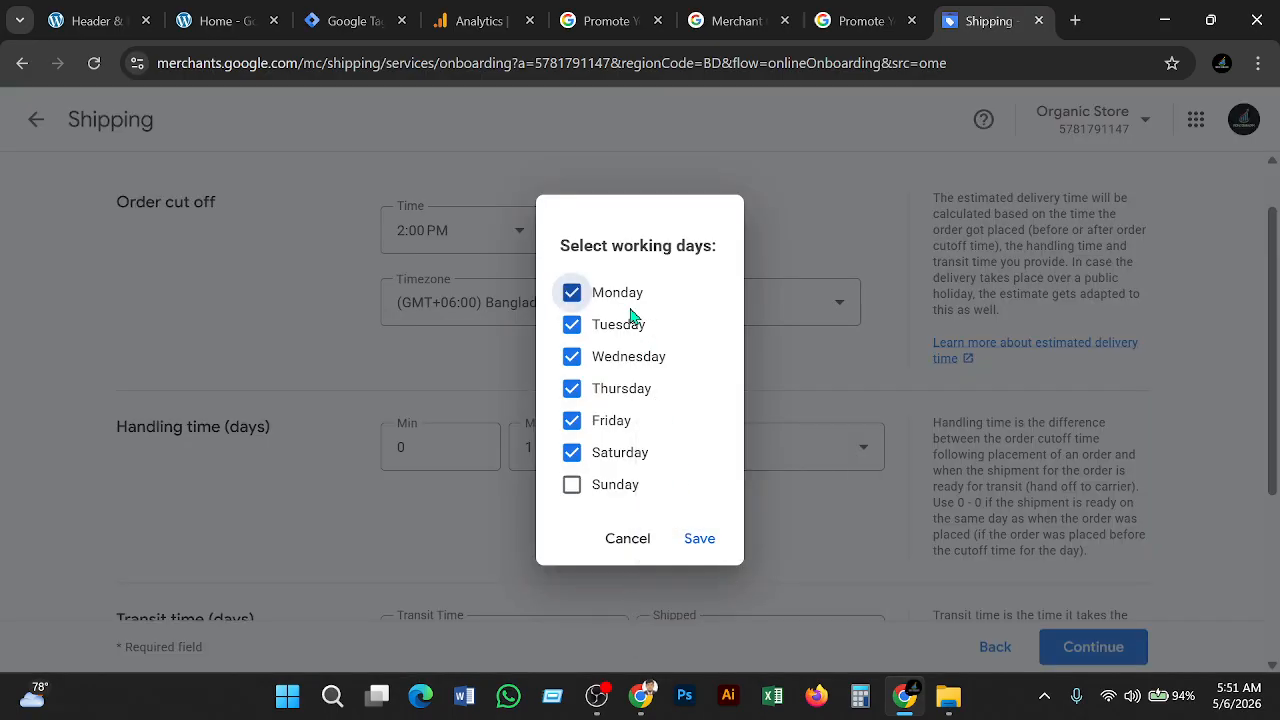
{"action": "left_click", "coordinate": [576, 490]}
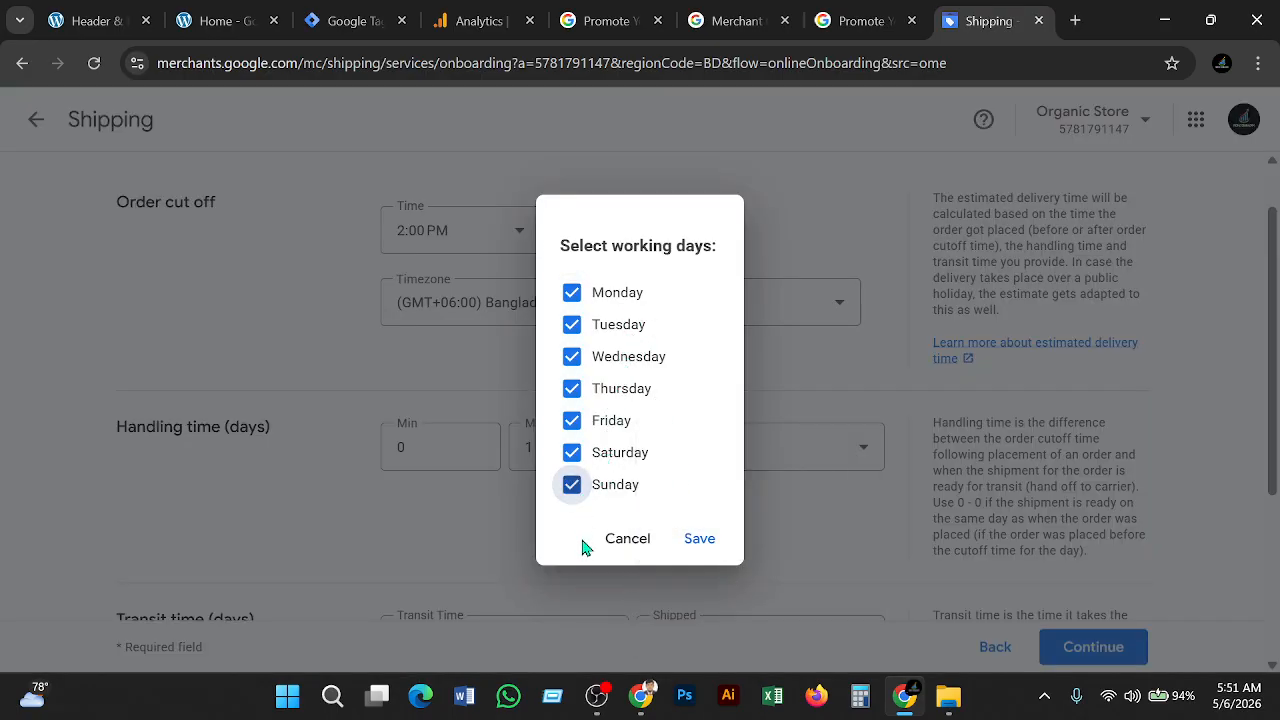
{"action": "left_click", "coordinate": [587, 428]}
{"action": "left_click", "coordinate": [707, 556]}
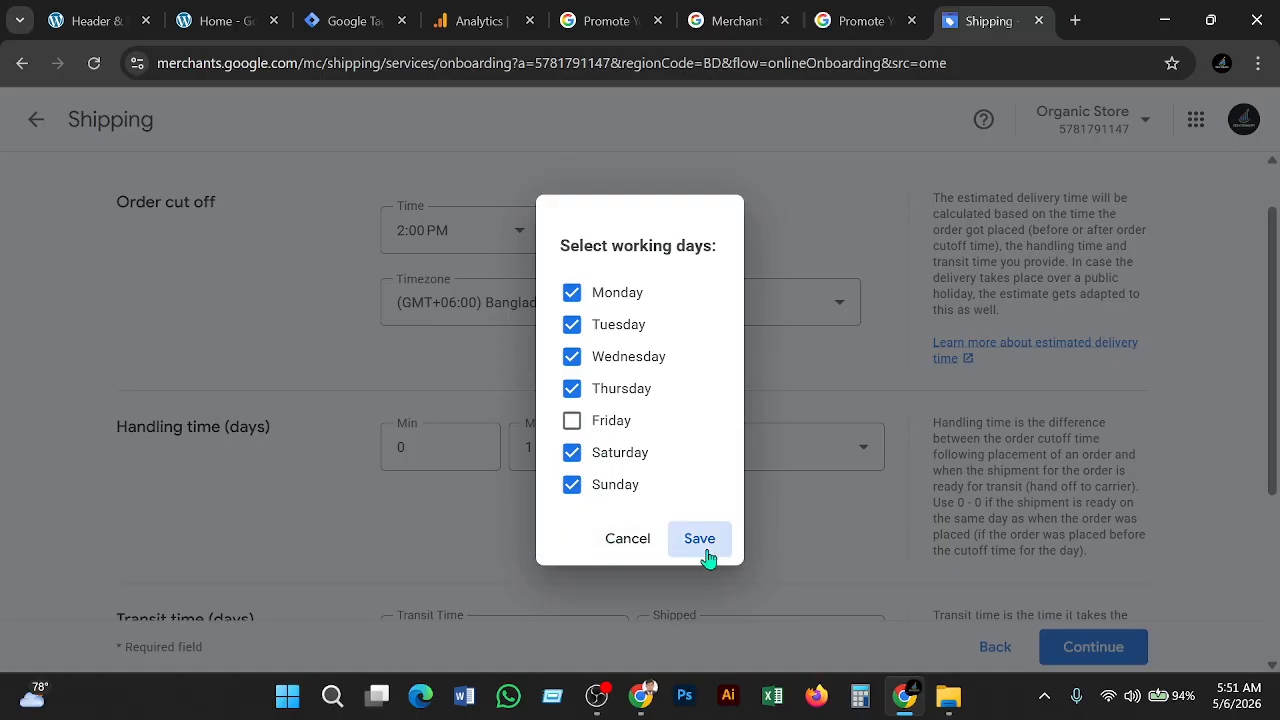
{"action": "scroll", "coordinate": [395, 523], "scroll_direction": "down", "scroll_amount": 2}
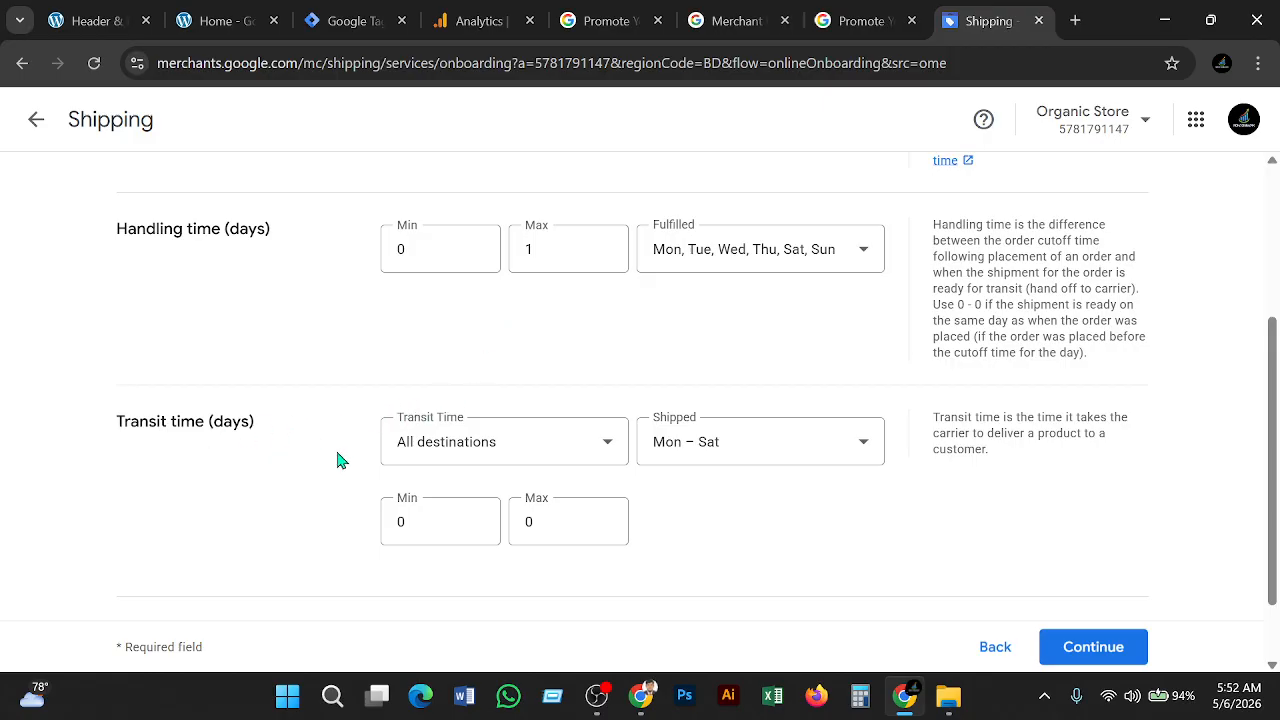
Keep All destinations and Mon – Sat, set maximum transit to 1 day, and continue
{"action": "left_click", "coordinate": [592, 446]}
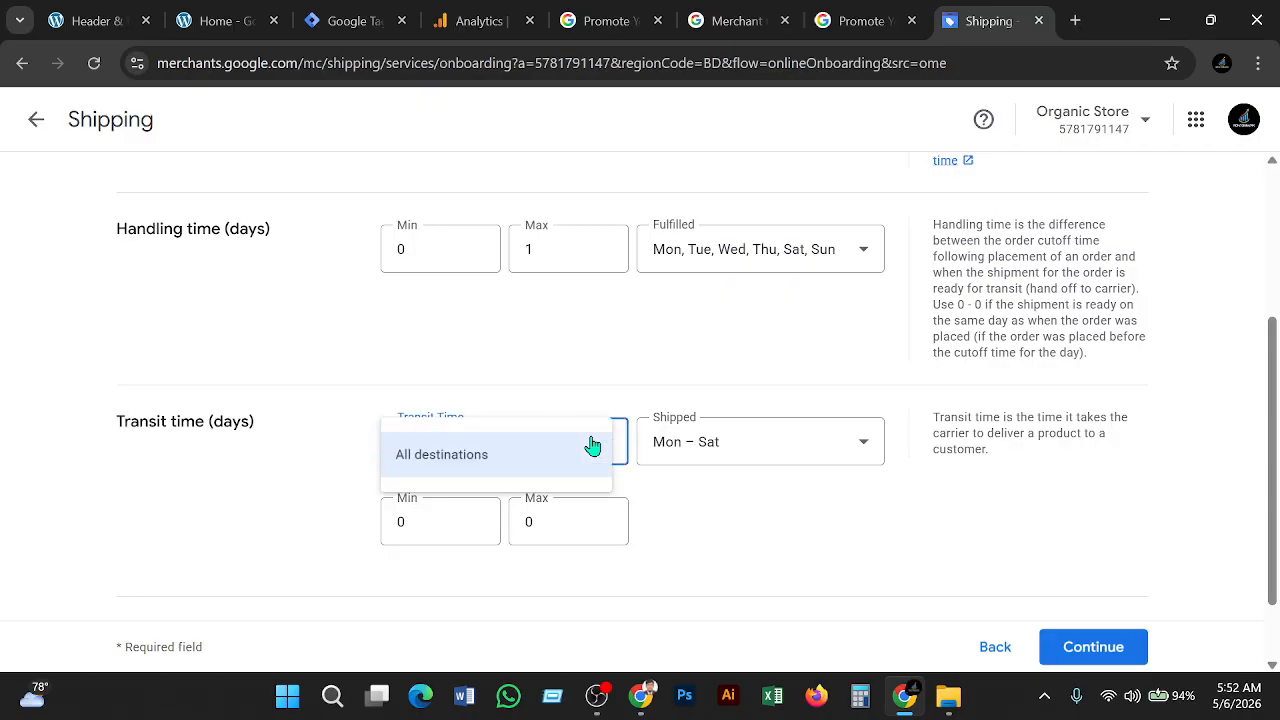
{"action": "left_click", "coordinate": [692, 527]}
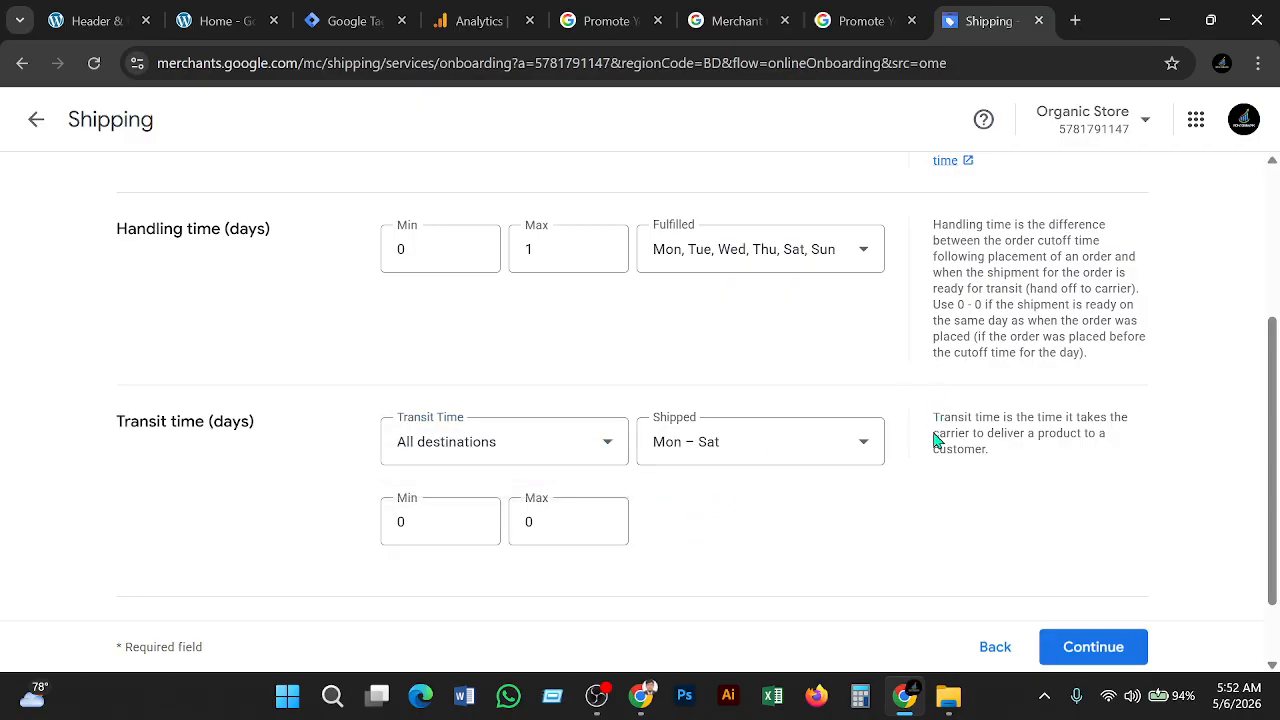
{"action": "left_click", "coordinate": [877, 451]}
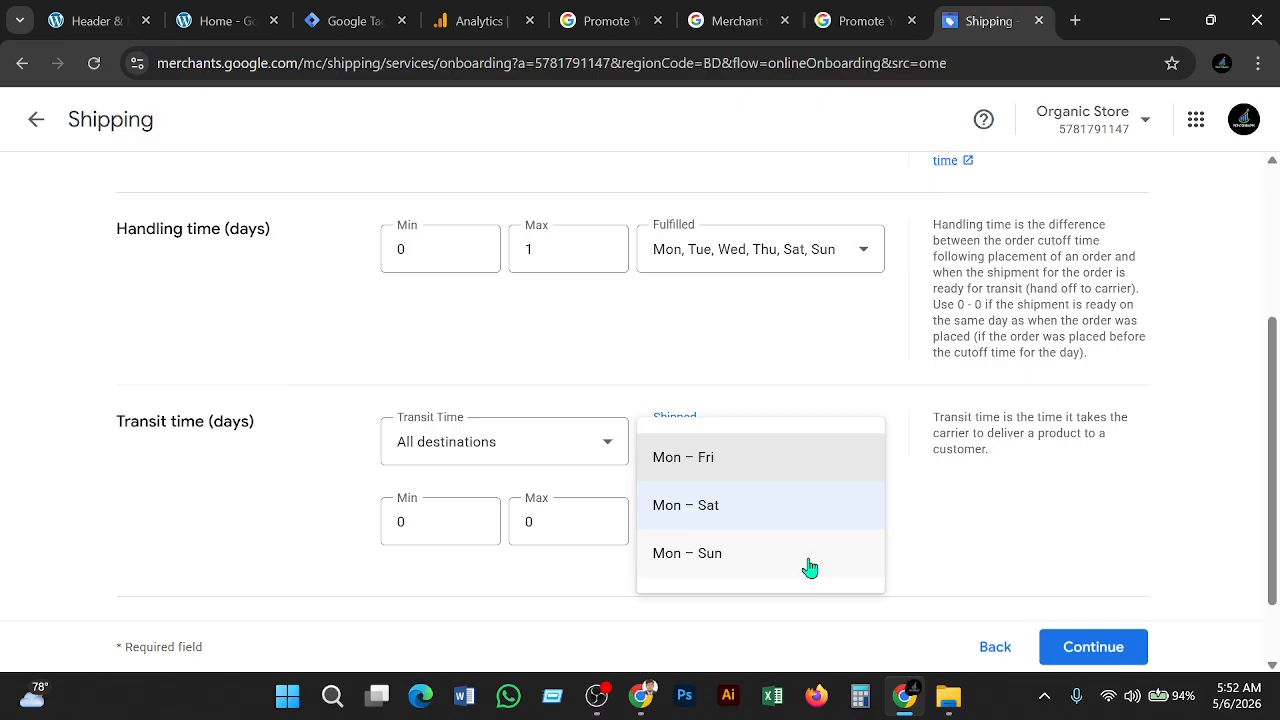
{"action": "left_click", "coordinate": [478, 577]}
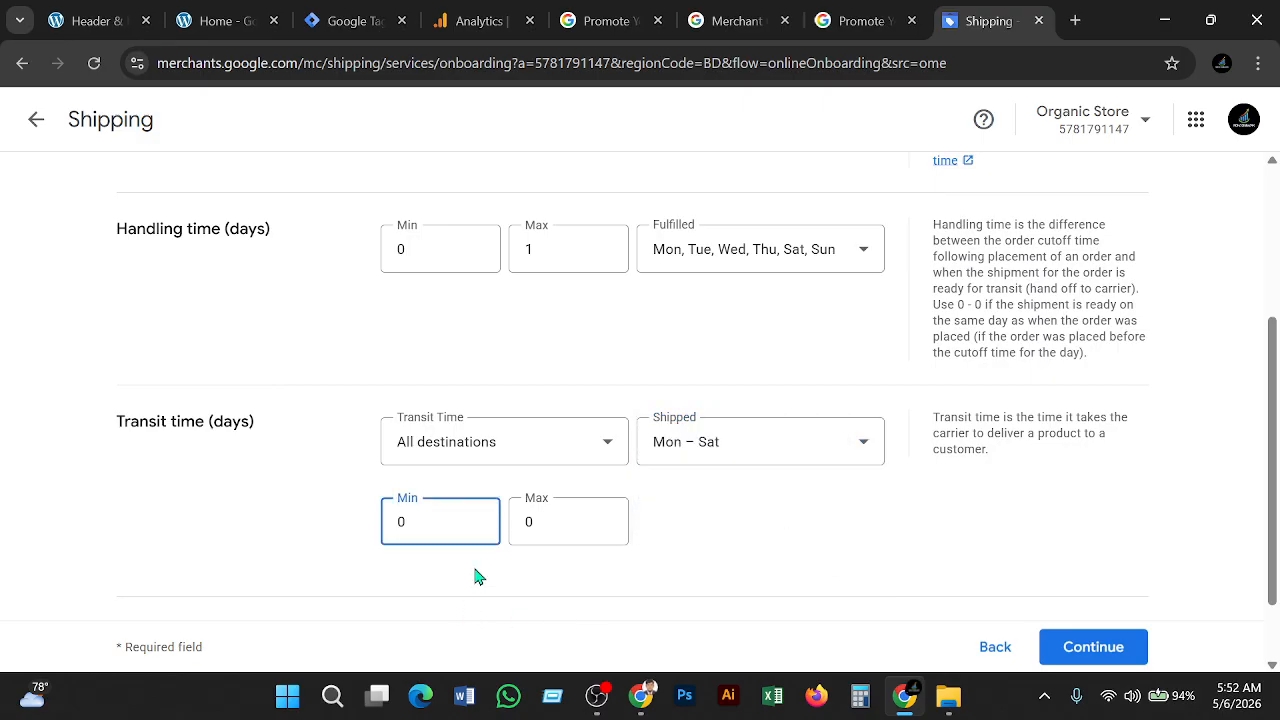
{"action": "left_click", "coordinate": [540, 520]}
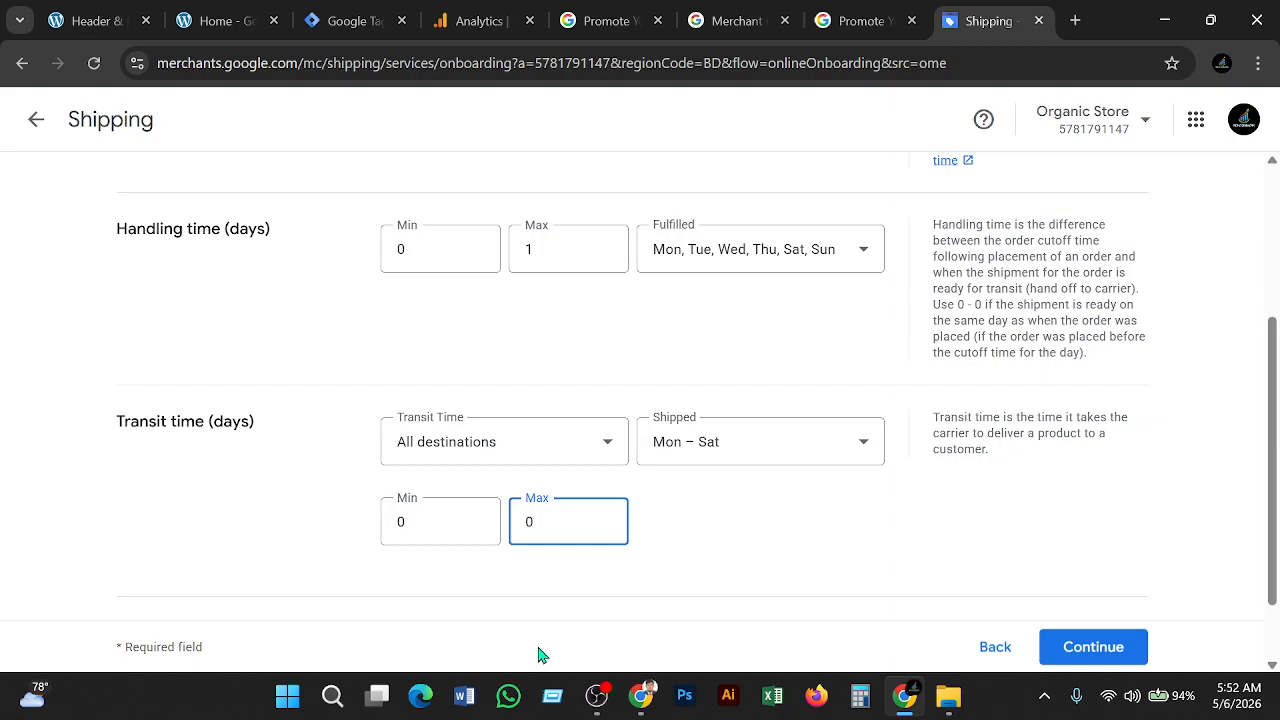
{"action": "key", "text": "BackSpace"}
{"action": "type", "text": "1"}
{"action": "scroll", "coordinate": [828, 584], "scroll_direction": "down", "scroll_amount": 1}
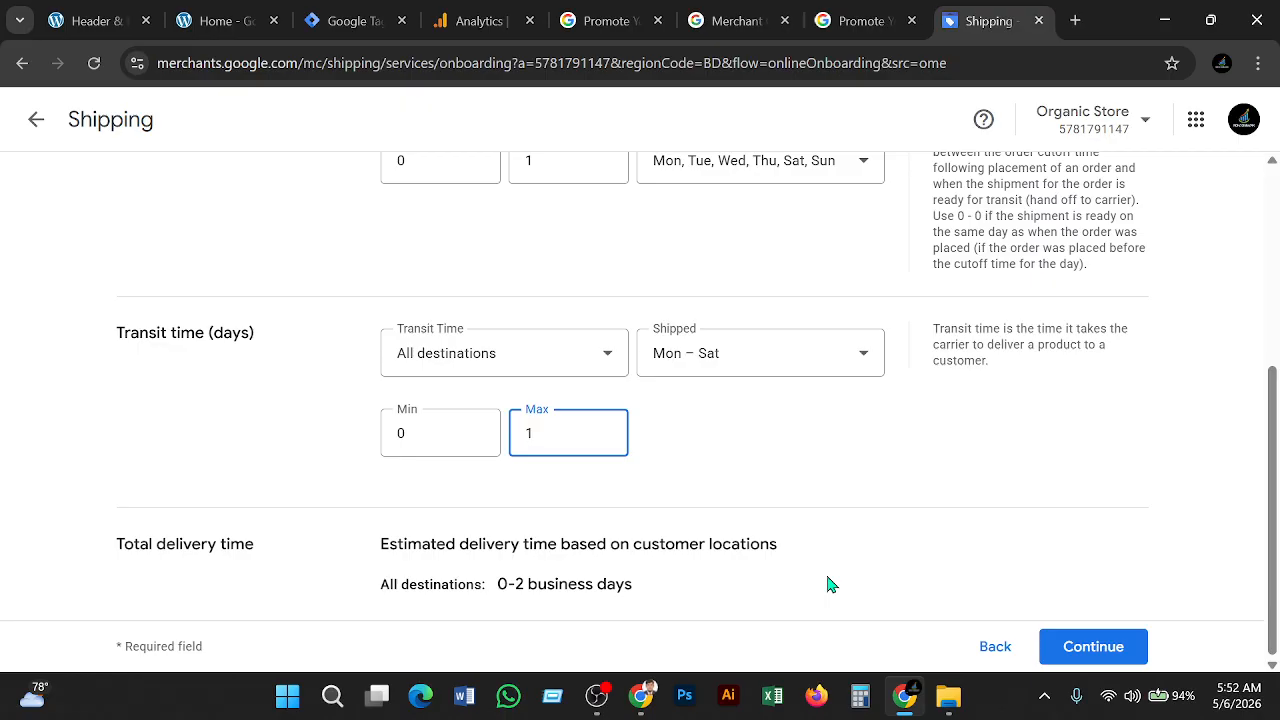
{"action": "left_click", "coordinate": [1100, 647]}
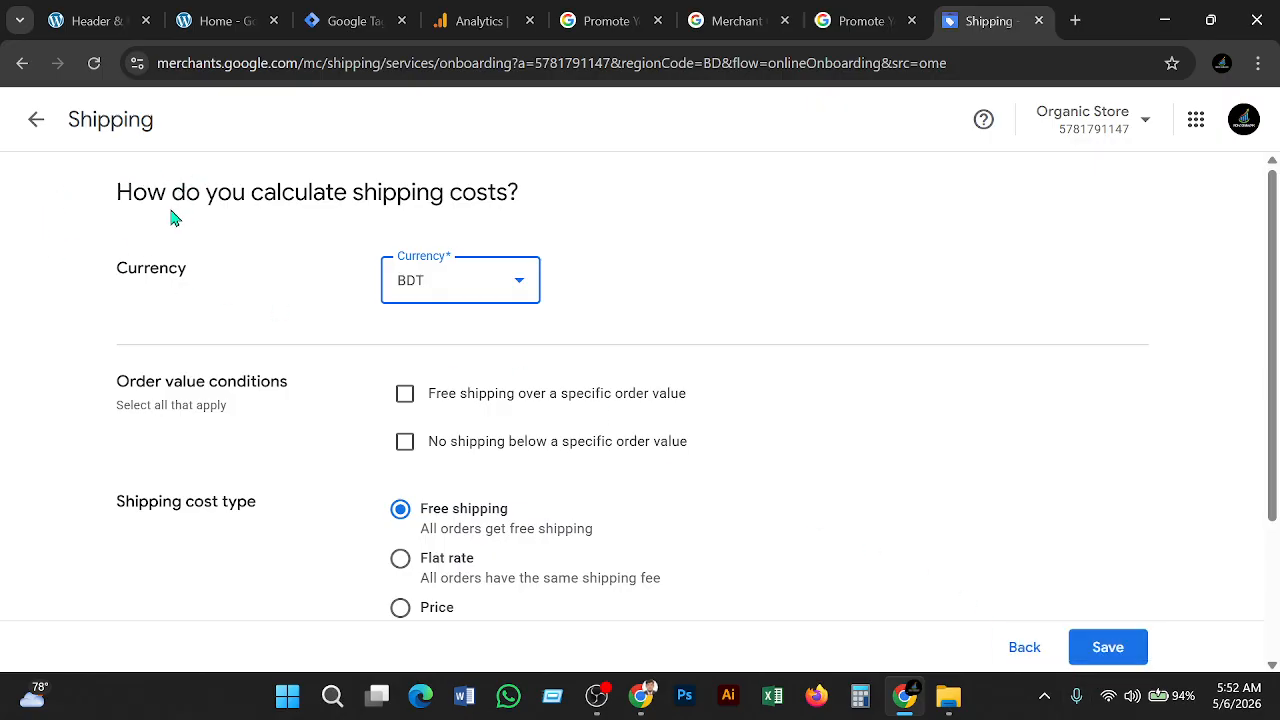
Set the currency back to BDT after trying USD, keep free shipping, and save
{"action": "left_click", "coordinate": [521, 291]}
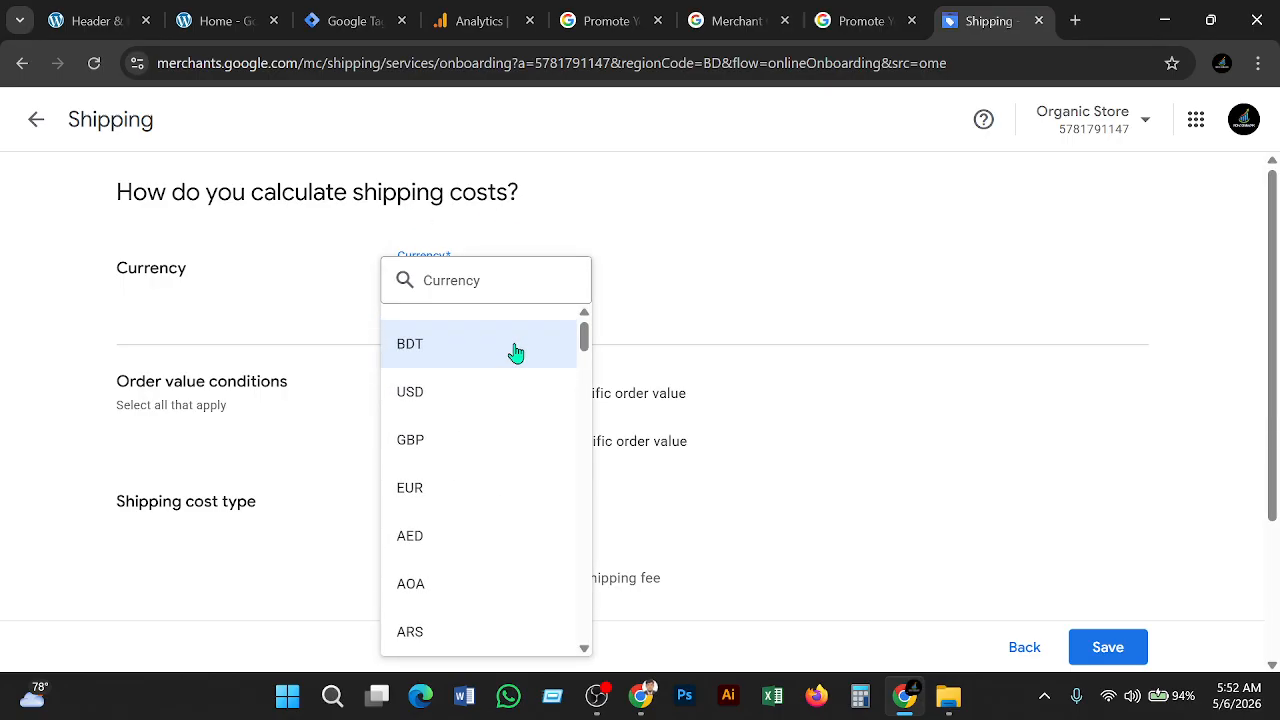
{"action": "left_click", "coordinate": [491, 394]}
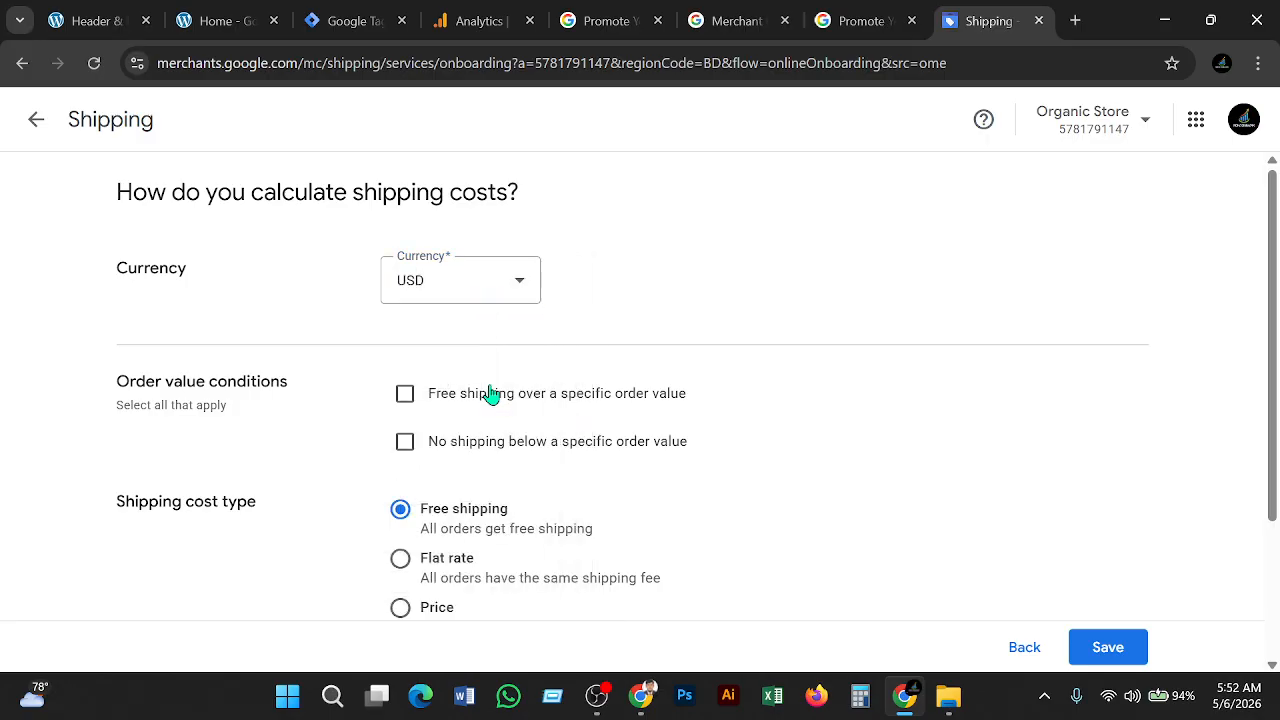
{"action": "left_click", "coordinate": [521, 295]}
{"action": "left_click", "coordinate": [461, 344]}
{"action": "scroll", "coordinate": [638, 468], "scroll_direction": "down", "scroll_amount": 1}
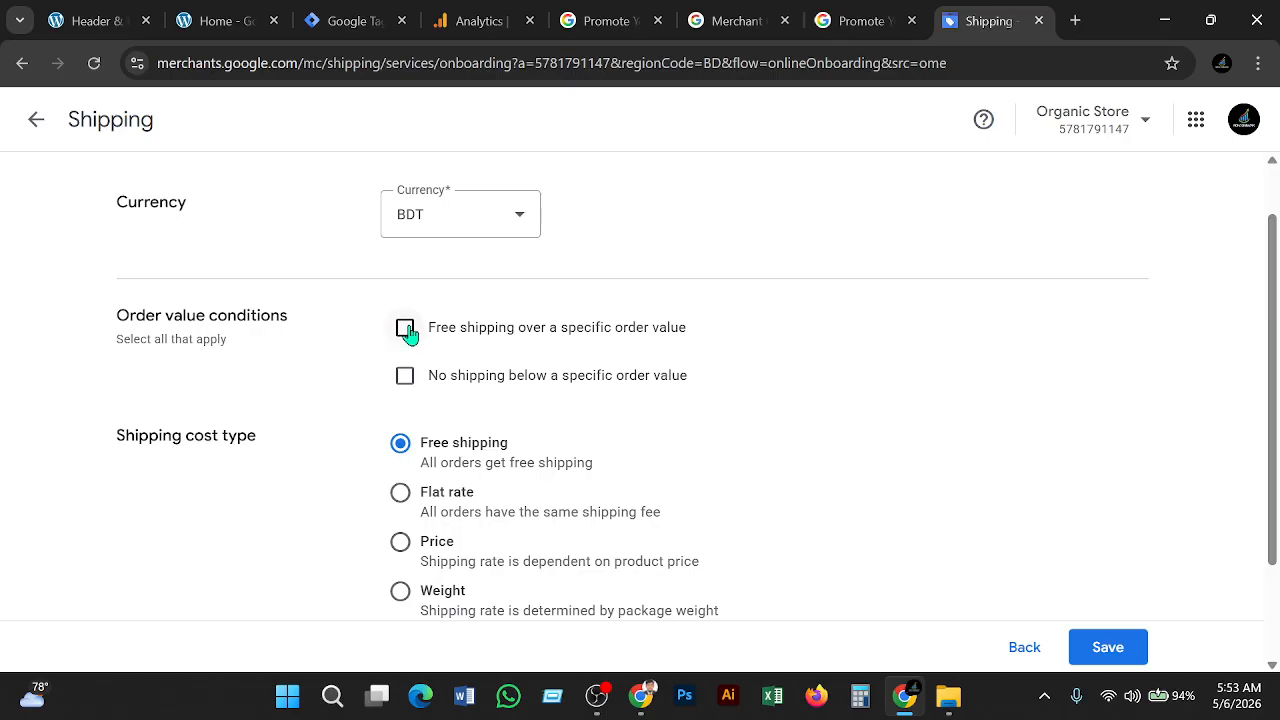
{"action": "scroll", "coordinate": [407, 333], "scroll_direction": "down", "scroll_amount": 1}
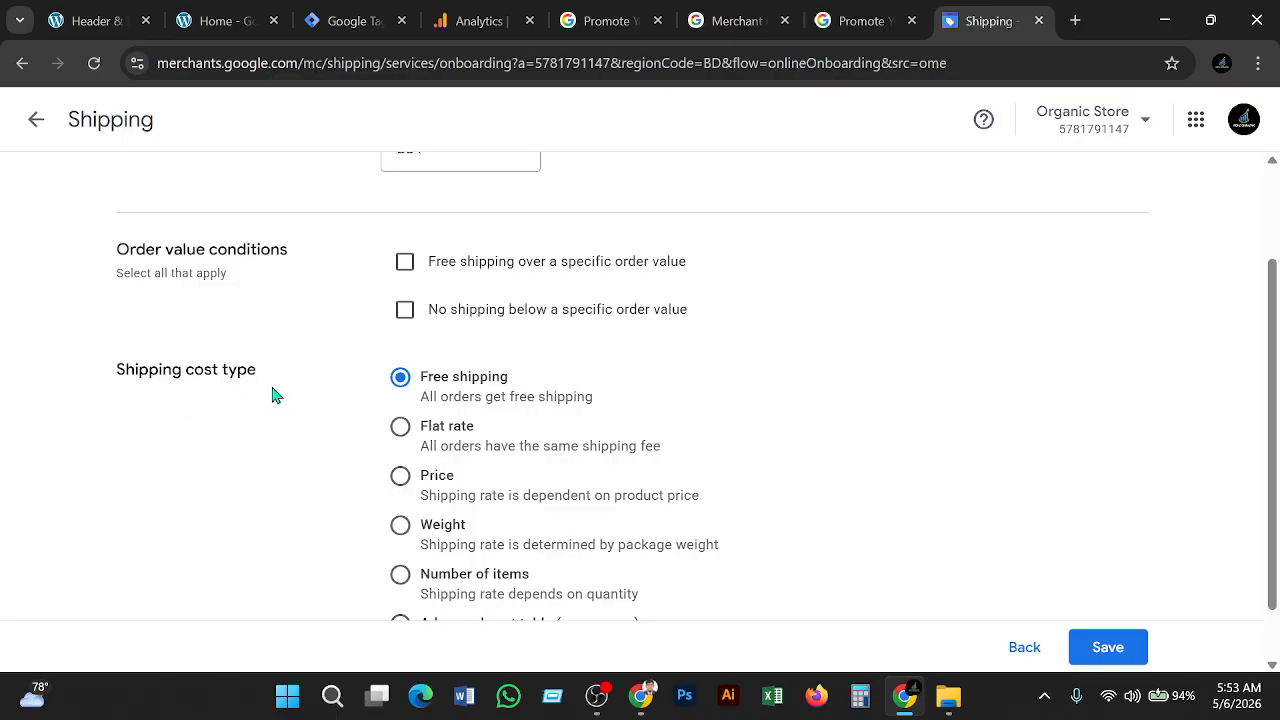
{"action": "scroll", "coordinate": [455, 418], "scroll_direction": "down", "scroll_amount": 1}
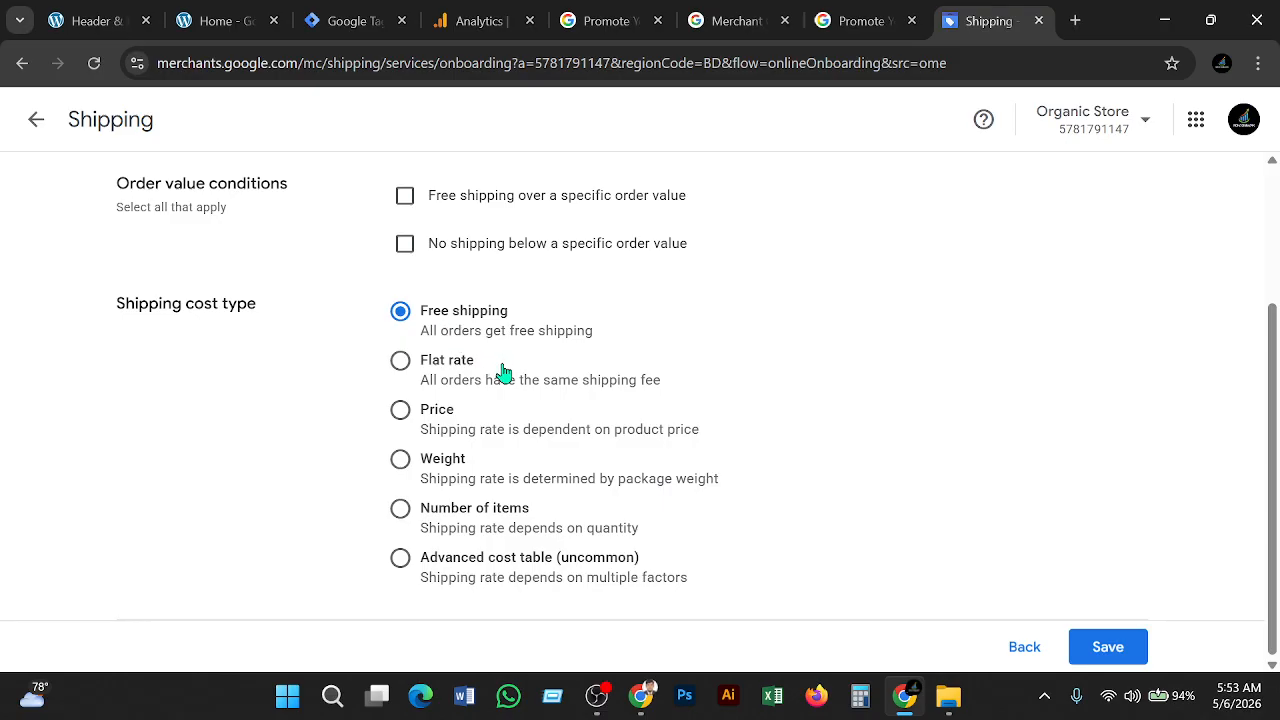
{"action": "scroll", "coordinate": [510, 370], "scroll_direction": "up", "scroll_amount": 1}
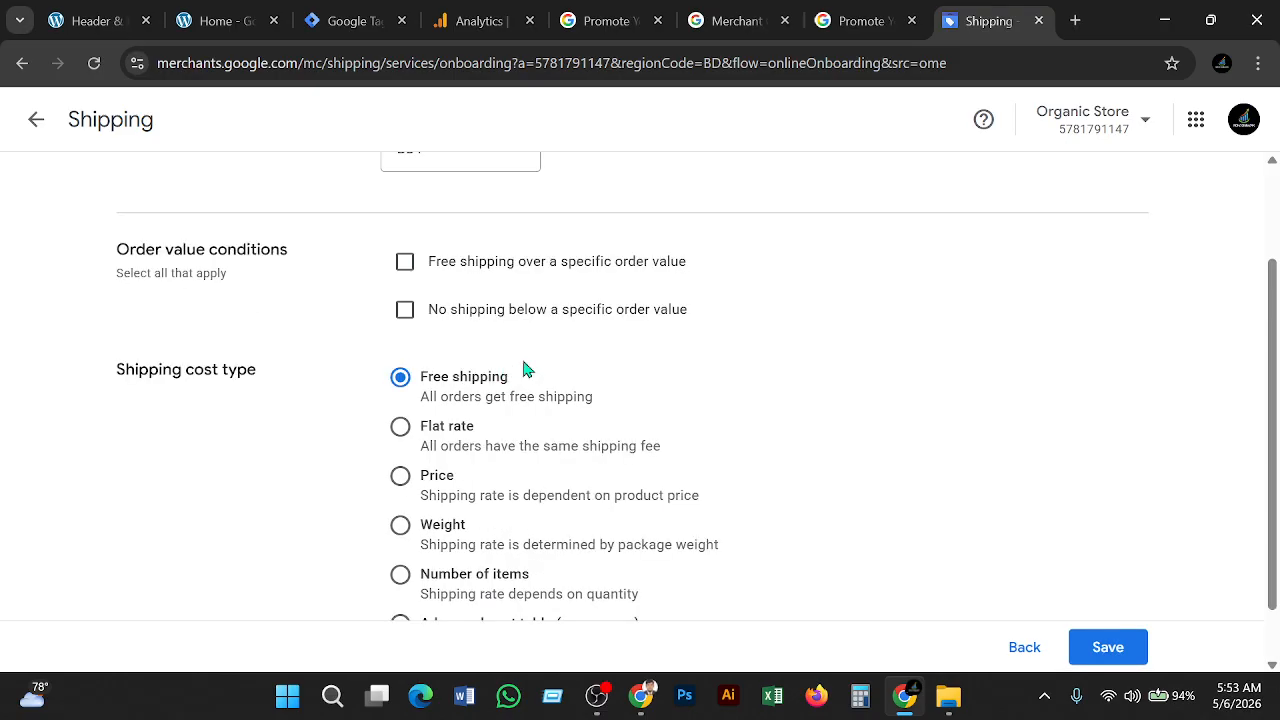
{"action": "left_click", "coordinate": [1108, 648]}
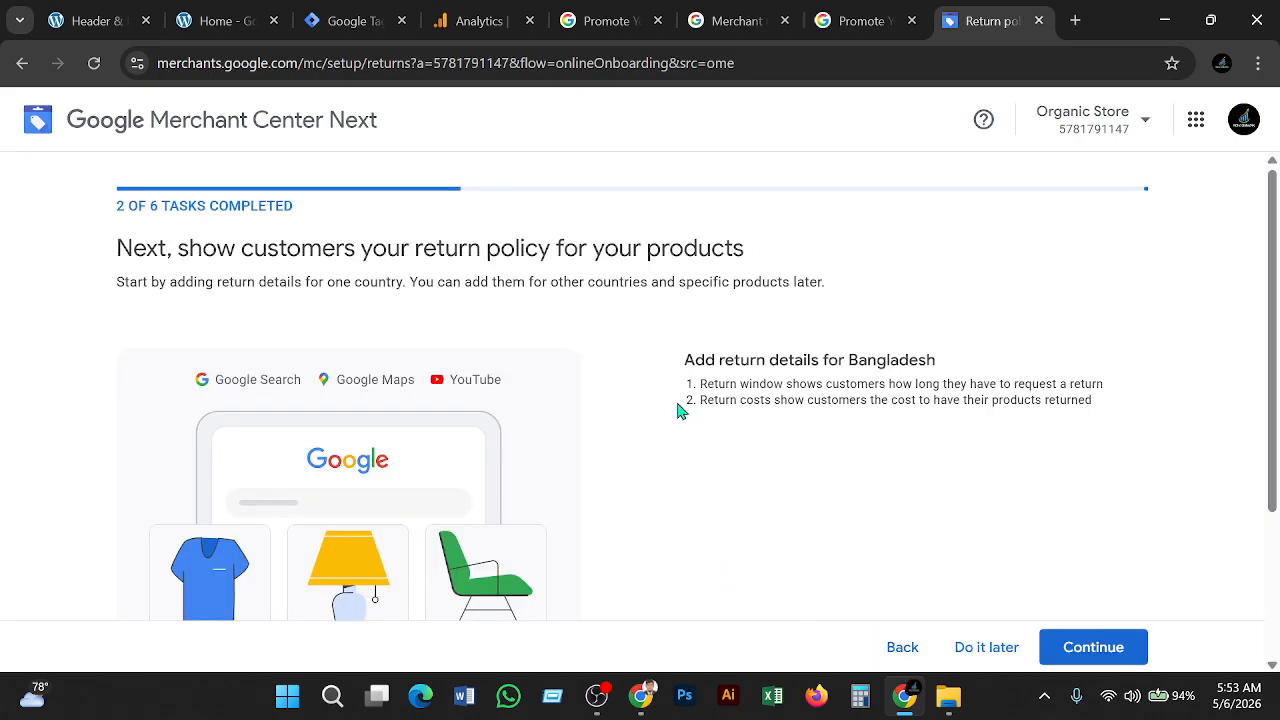
Continue past the return policy intro to the Bangladesh Returns form
{"action": "scroll", "coordinate": [676, 410], "scroll_direction": "down", "scroll_amount": 2}
{"action": "scroll", "coordinate": [676, 410], "scroll_direction": "down", "scroll_amount": 2}
{"action": "scroll", "coordinate": [676, 410], "scroll_direction": "up", "scroll_amount": 4}
{"action": "left_click", "coordinate": [1095, 647]}
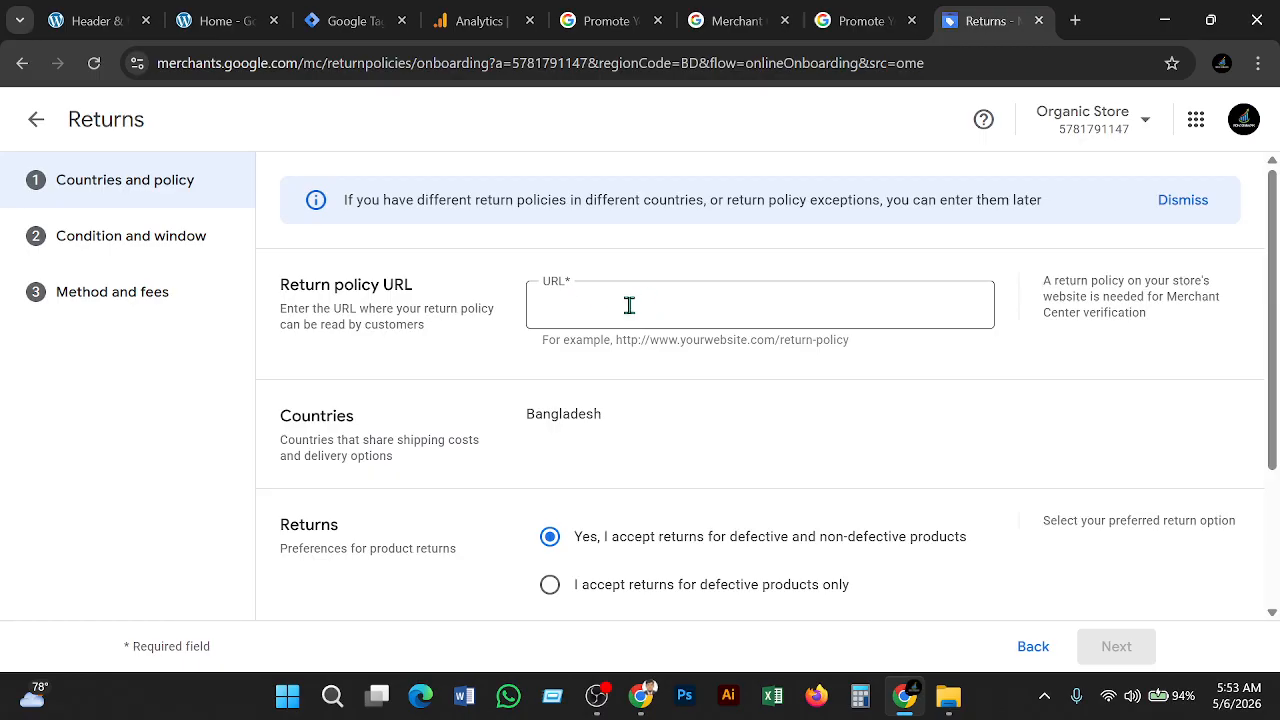
Go to the Organic Store homepage tab and scroll down to its footer
{"action": "left_click", "coordinate": [196, 16]}
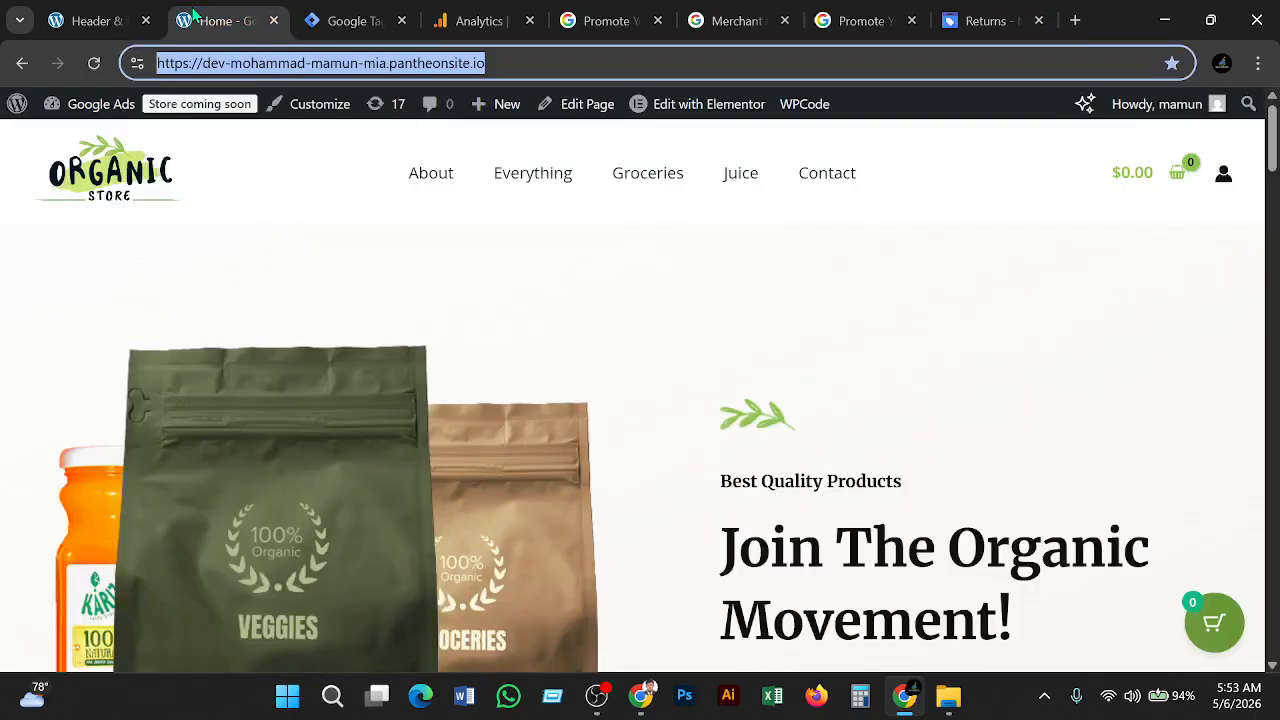
{"action": "left_click", "coordinate": [951, 268]}
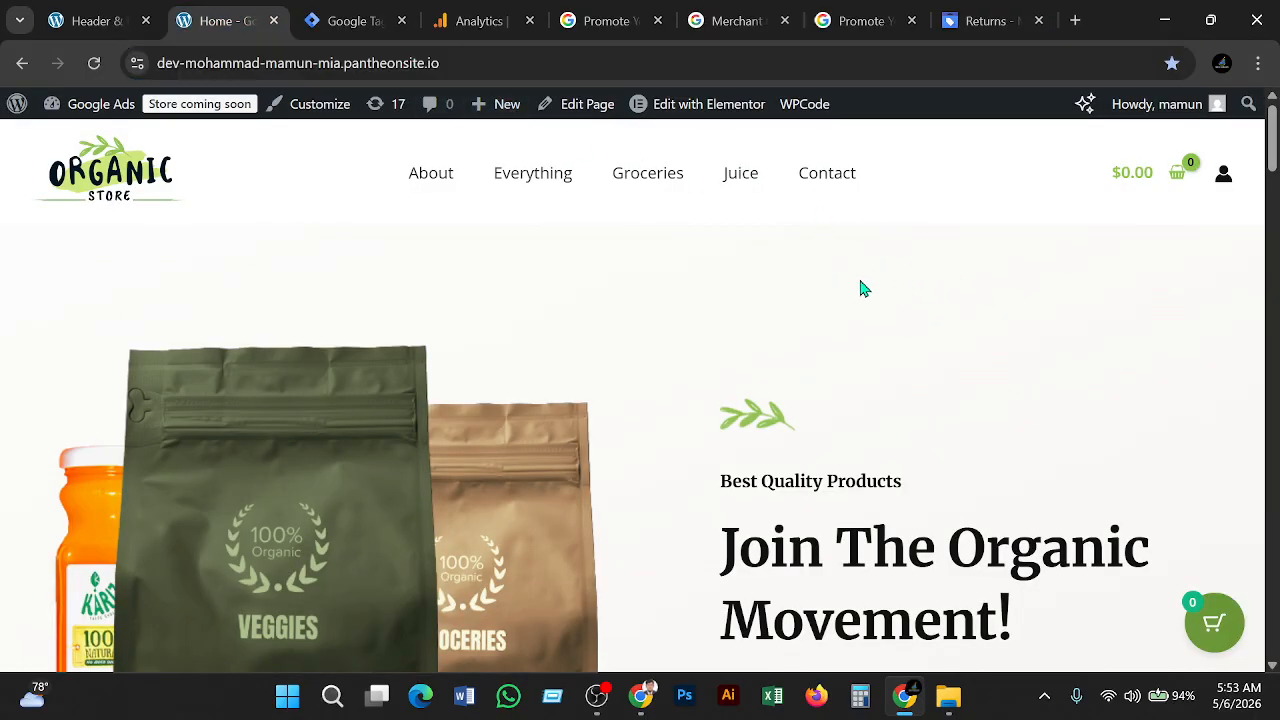
{"action": "scroll", "coordinate": [864, 289], "scroll_direction": "down", "scroll_amount": 20}
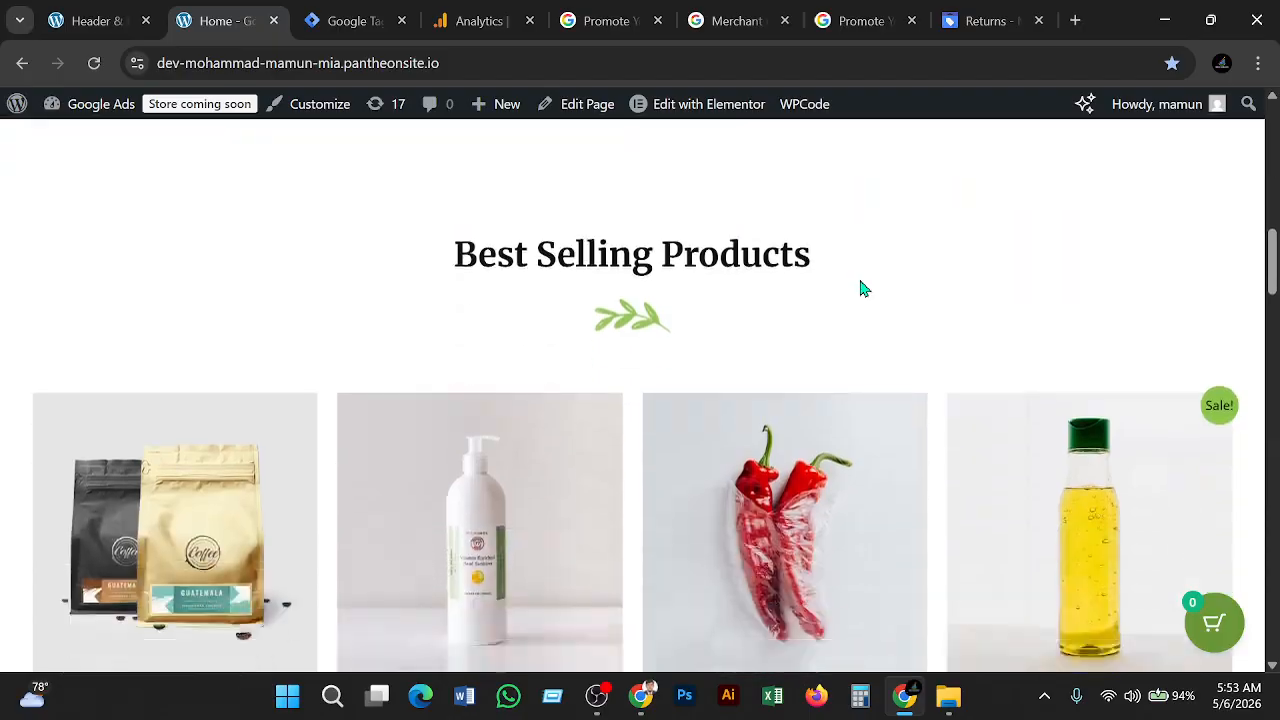
{"action": "scroll", "coordinate": [868, 297], "scroll_direction": "down", "scroll_amount": 10}
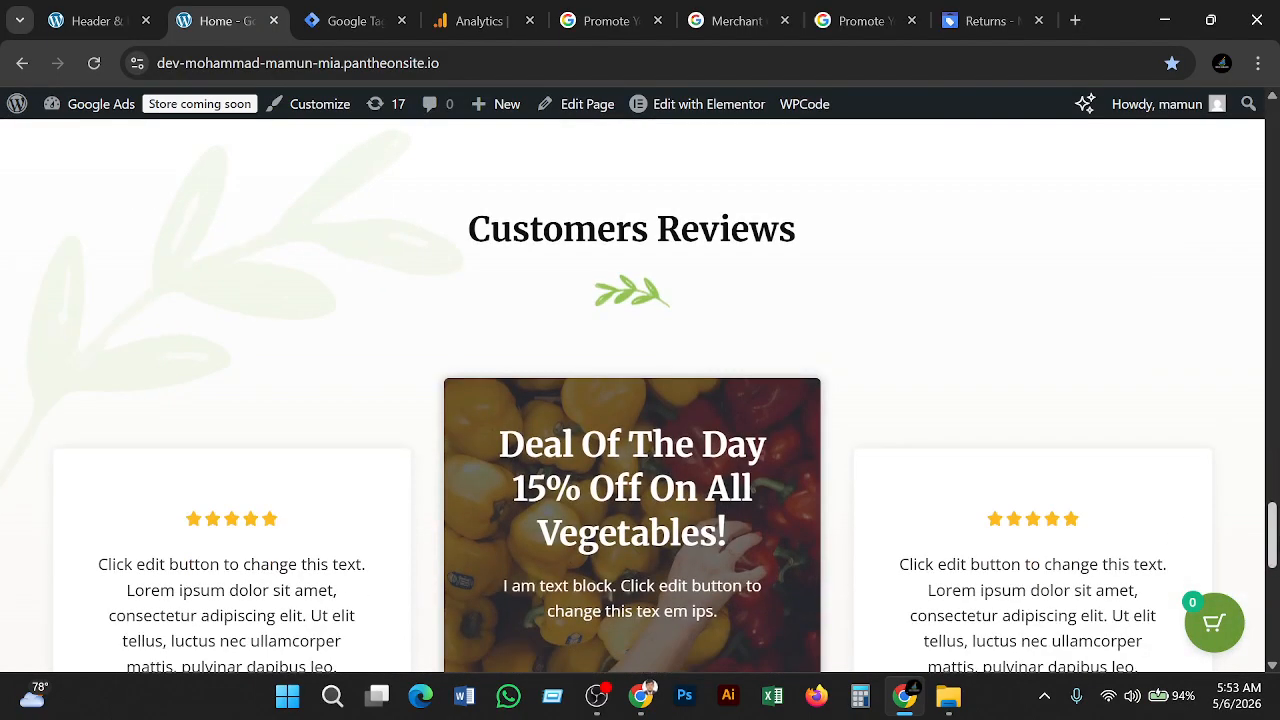
{"action": "left_click_drag", "start_coordinate": [1275, 551], "coordinate": [1274, 672]}
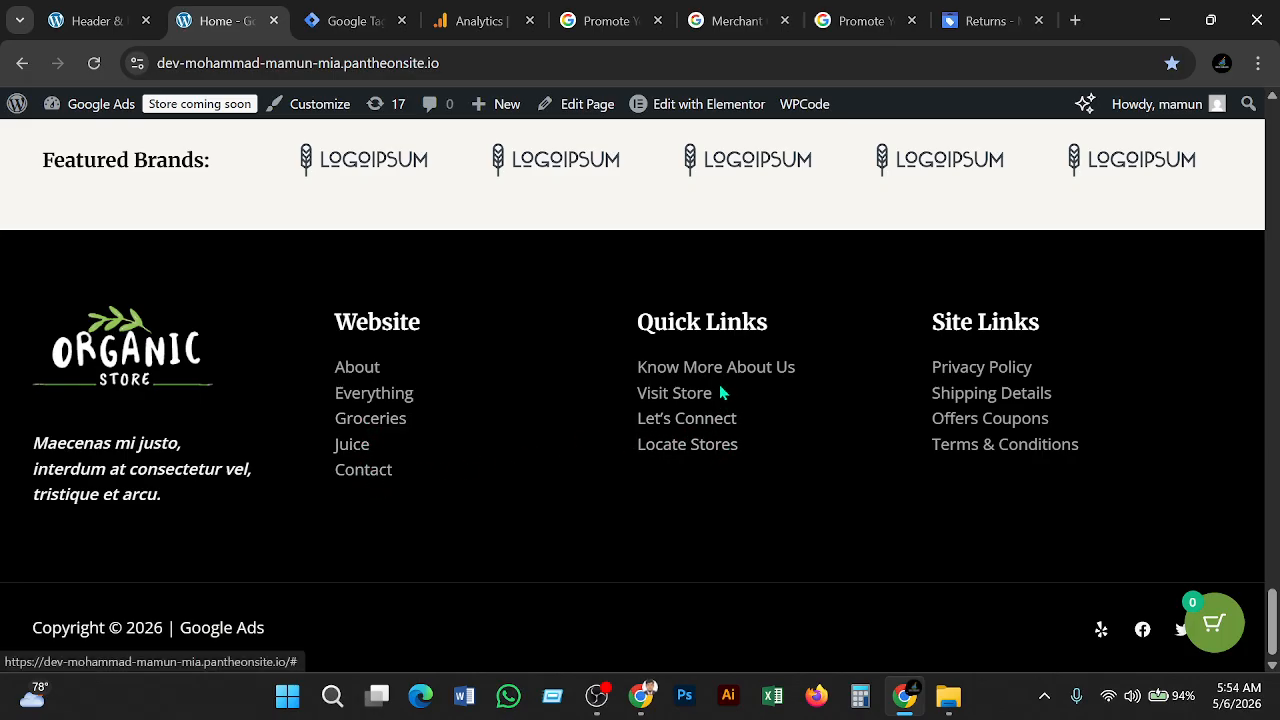
Open the footer's Privacy Policy link in a new tab, select its URL, and return to Returns
{"action": "right_click", "coordinate": [1002, 371]}
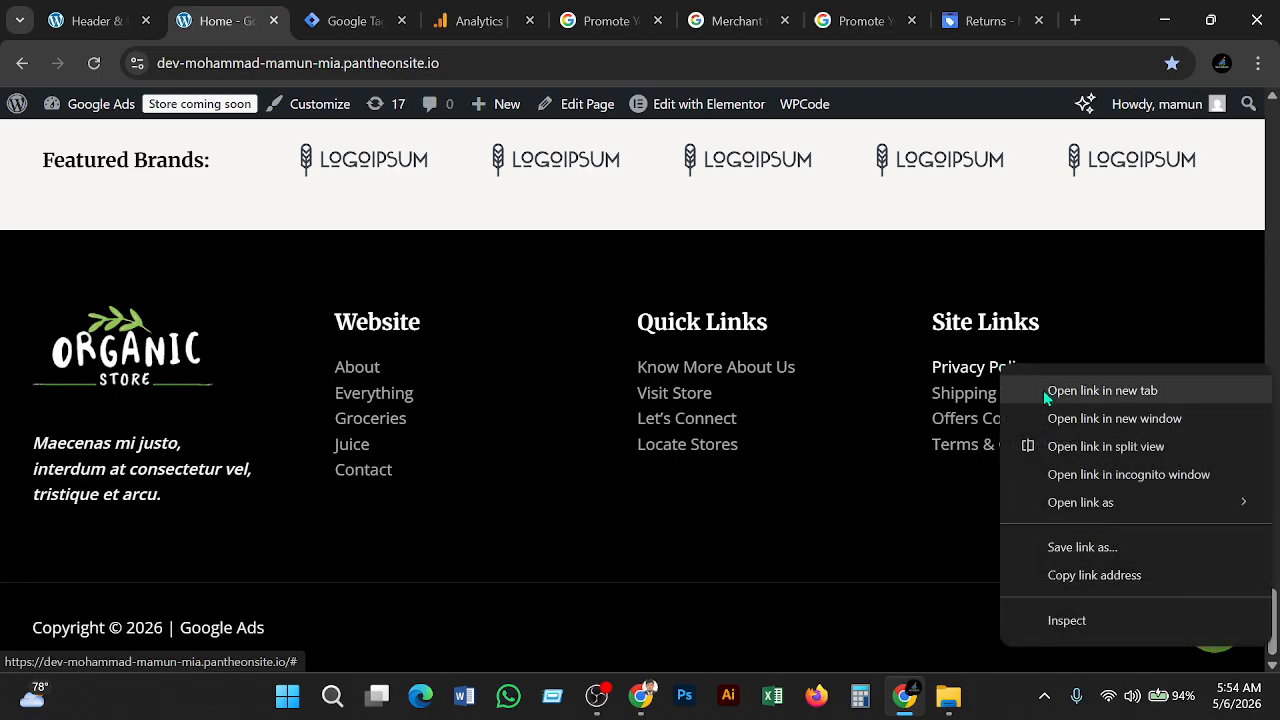
{"action": "left_click", "coordinate": [1043, 390]}
{"action": "left_click", "coordinate": [315, 20]}
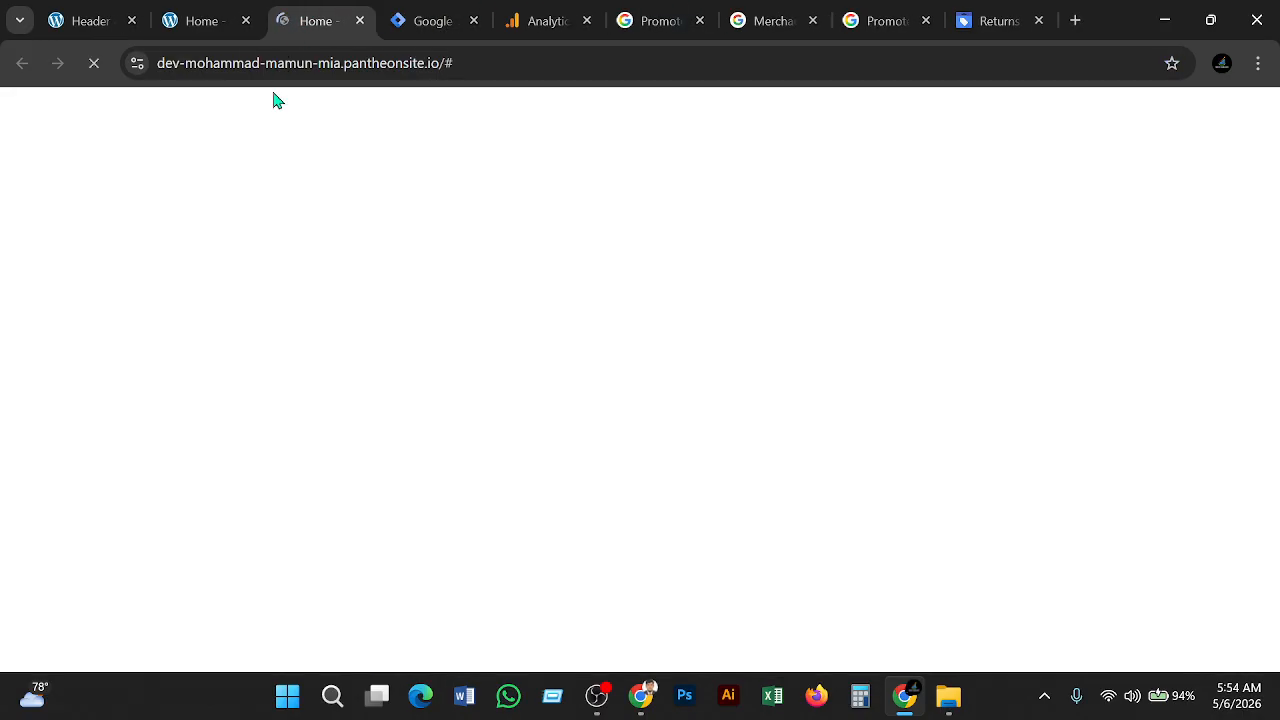
{"action": "left_click", "coordinate": [488, 65]}
{"action": "key", "text": "ctrl+c"}
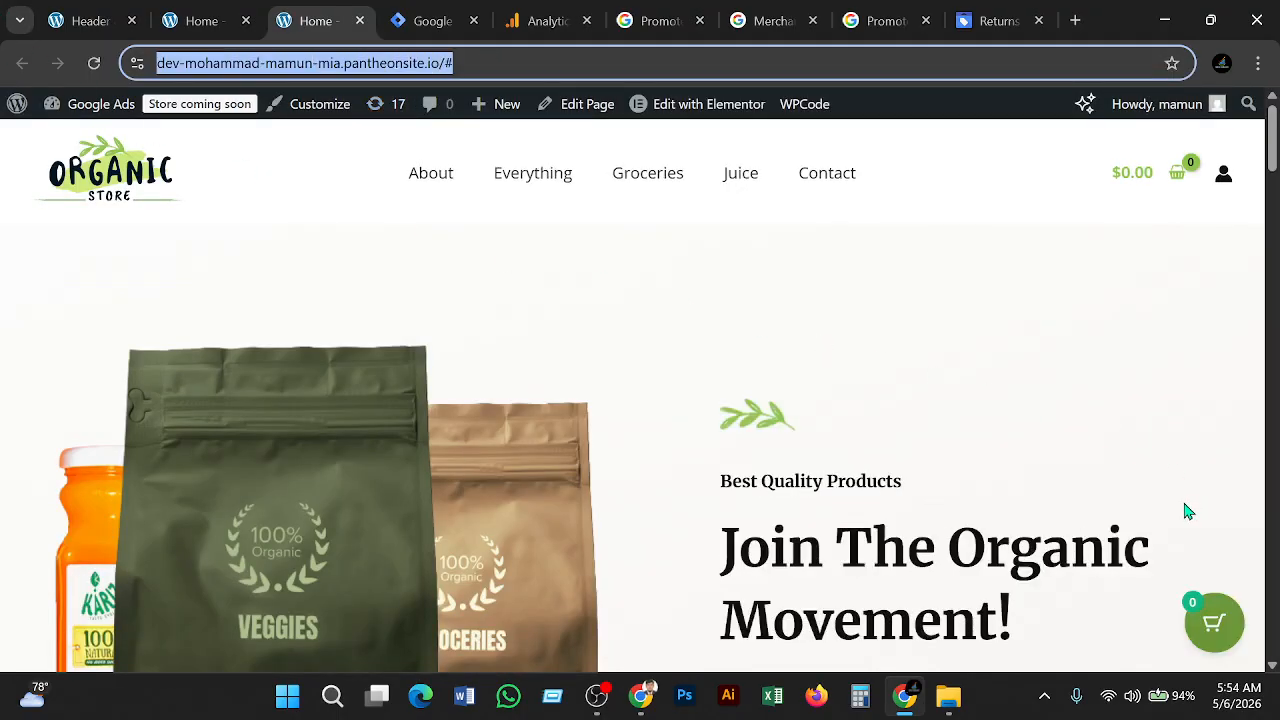
{"action": "scroll", "coordinate": [1166, 522], "scroll_direction": "down", "scroll_amount": 4}
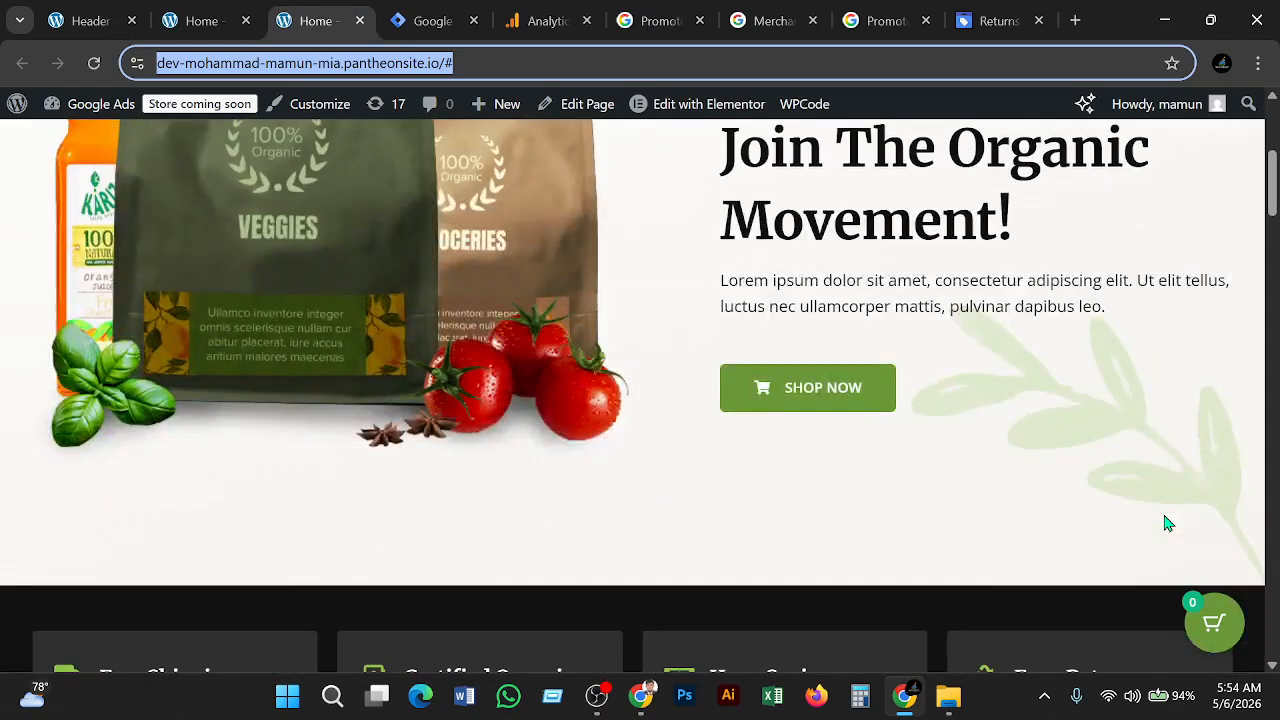
{"action": "scroll", "coordinate": [1166, 522], "scroll_direction": "up", "scroll_amount": 4}
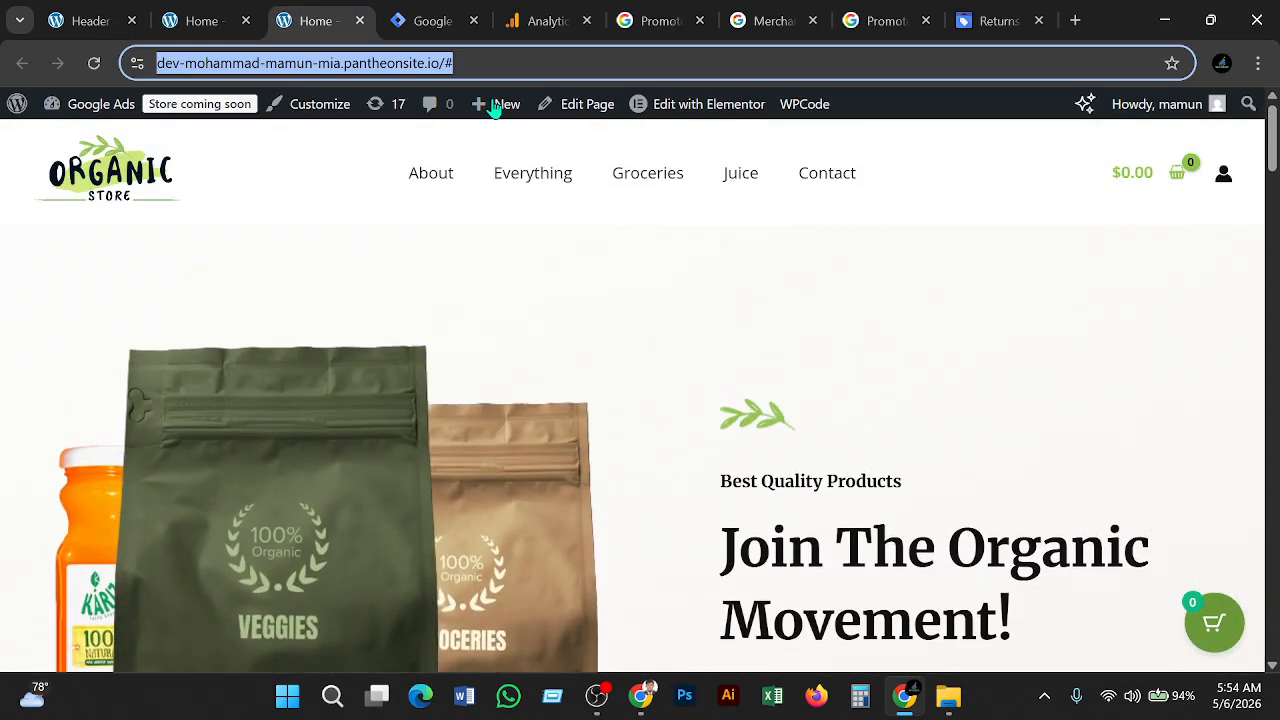
{"action": "left_click", "coordinate": [979, 24]}
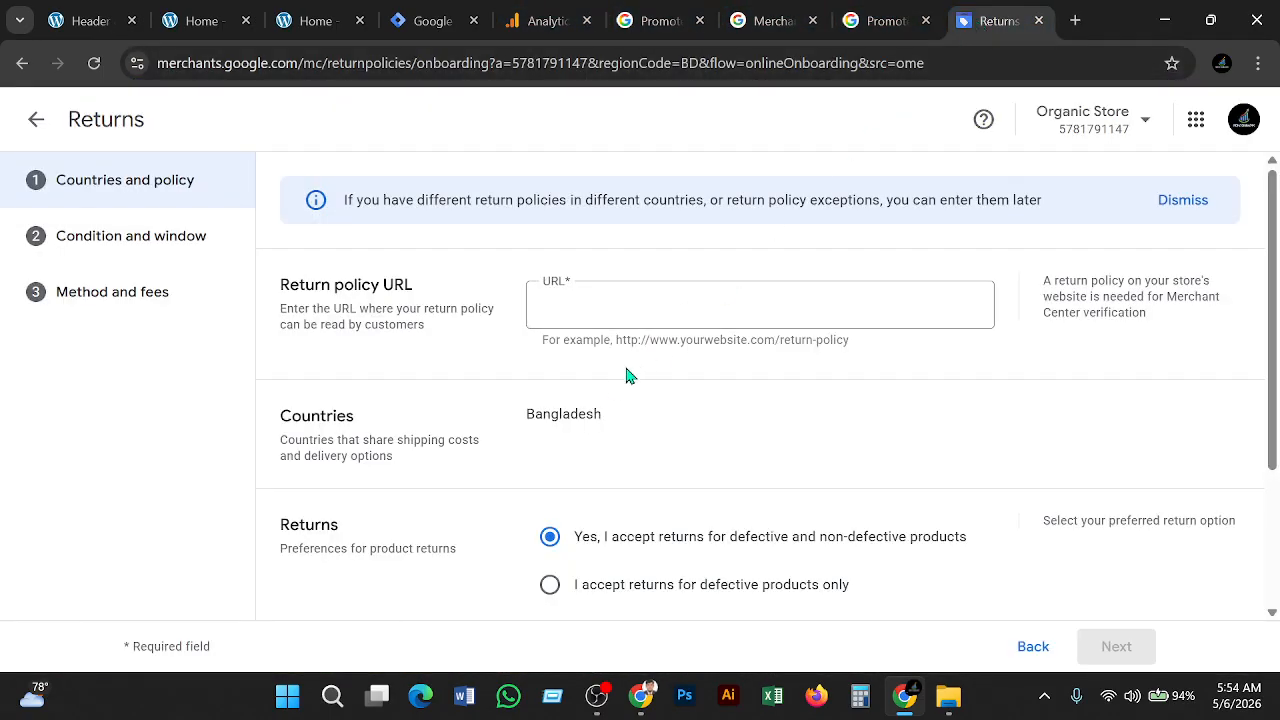
Paste the copied store address into the Return policy URL field
{"action": "left_click", "coordinate": [589, 305]}
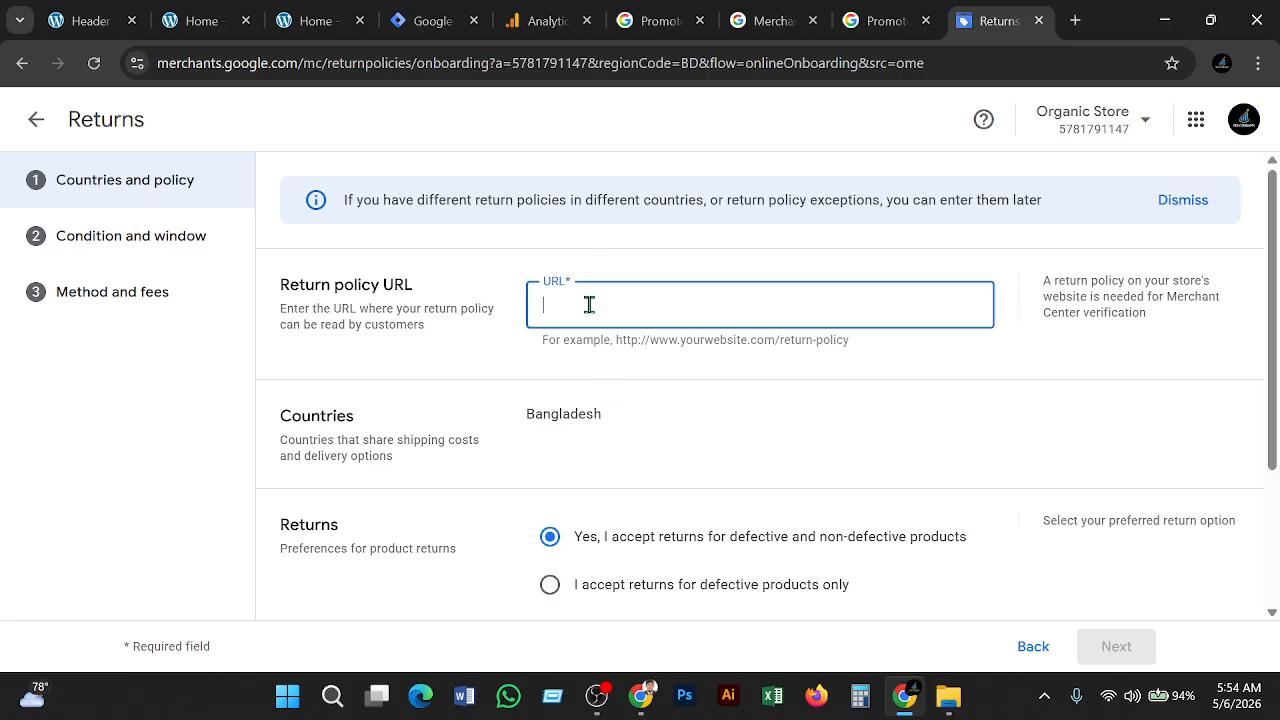
{"action": "key", "text": "ctrl+v"}
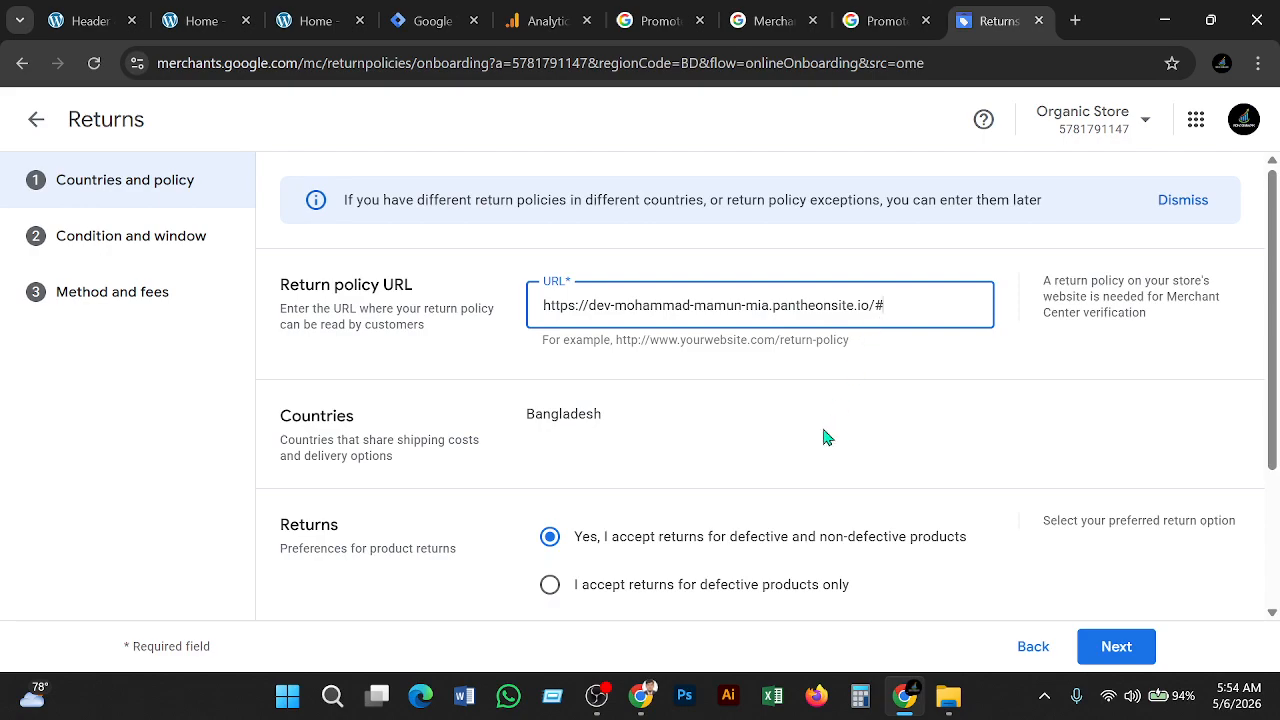
{"action": "left_click", "coordinate": [817, 451]}
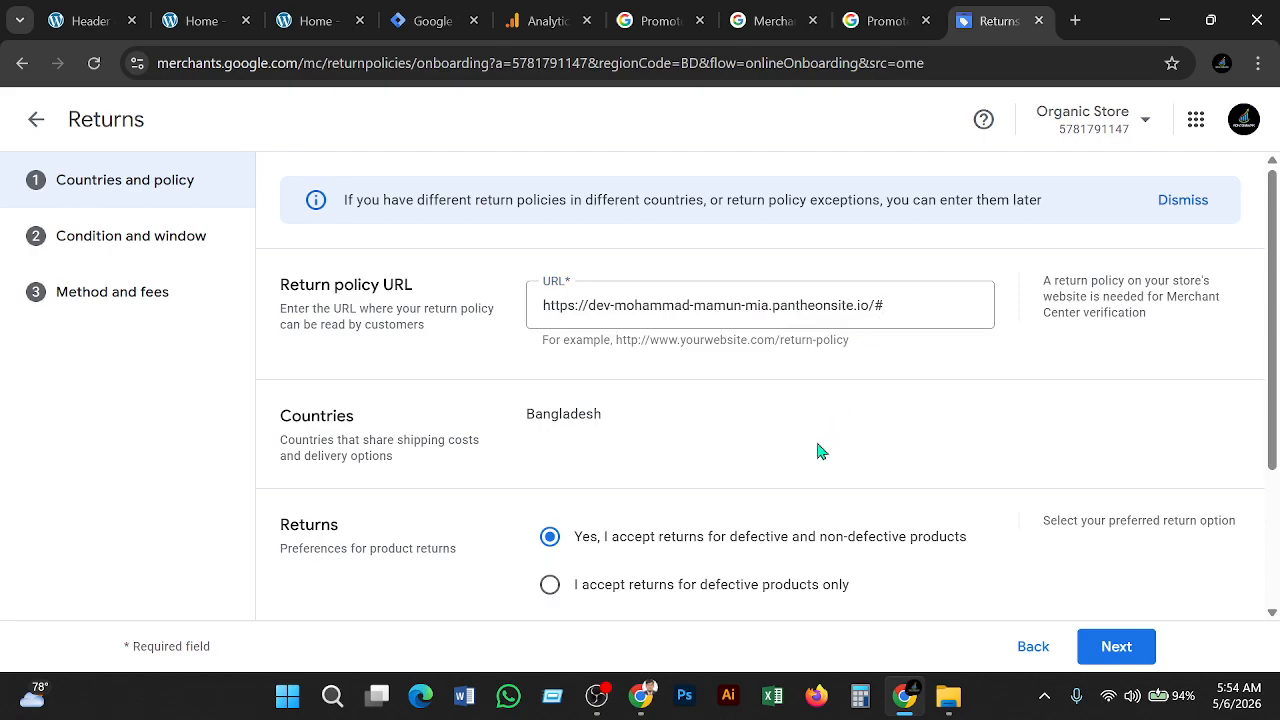
{"action": "scroll", "coordinate": [817, 451], "scroll_direction": "down", "scroll_amount": 1}
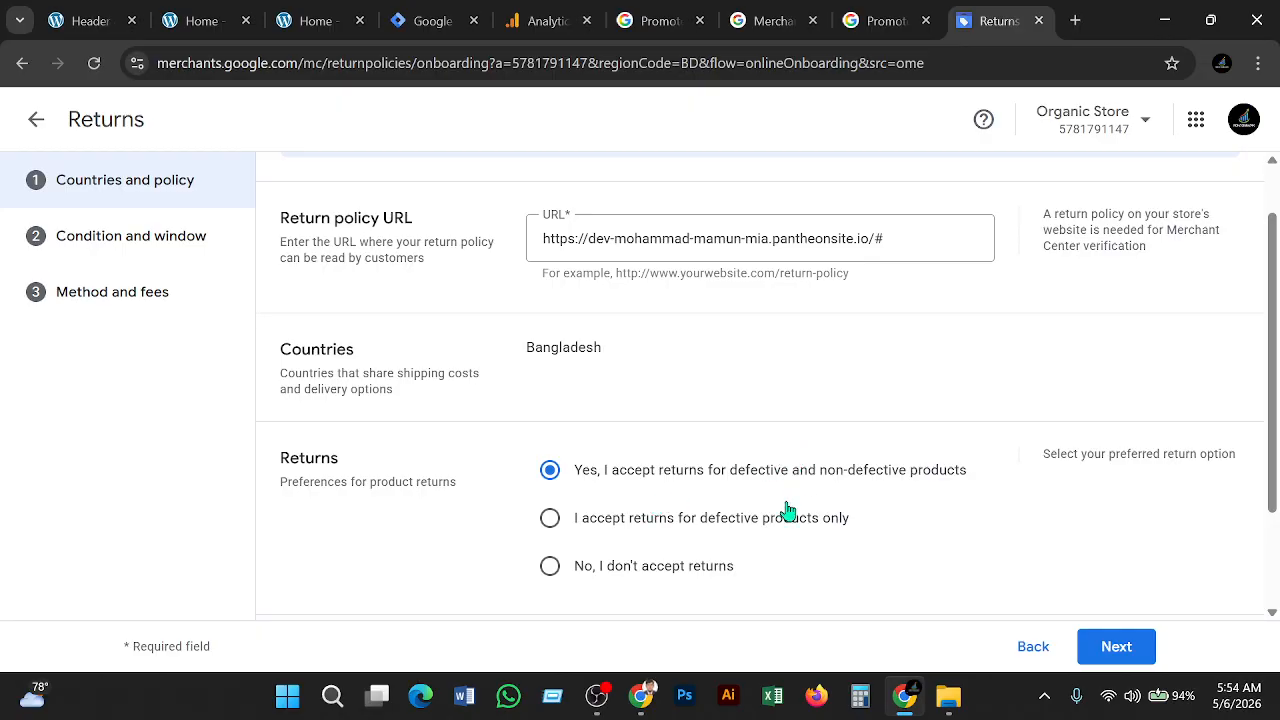
Close the extra store homepage tab and return to the store footer page
{"action": "left_click", "coordinate": [310, 28]}
{"action": "left_click", "coordinate": [92, 20]}
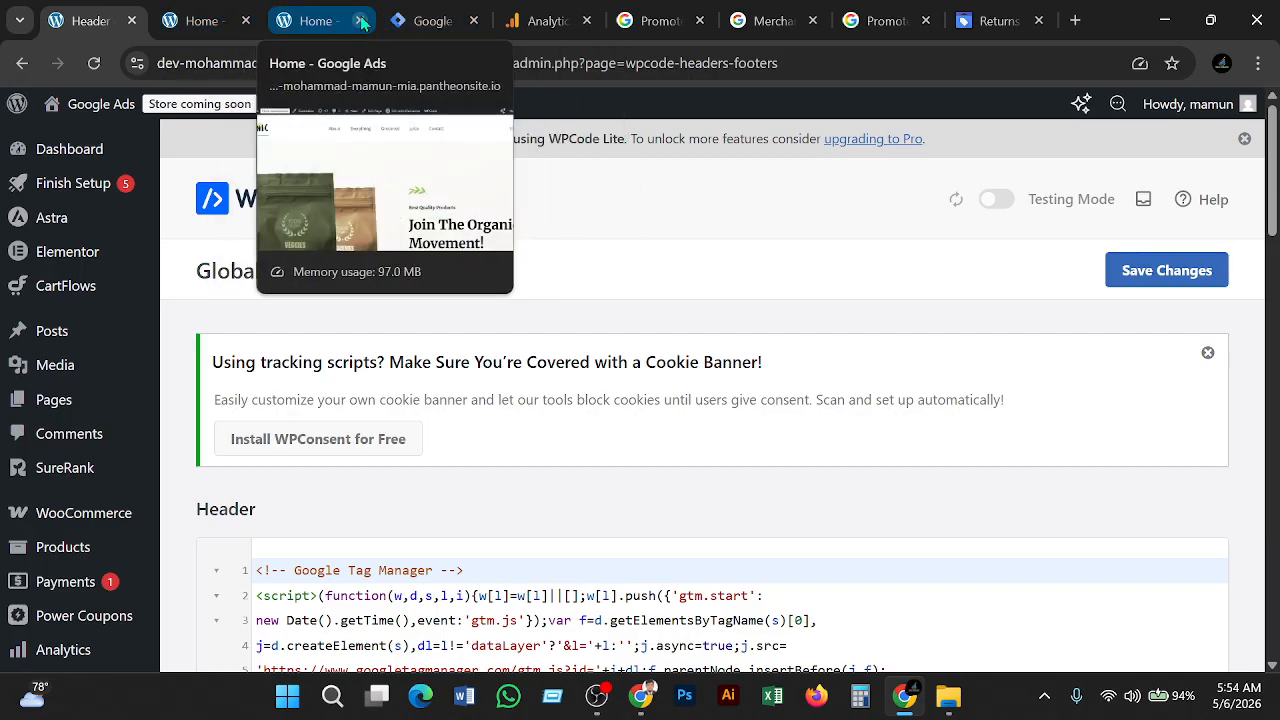
{"action": "left_click", "coordinate": [359, 20]}
{"action": "left_click", "coordinate": [205, 20]}
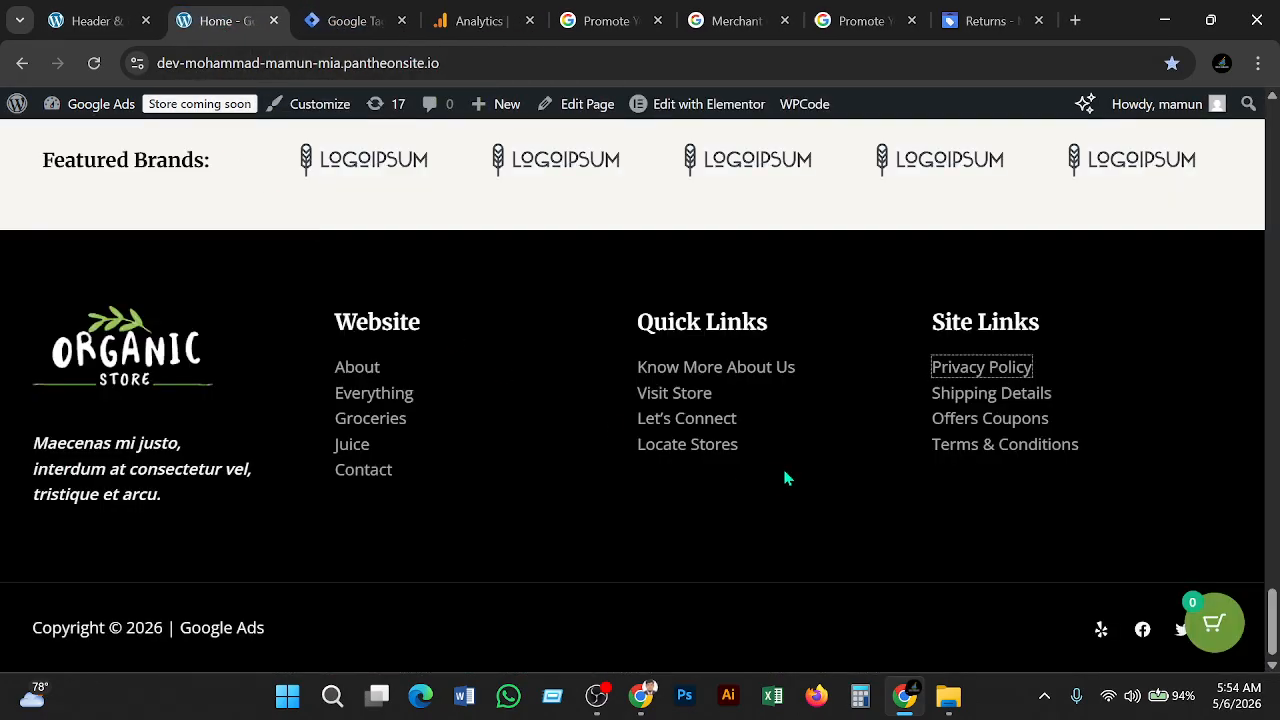
Open the footer's Shipping Details link in a new tab and select its full URL
{"action": "right_click", "coordinate": [996, 406]}
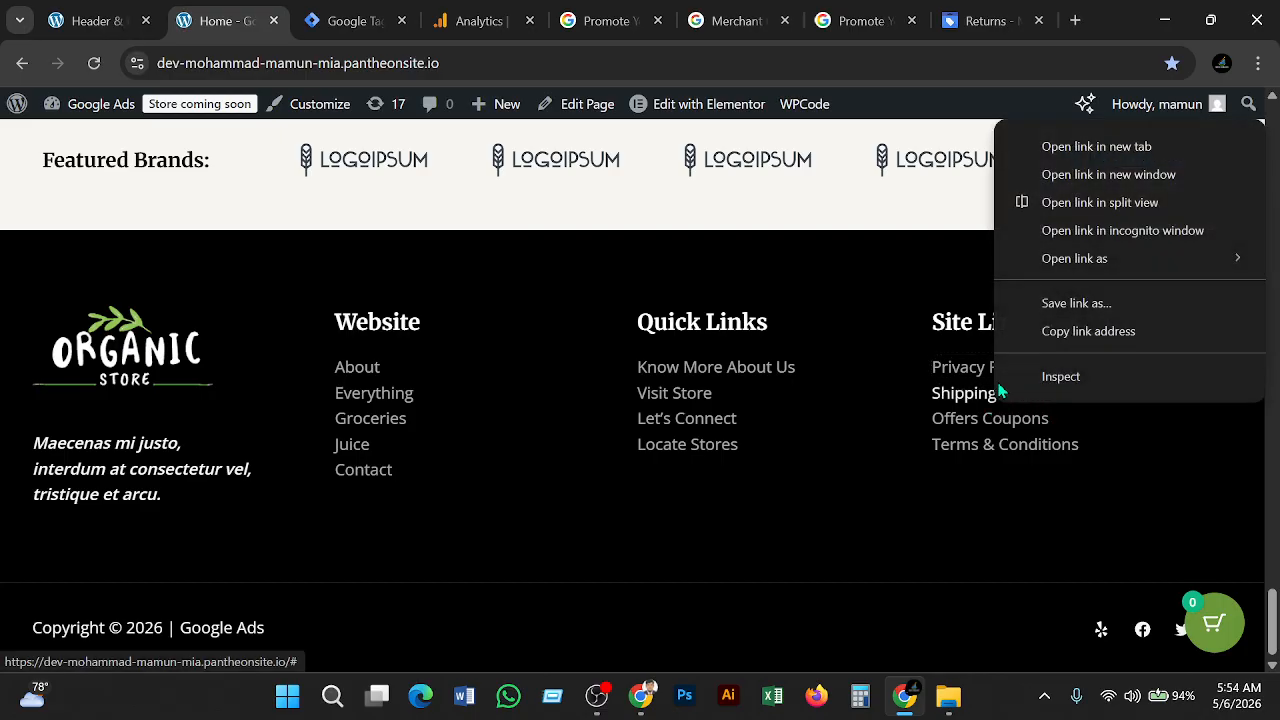
{"action": "left_click", "coordinate": [1067, 147]}
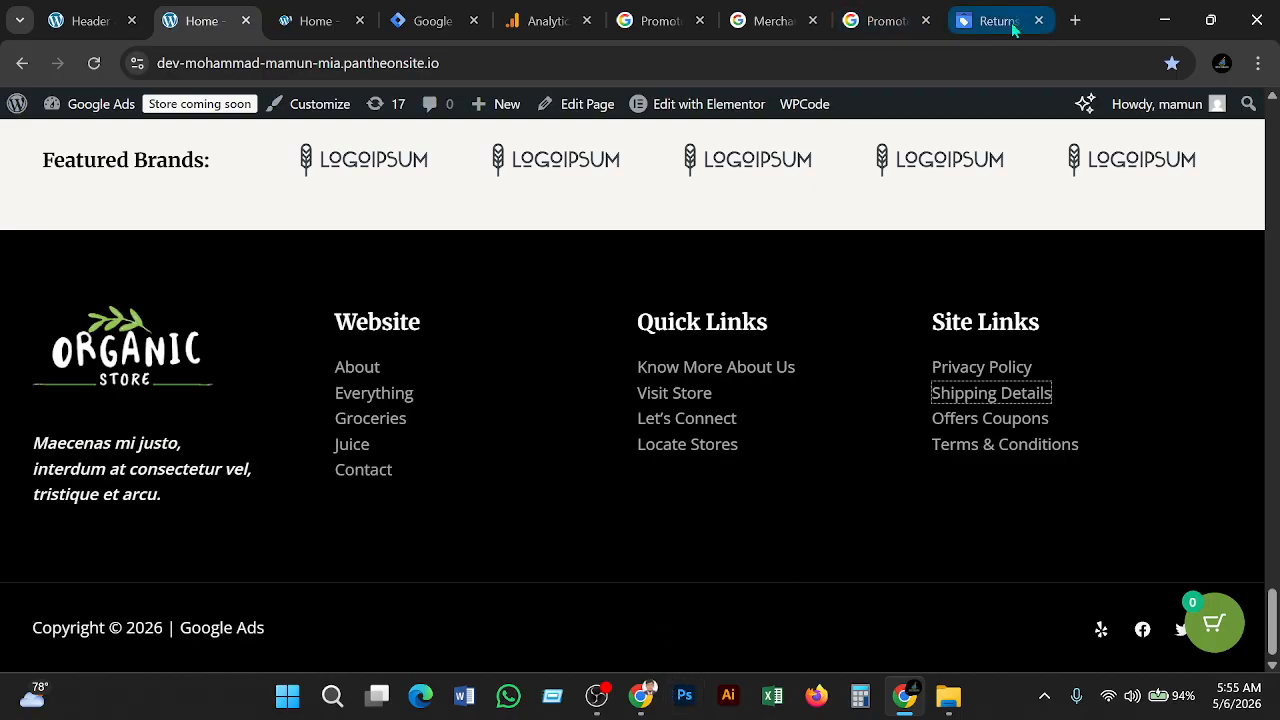
{"action": "left_click", "coordinate": [309, 25]}
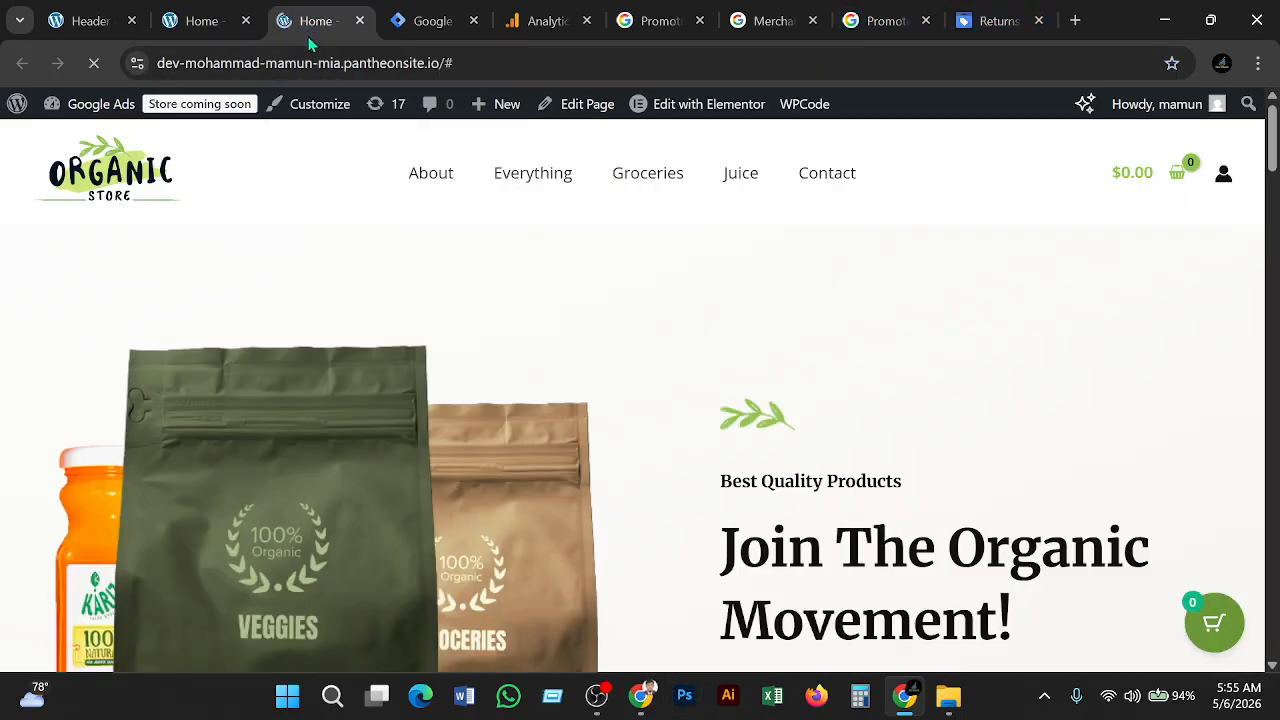
{"action": "left_click", "coordinate": [480, 72]}
{"action": "left_click_drag", "start_coordinate": [481, 74], "coordinate": [2, 75]}
{"action": "key", "text": "ctrl+c"}
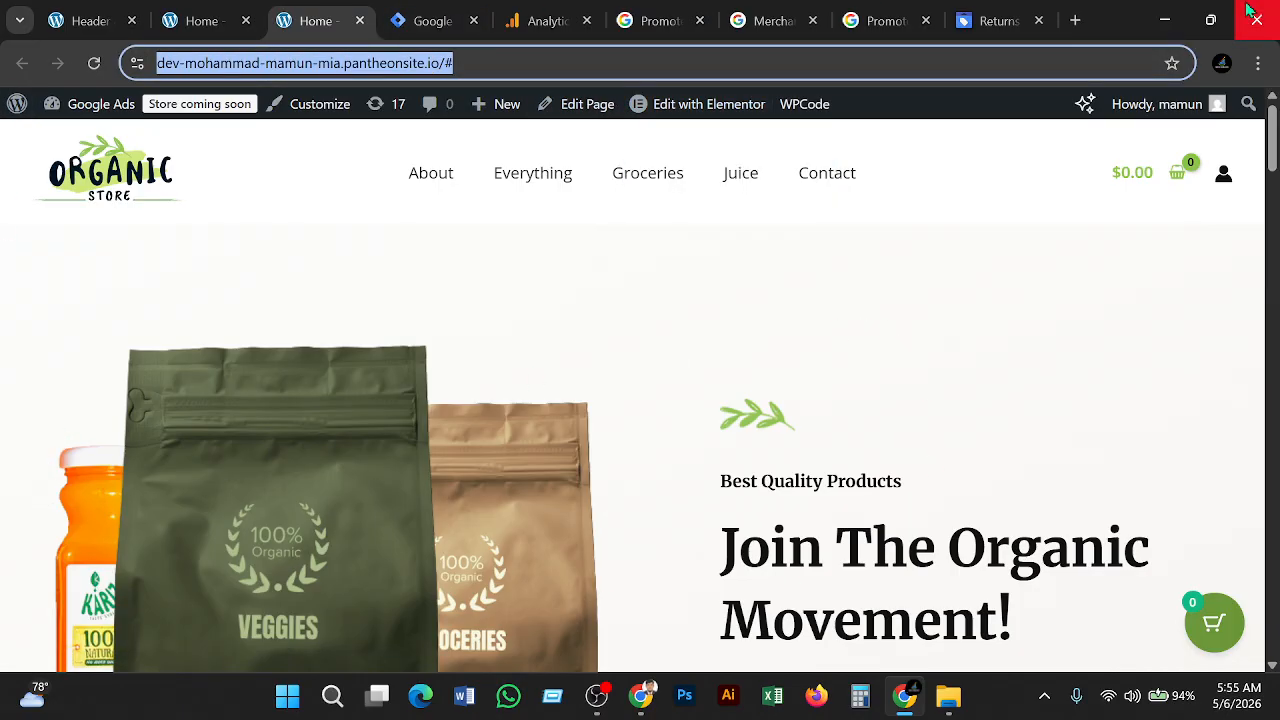
Replace the return policy URL with the copied address, accept returns and exchanges, and go Next
{"action": "left_click", "coordinate": [1012, 24]}
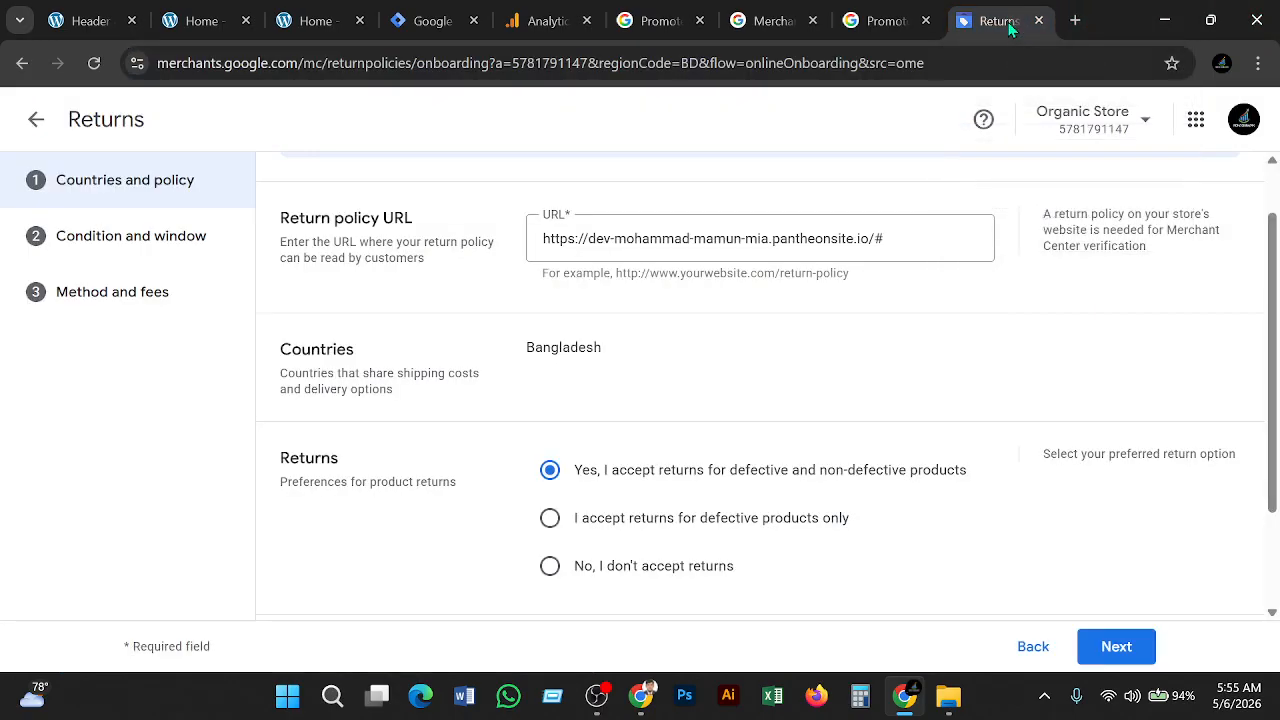
{"action": "triple_click", "coordinate": [904, 243]}
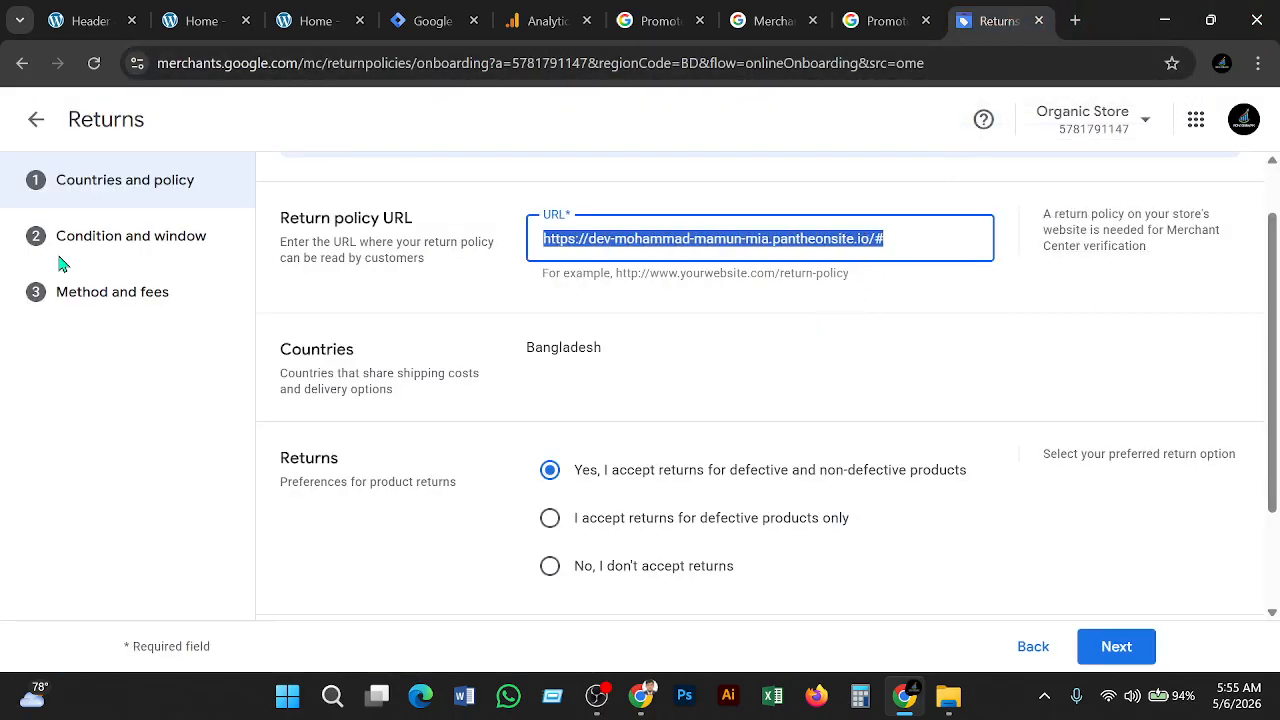
{"action": "key", "text": "ctrl+v"}
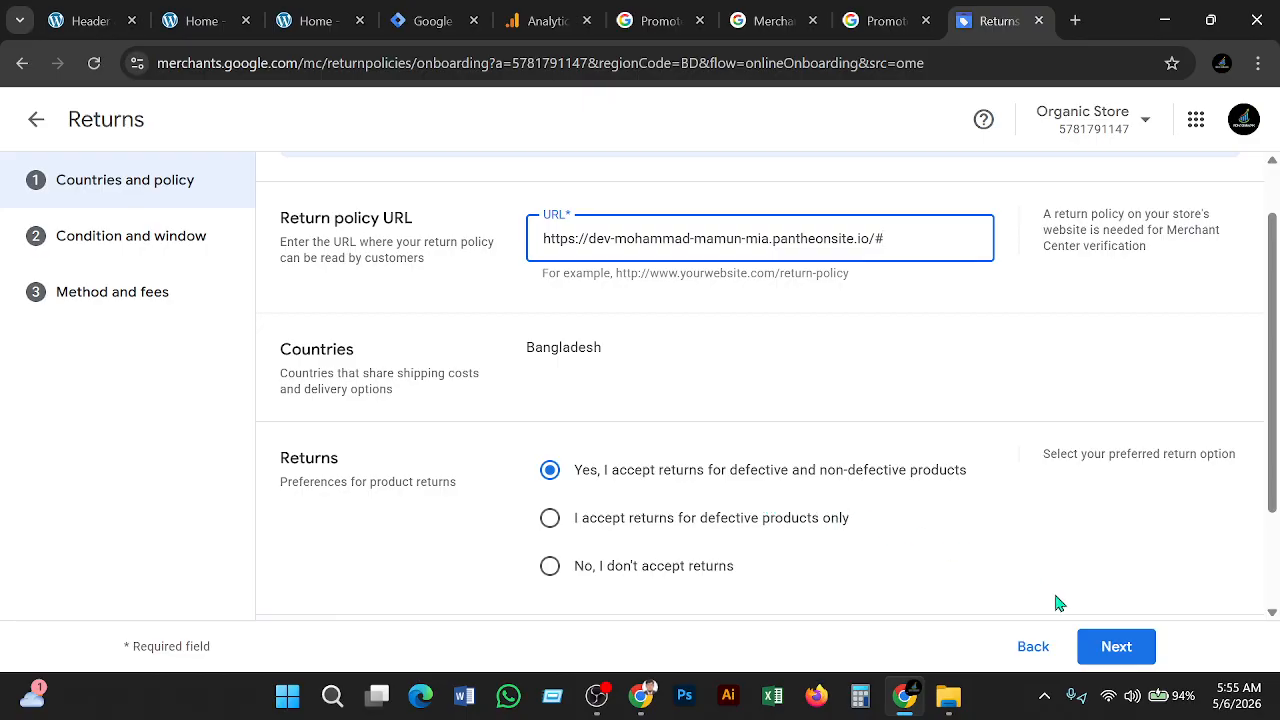
{"action": "scroll", "coordinate": [1062, 602], "scroll_direction": "down", "scroll_amount": 2}
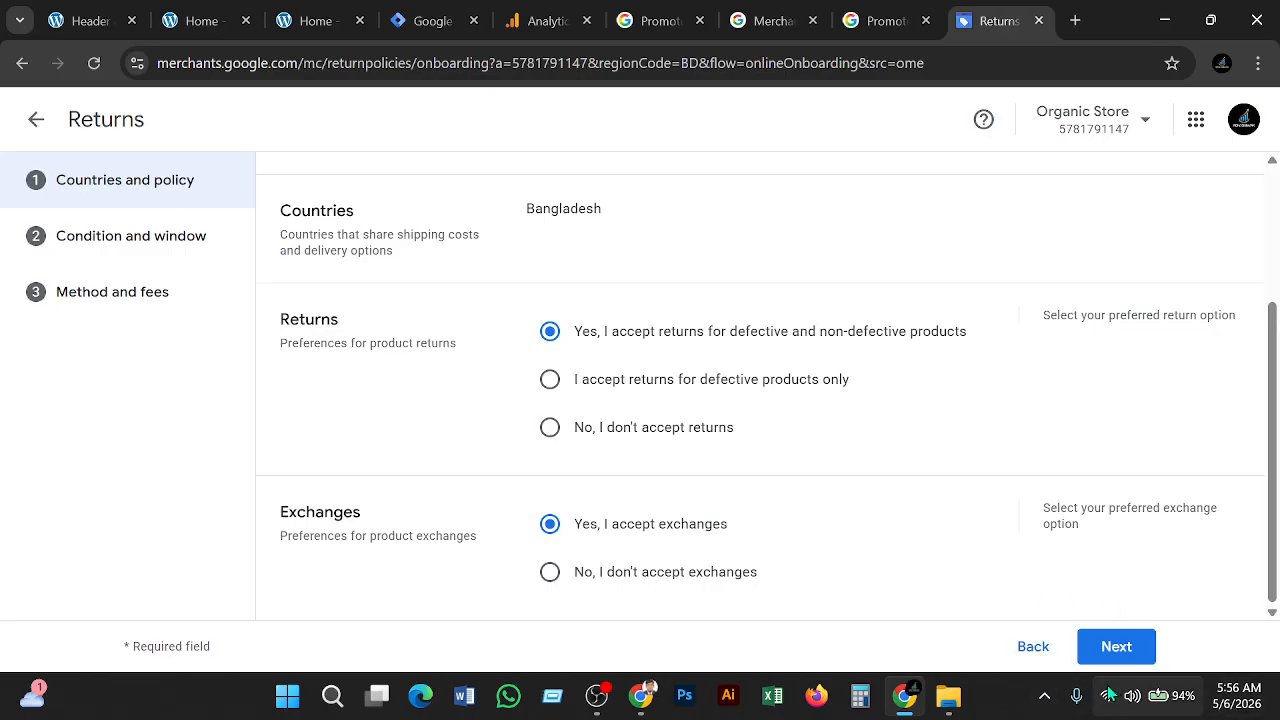
{"action": "left_click", "coordinate": [1150, 645]}
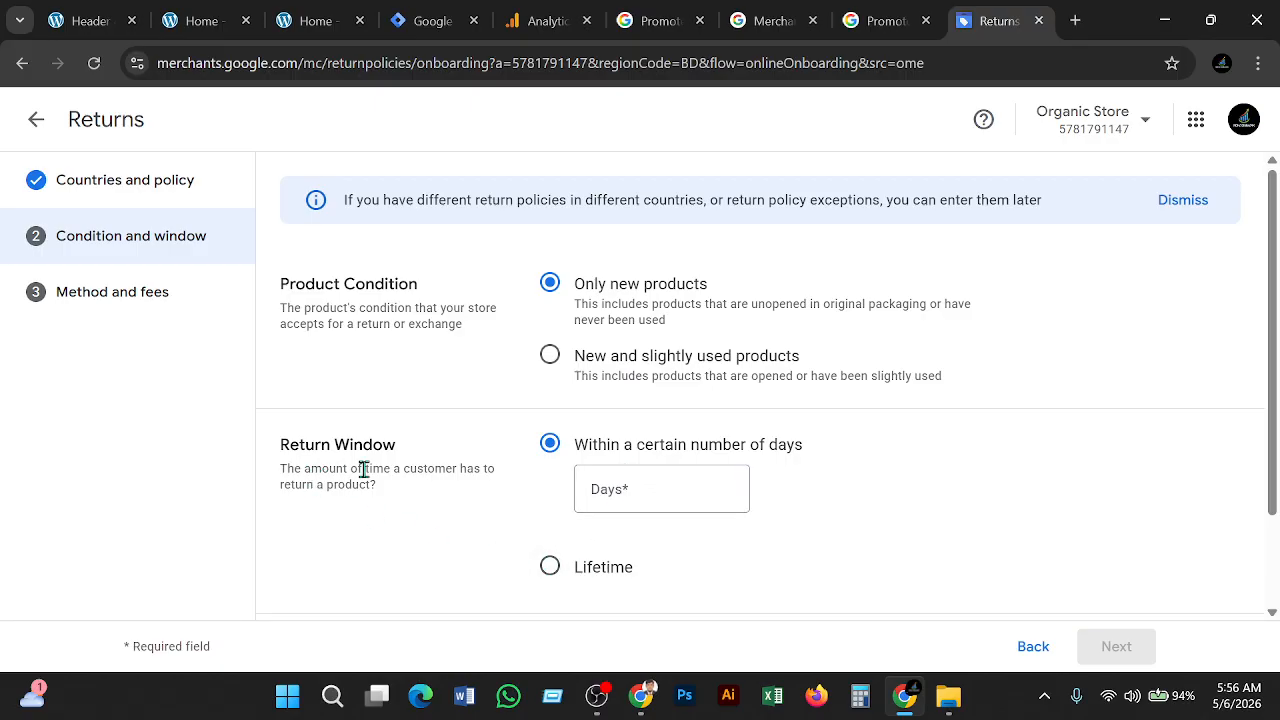
Enter a 2-day return window for new products
{"action": "left_click", "coordinate": [643, 487]}
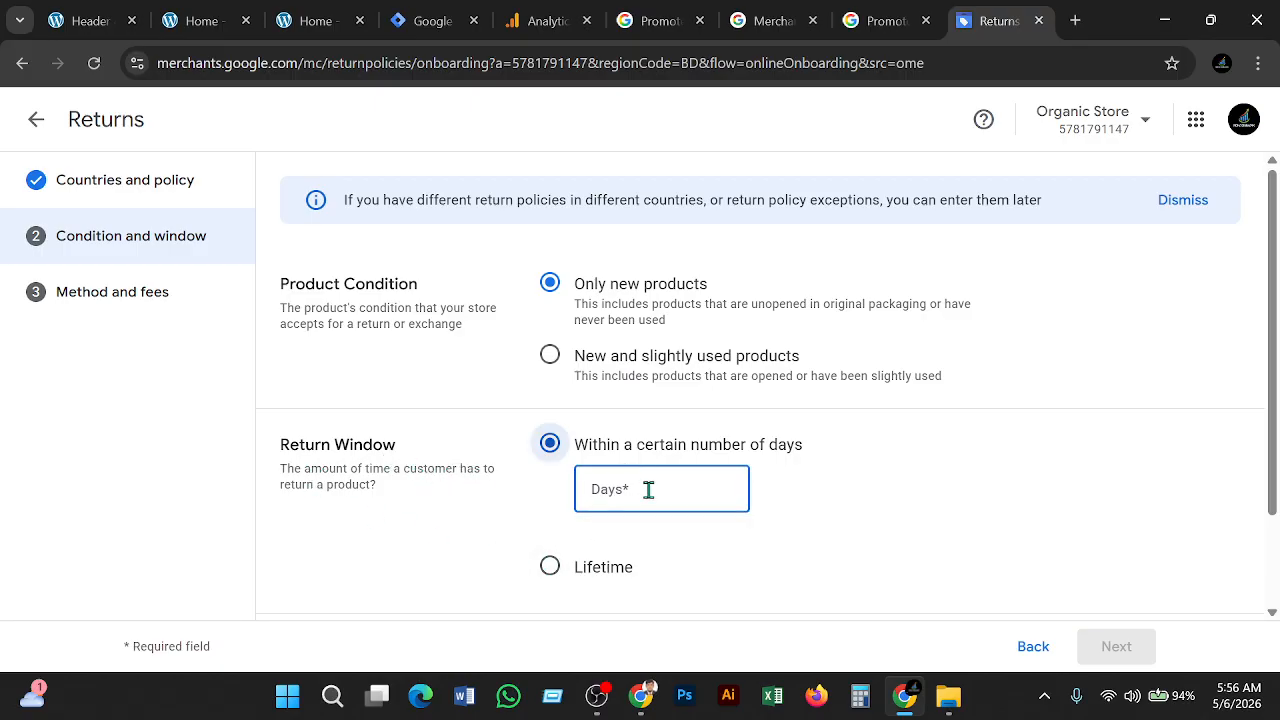
{"action": "type", "text": "2"}
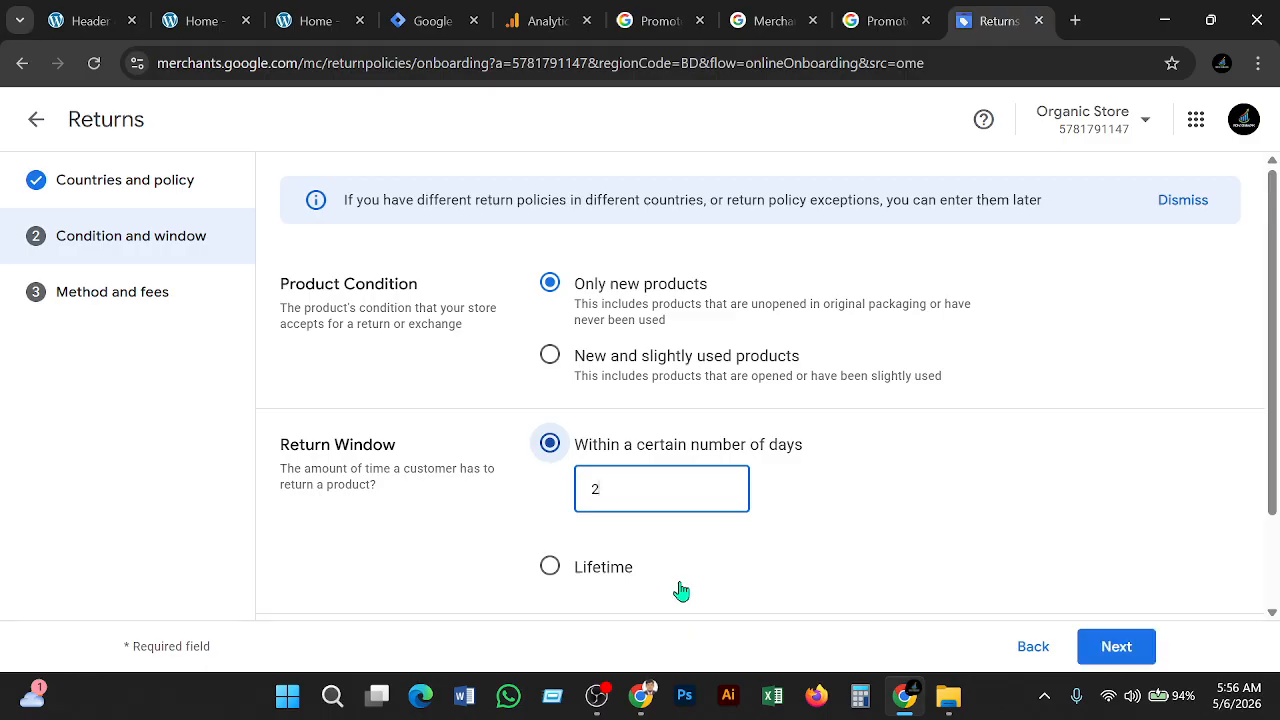
{"action": "scroll", "coordinate": [863, 527], "scroll_direction": "down", "scroll_amount": 2}
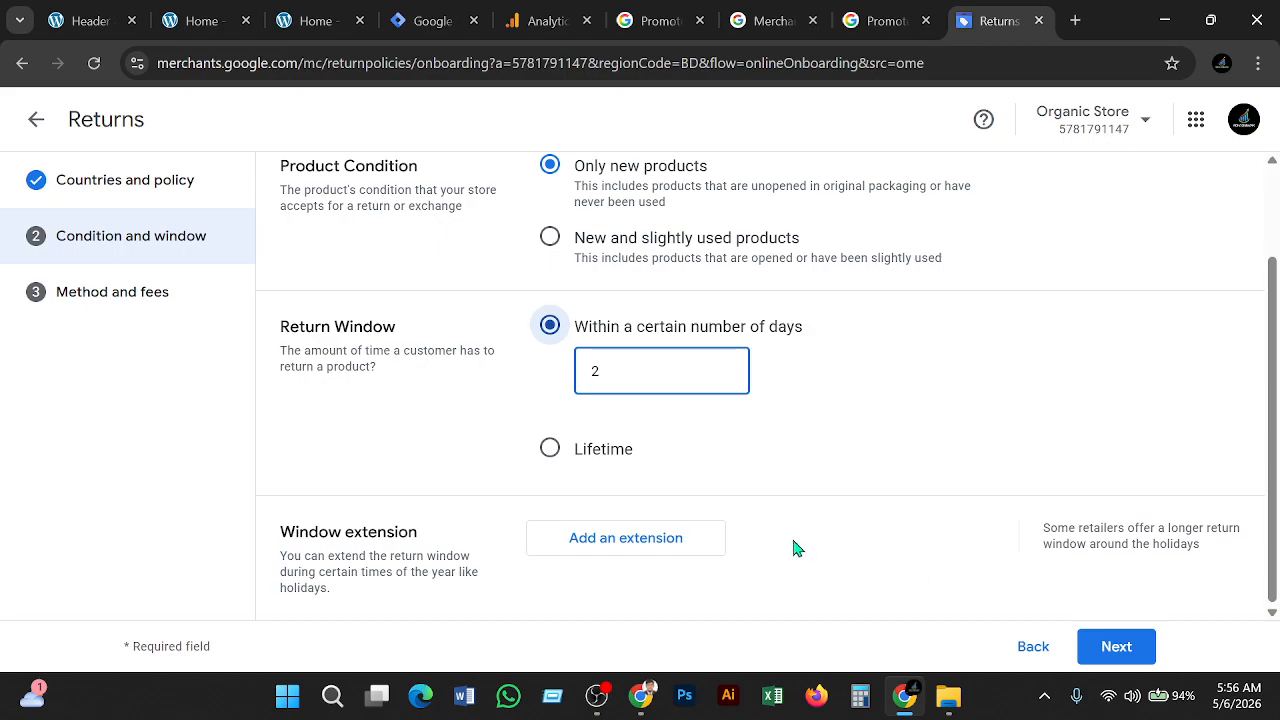
Start a holiday return window extension, cancel it, and advance to Method and fees
{"action": "left_click", "coordinate": [652, 558]}
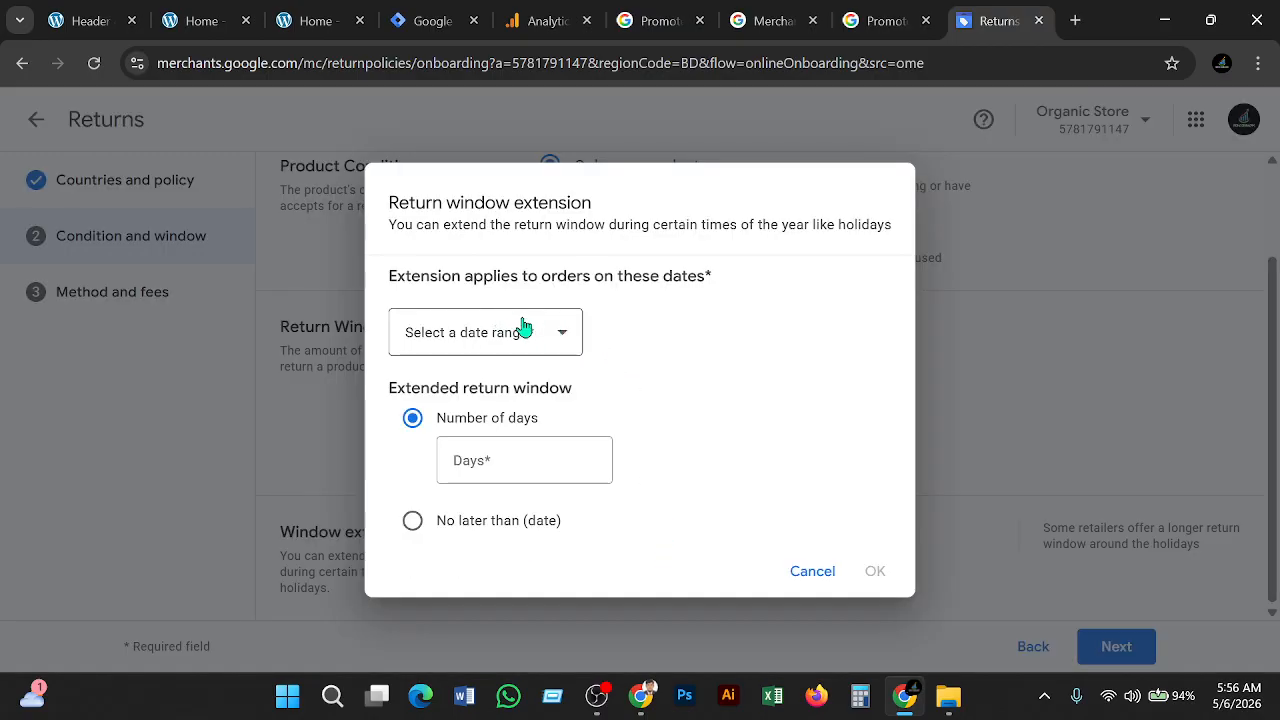
{"action": "left_click", "coordinate": [558, 343]}
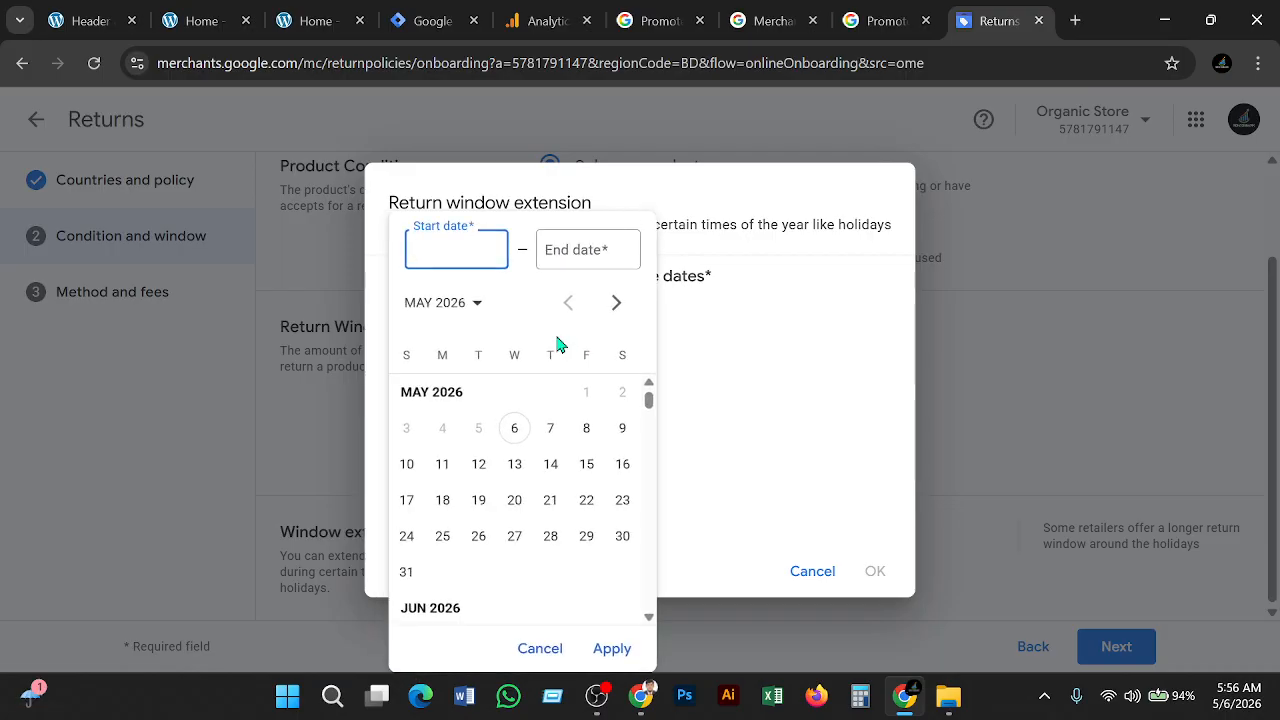
{"action": "left_click", "coordinate": [970, 387]}
{"action": "left_click", "coordinate": [969, 385]}
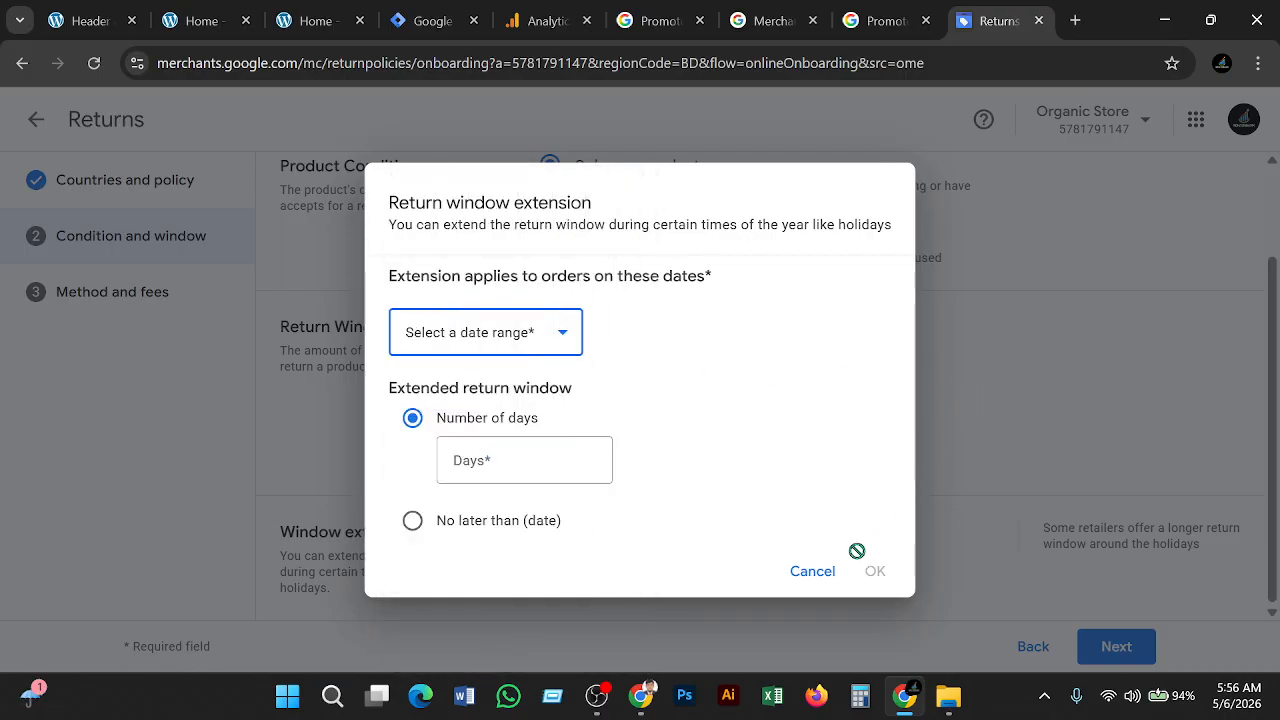
{"action": "left_click", "coordinate": [811, 571]}
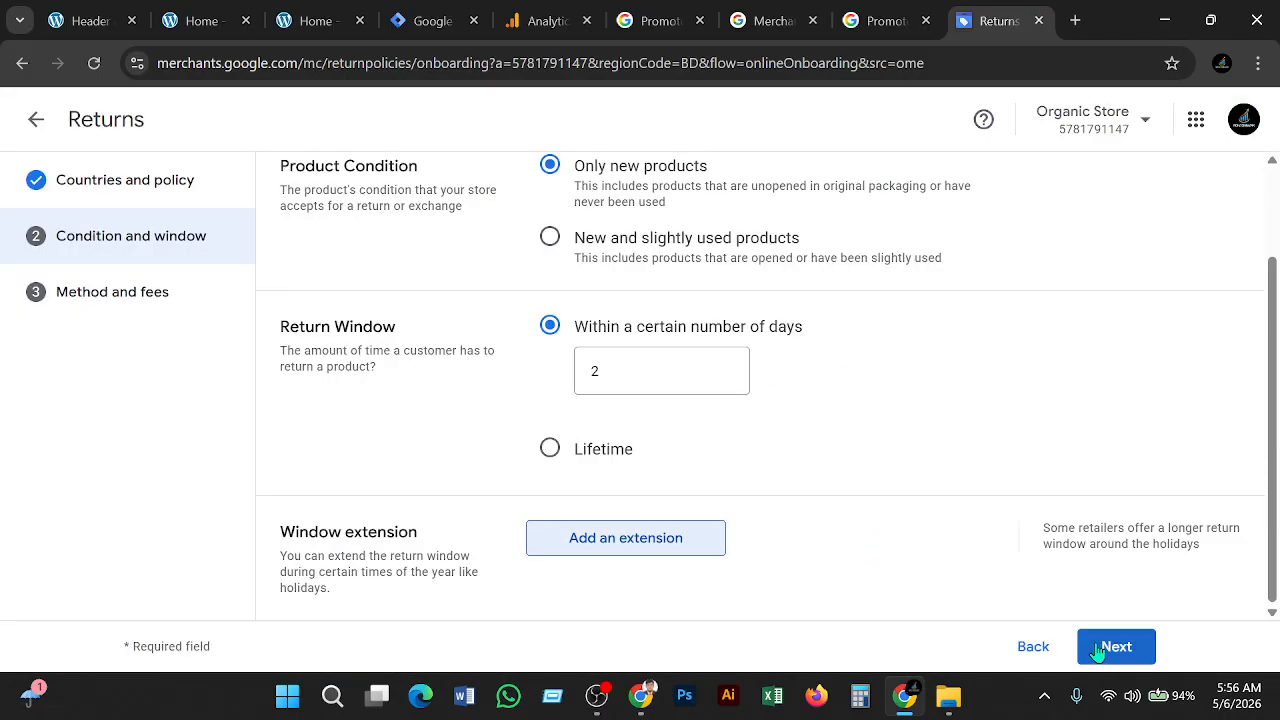
{"action": "left_click", "coordinate": [1113, 647]}
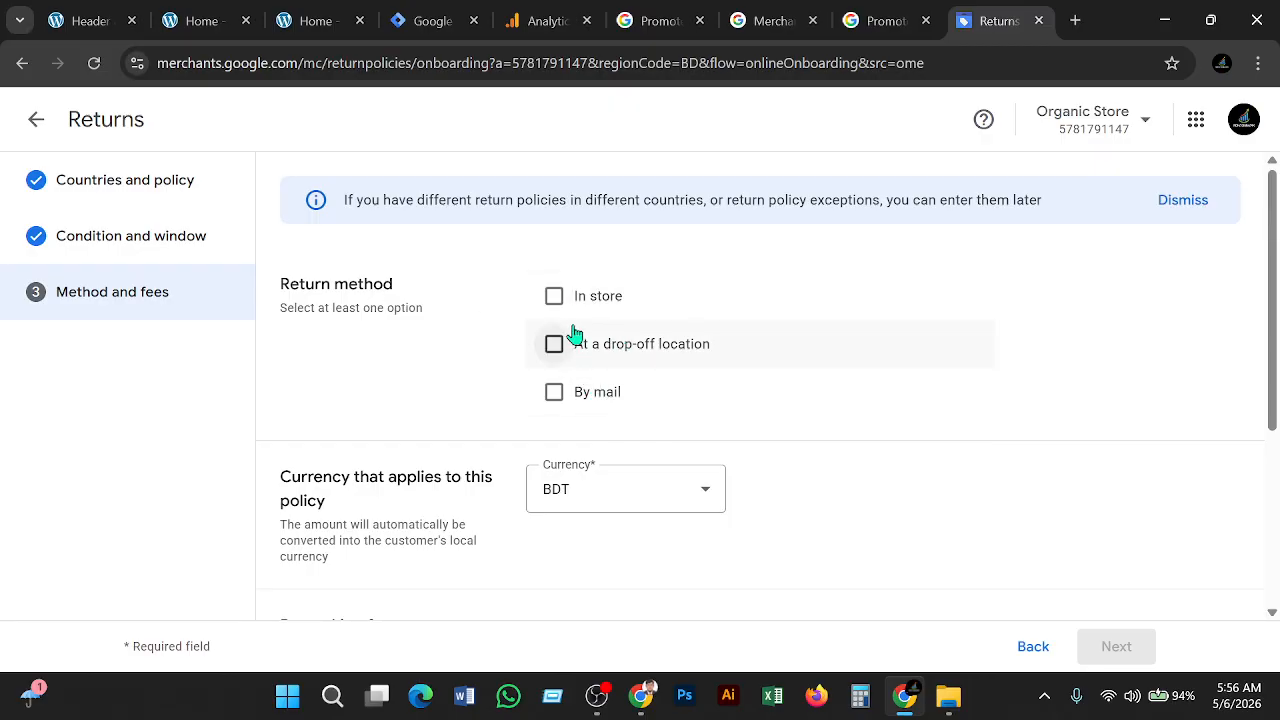
Allow in-store returns, confirm the policy summary matches the website, and save it
{"action": "left_click", "coordinate": [555, 297]}
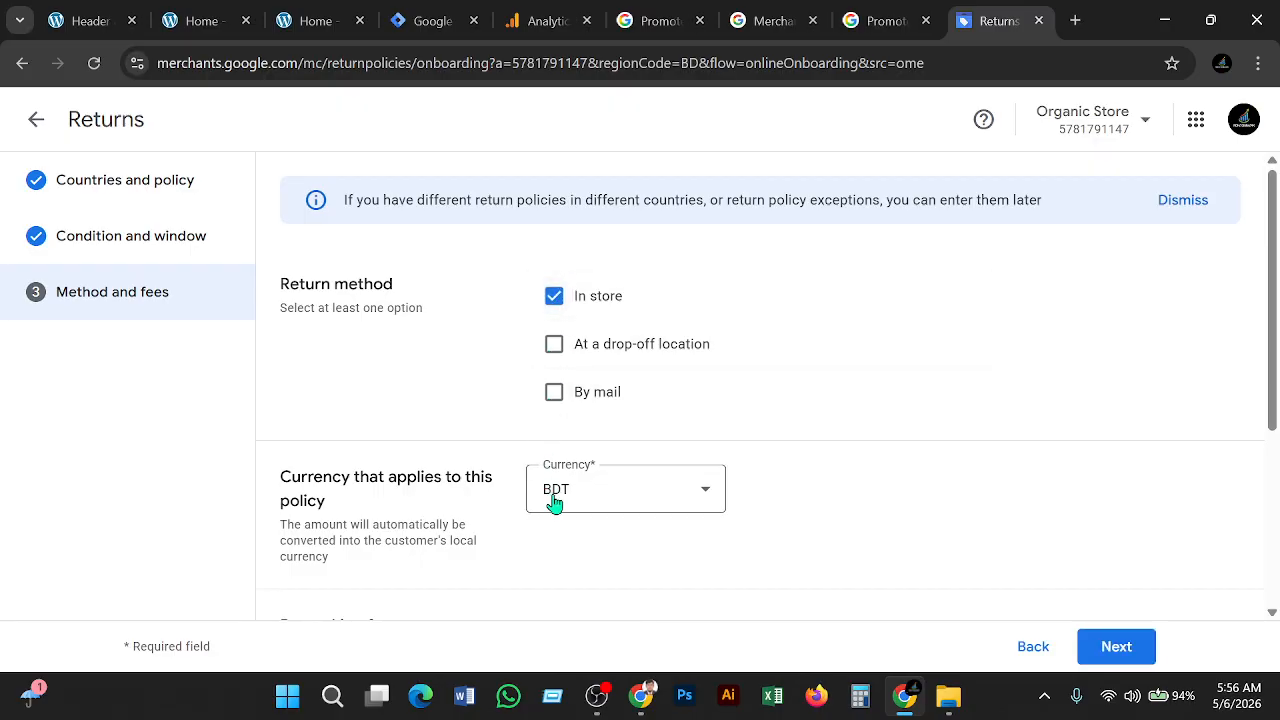
{"action": "left_click", "coordinate": [1128, 646]}
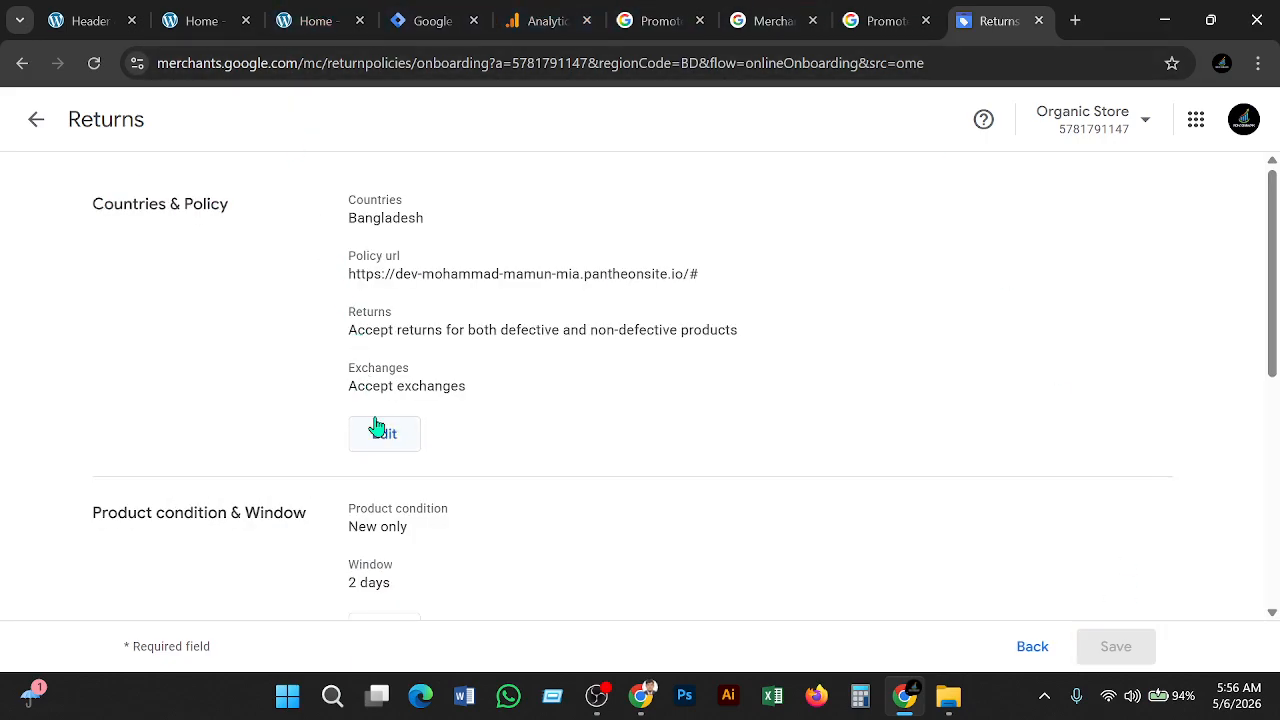
{"action": "scroll", "coordinate": [356, 478], "scroll_direction": "down", "scroll_amount": 4}
{"action": "scroll", "coordinate": [410, 489], "scroll_direction": "down", "scroll_amount": 1}
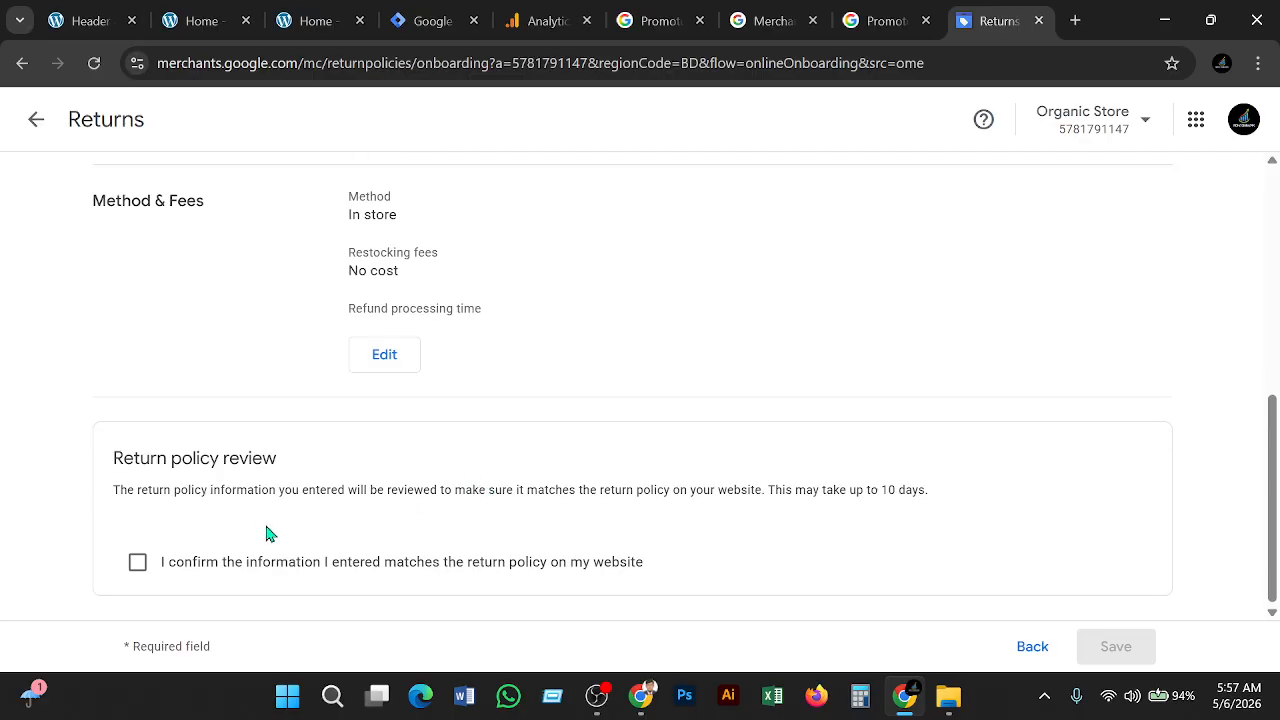
{"action": "left_click", "coordinate": [216, 564]}
{"action": "left_click", "coordinate": [1114, 644]}
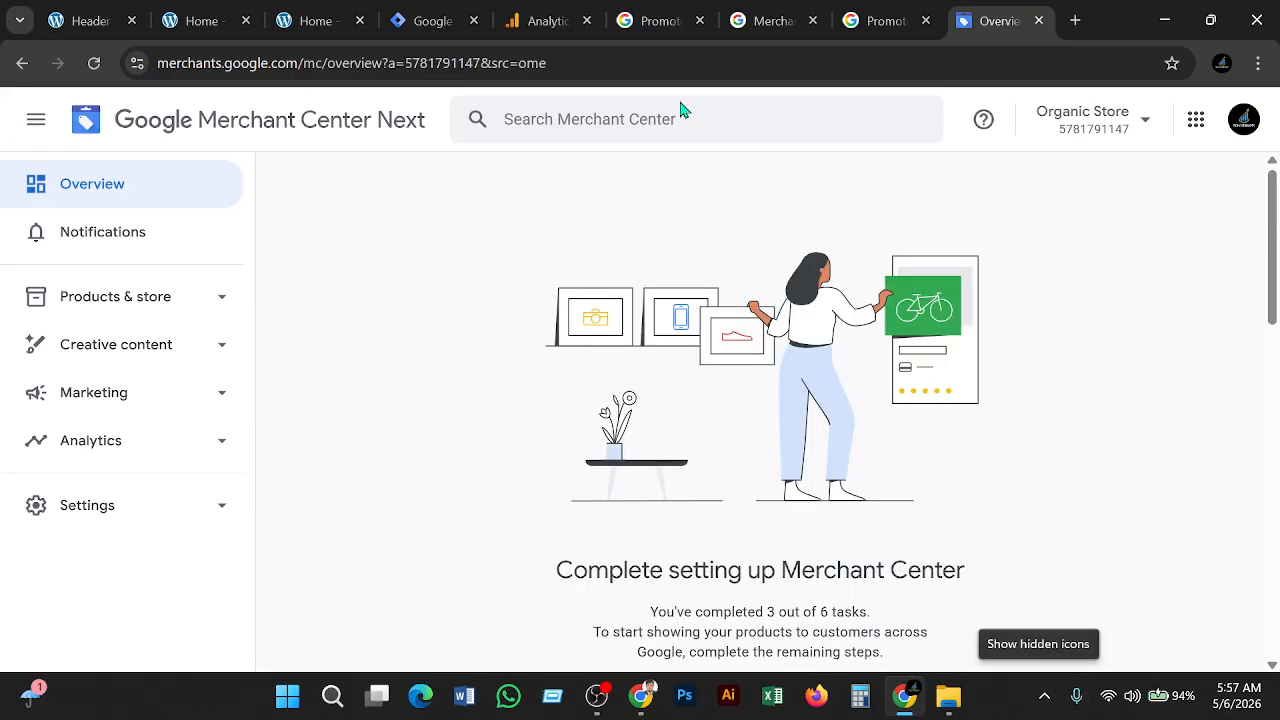
Resume the unfinished setup tasks from the Overview page, reaching the business address step
{"action": "scroll", "coordinate": [694, 277], "scroll_direction": "down", "scroll_amount": 1}
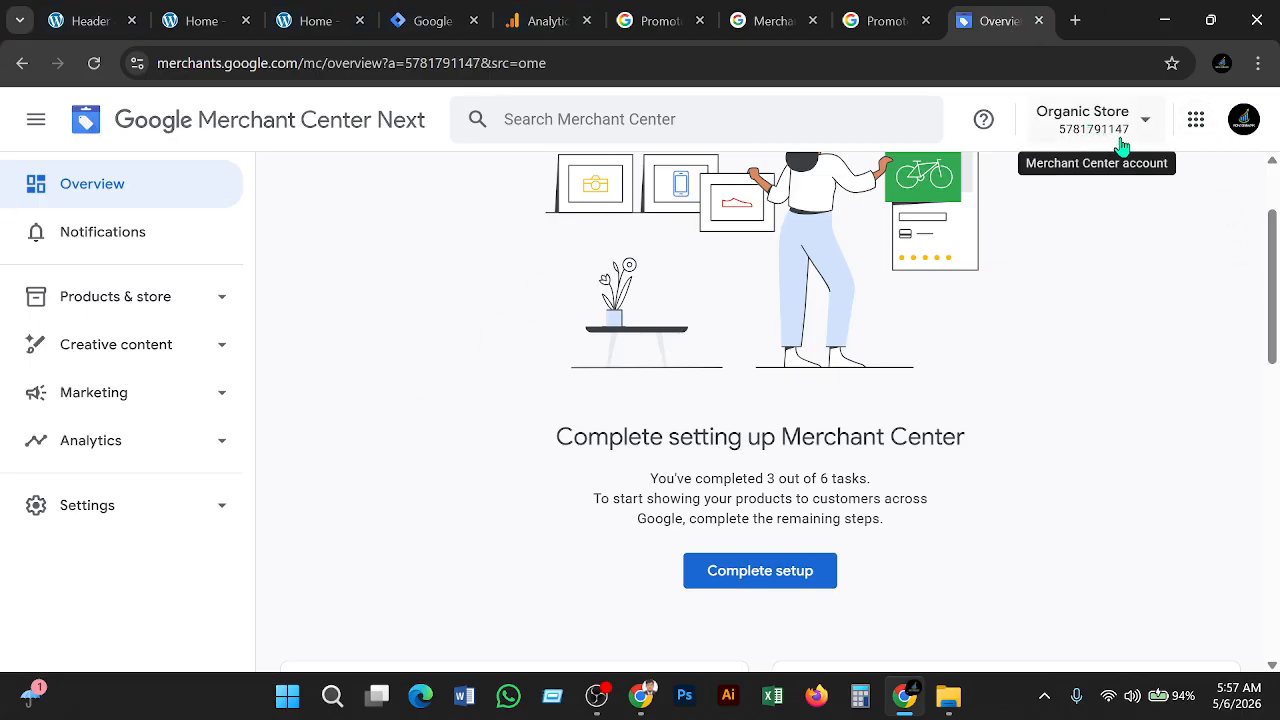
{"action": "left_click", "coordinate": [788, 588]}
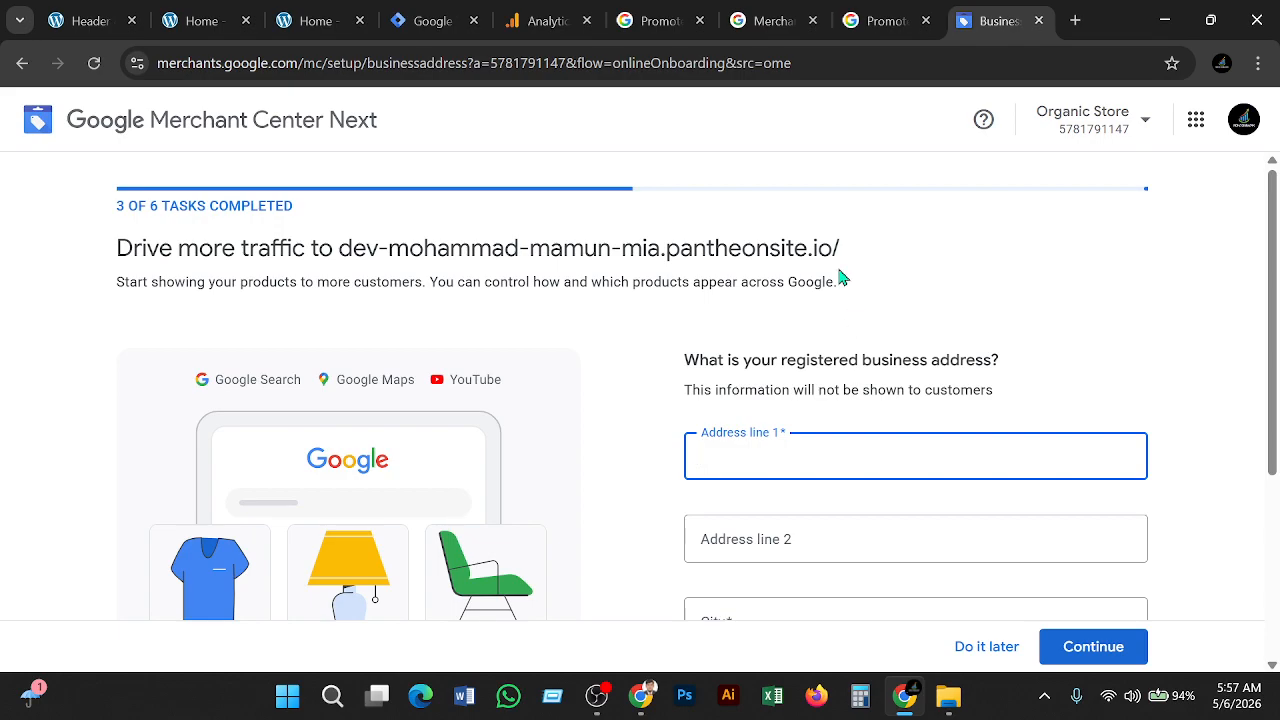
Postpone the business address, website verification and product steps with 'Do it later'
{"action": "scroll", "coordinate": [837, 326], "scroll_direction": "down", "scroll_amount": 2}
{"action": "scroll", "coordinate": [840, 330], "scroll_direction": "up", "scroll_amount": 1}
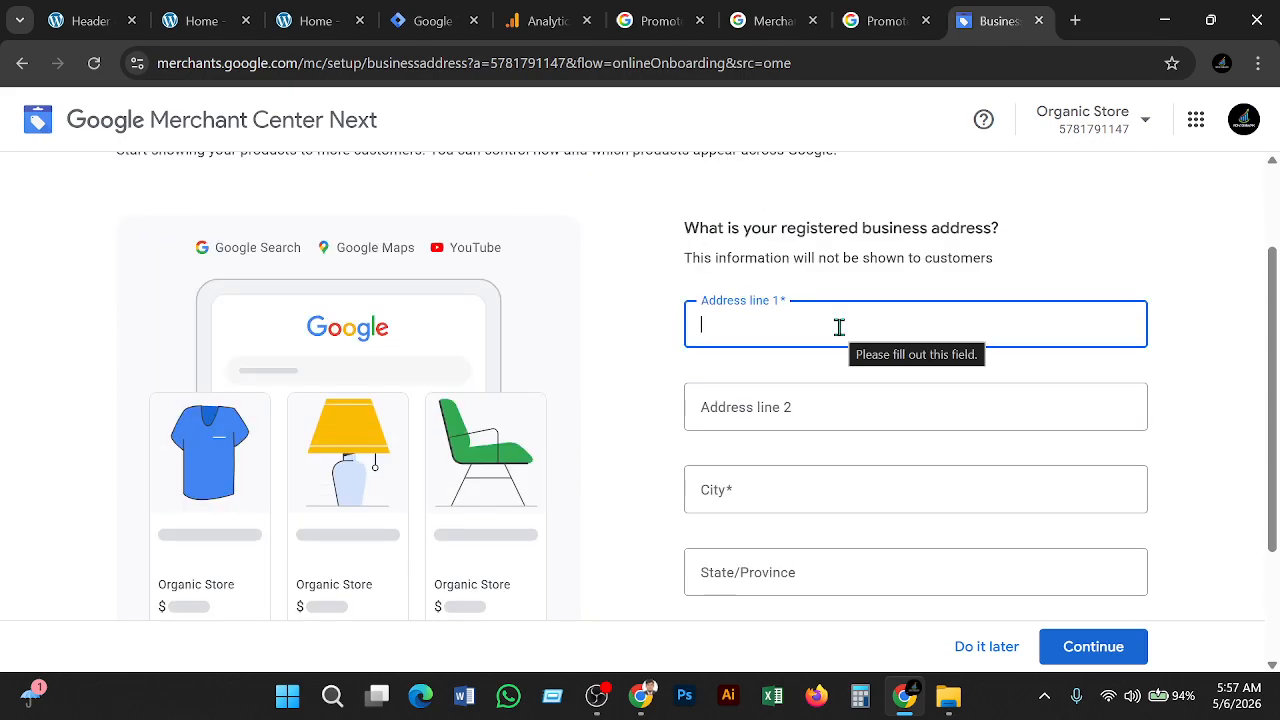
{"action": "scroll", "coordinate": [839, 327], "scroll_direction": "up", "scroll_amount": 1}
{"action": "left_click", "coordinate": [966, 643]}
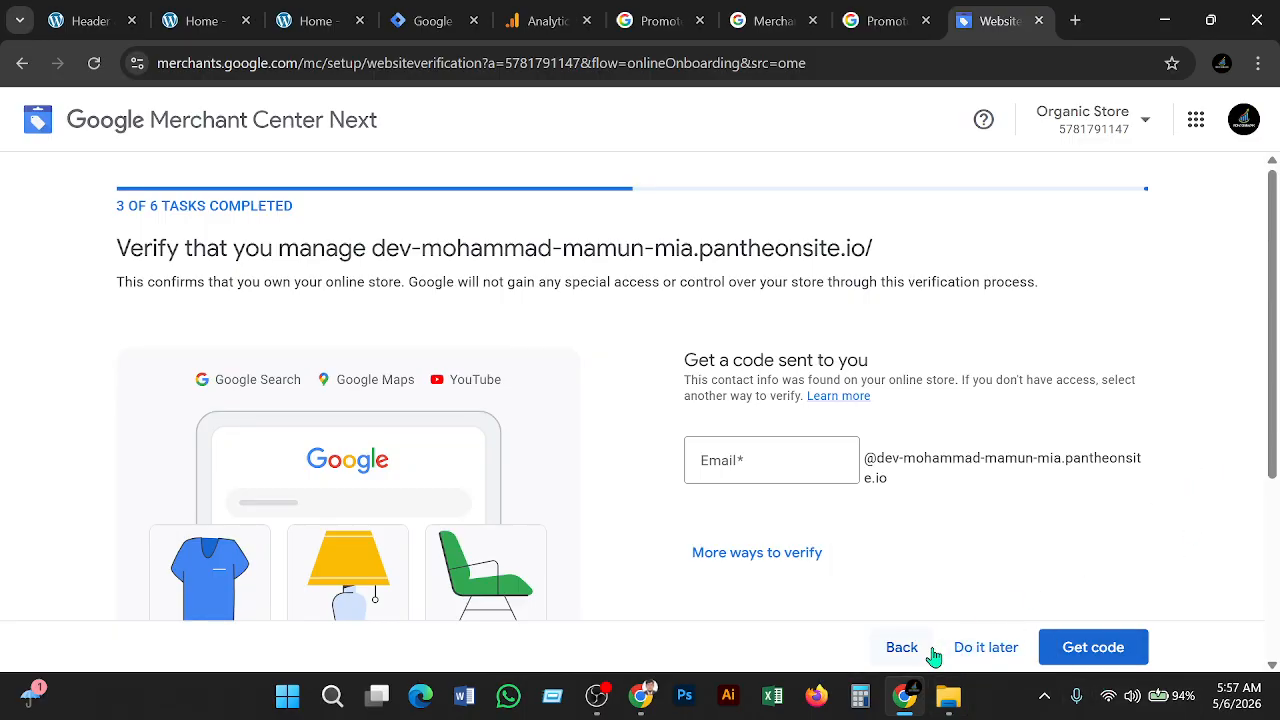
{"action": "left_click", "coordinate": [1006, 652]}
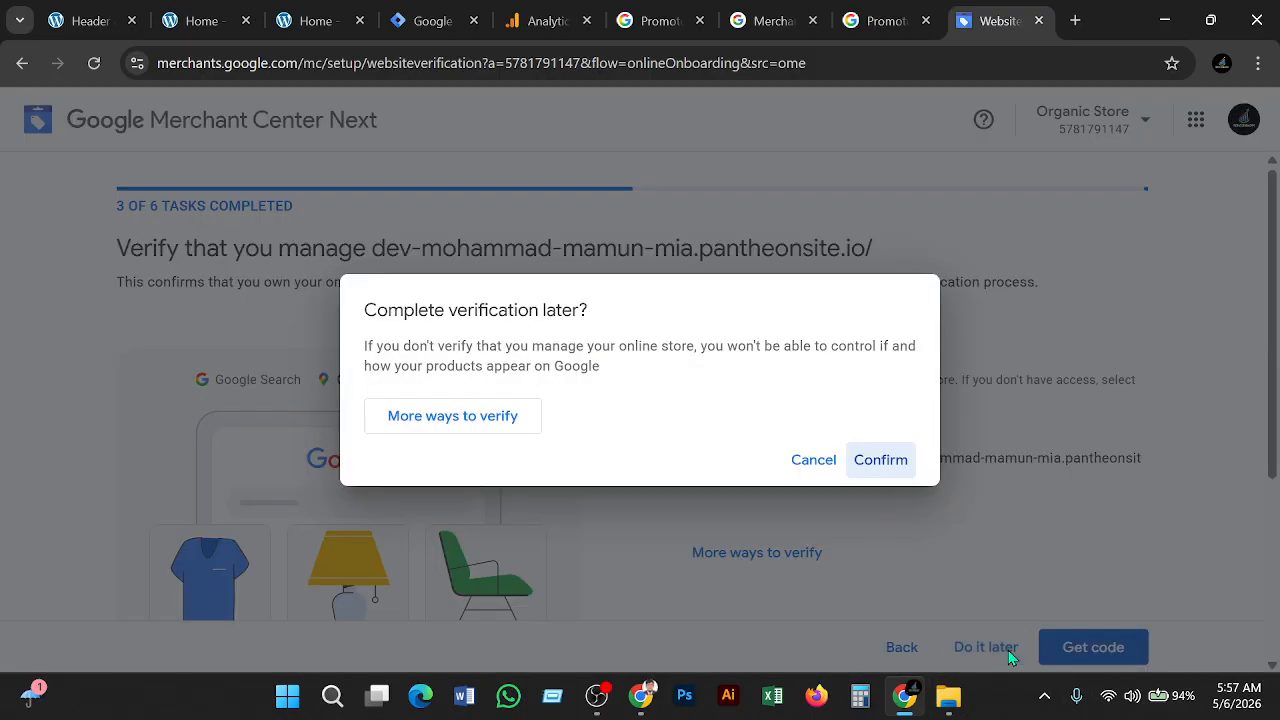
{"action": "left_click", "coordinate": [885, 458]}
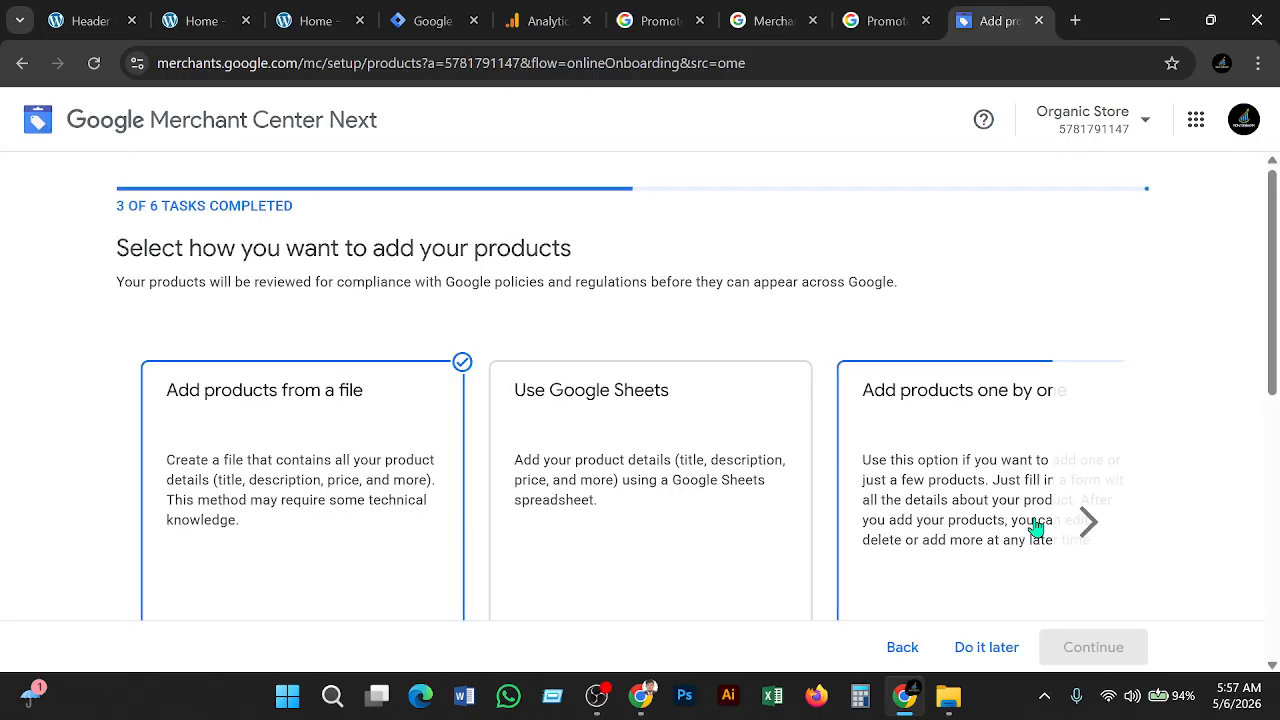
{"action": "left_click", "coordinate": [988, 654]}
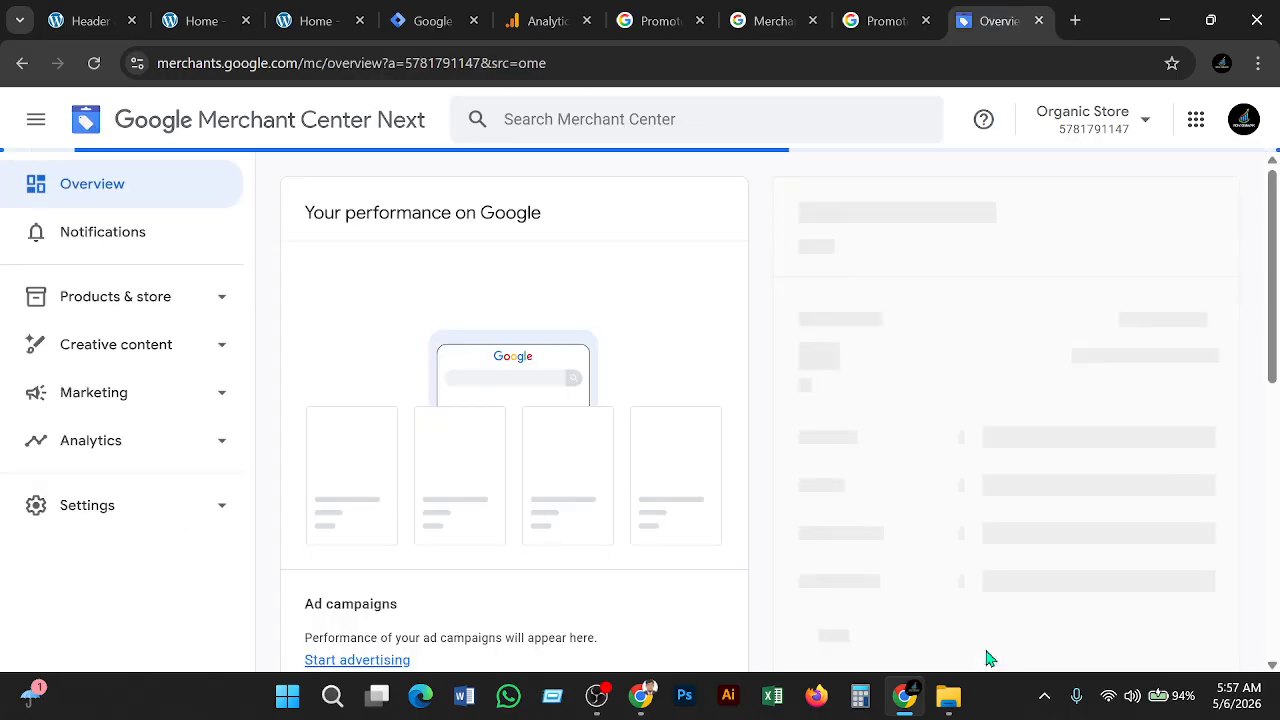
Open the general account Settings from the sidebar
{"action": "scroll", "coordinate": [968, 520], "scroll_direction": "down", "scroll_amount": 5}
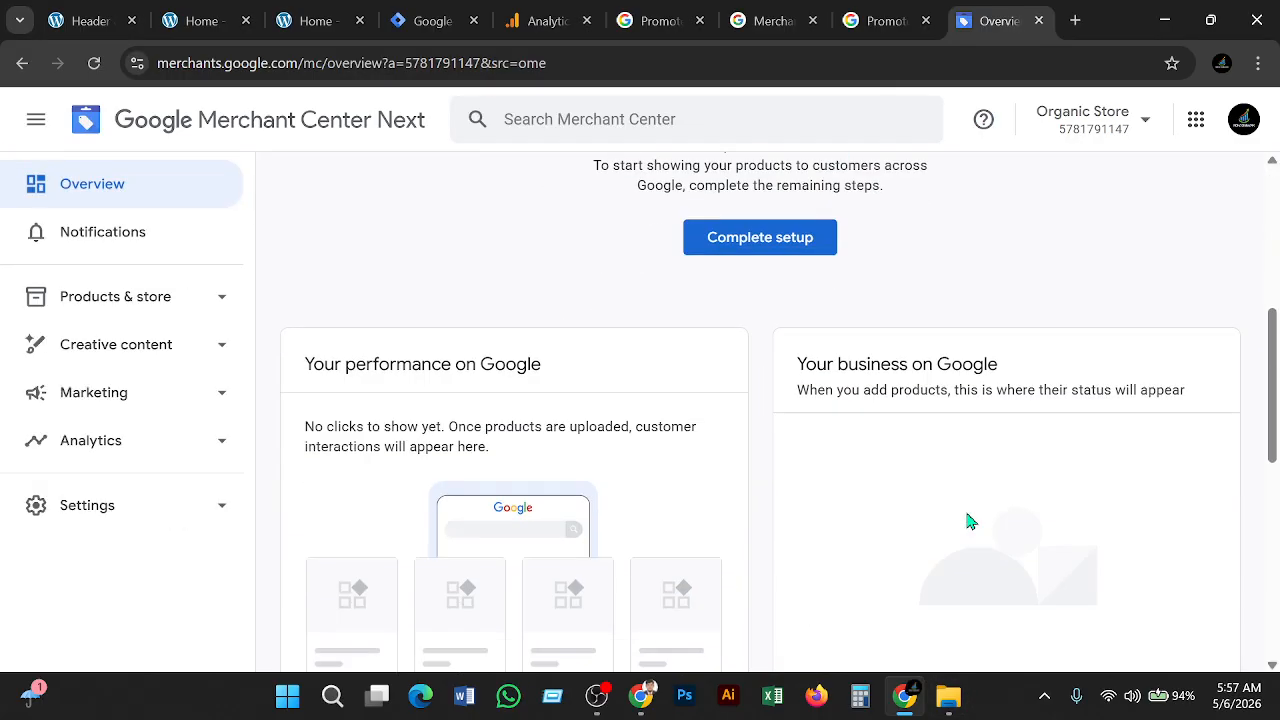
{"action": "scroll", "coordinate": [966, 520], "scroll_direction": "down", "scroll_amount": 3}
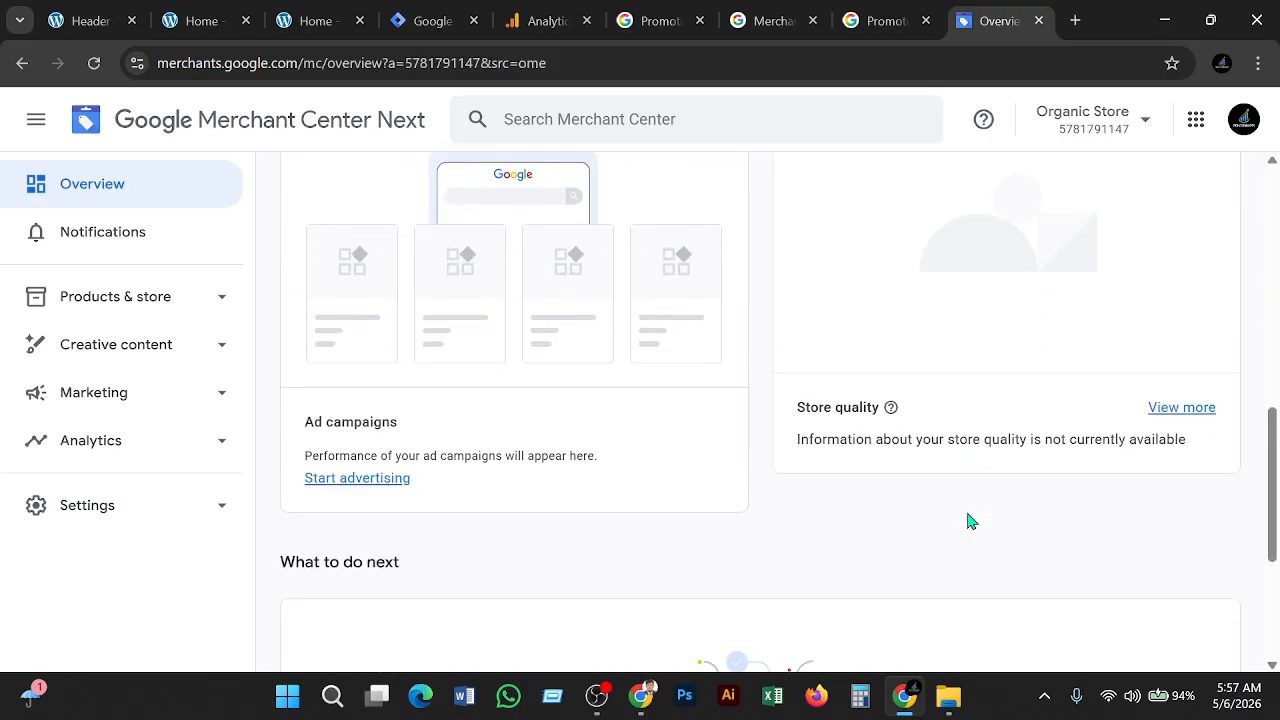
{"action": "scroll", "coordinate": [966, 520], "scroll_direction": "up", "scroll_amount": 5}
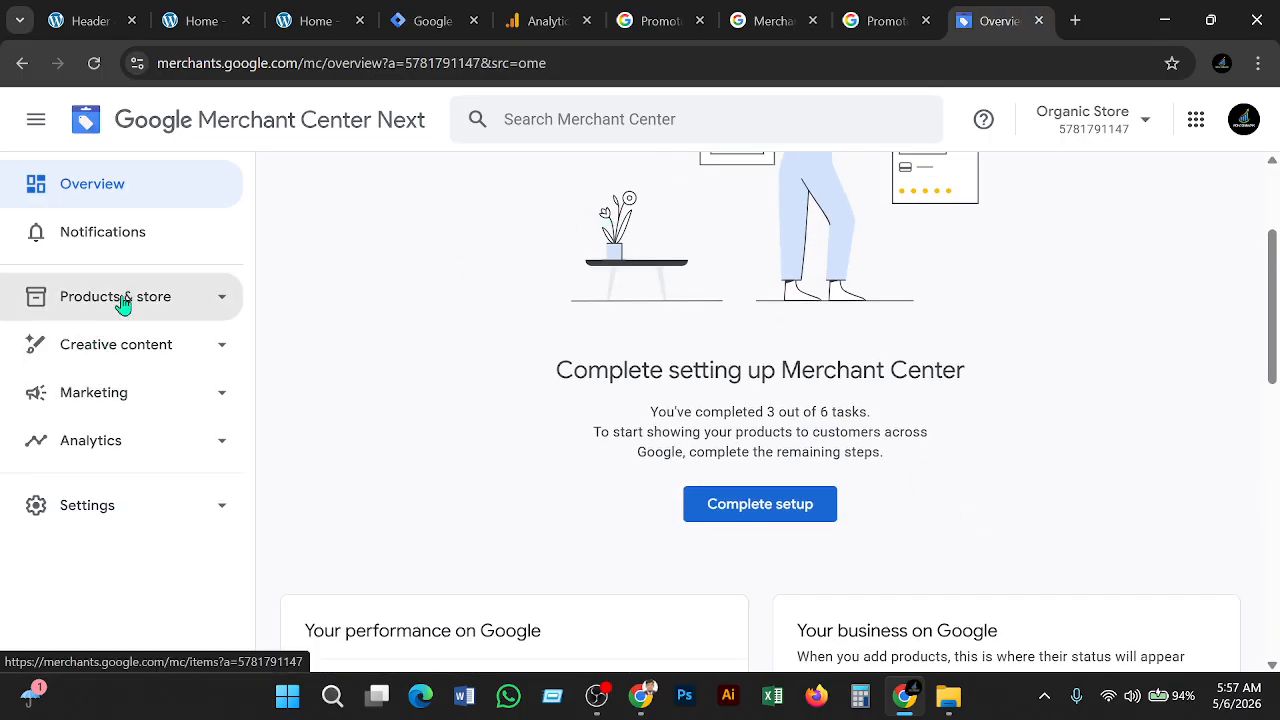
{"action": "left_click", "coordinate": [60, 516]}
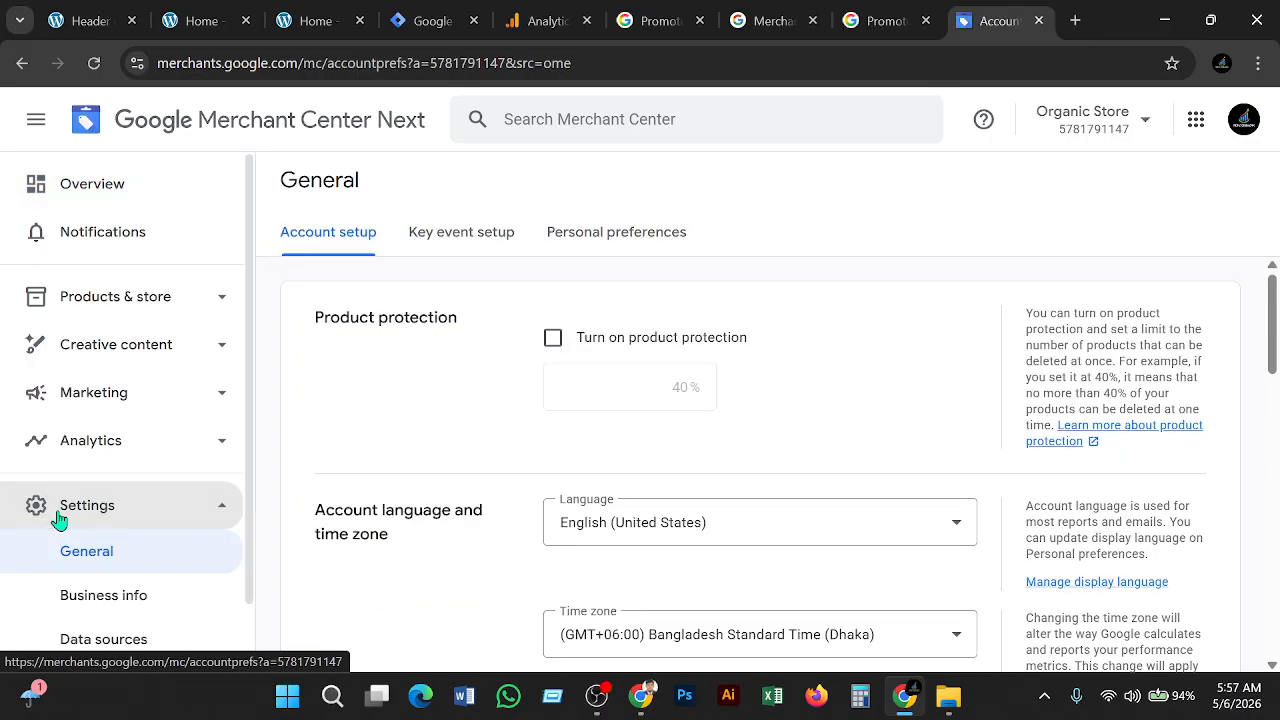
{"action": "scroll", "coordinate": [763, 331], "scroll_direction": "down", "scroll_amount": 2}
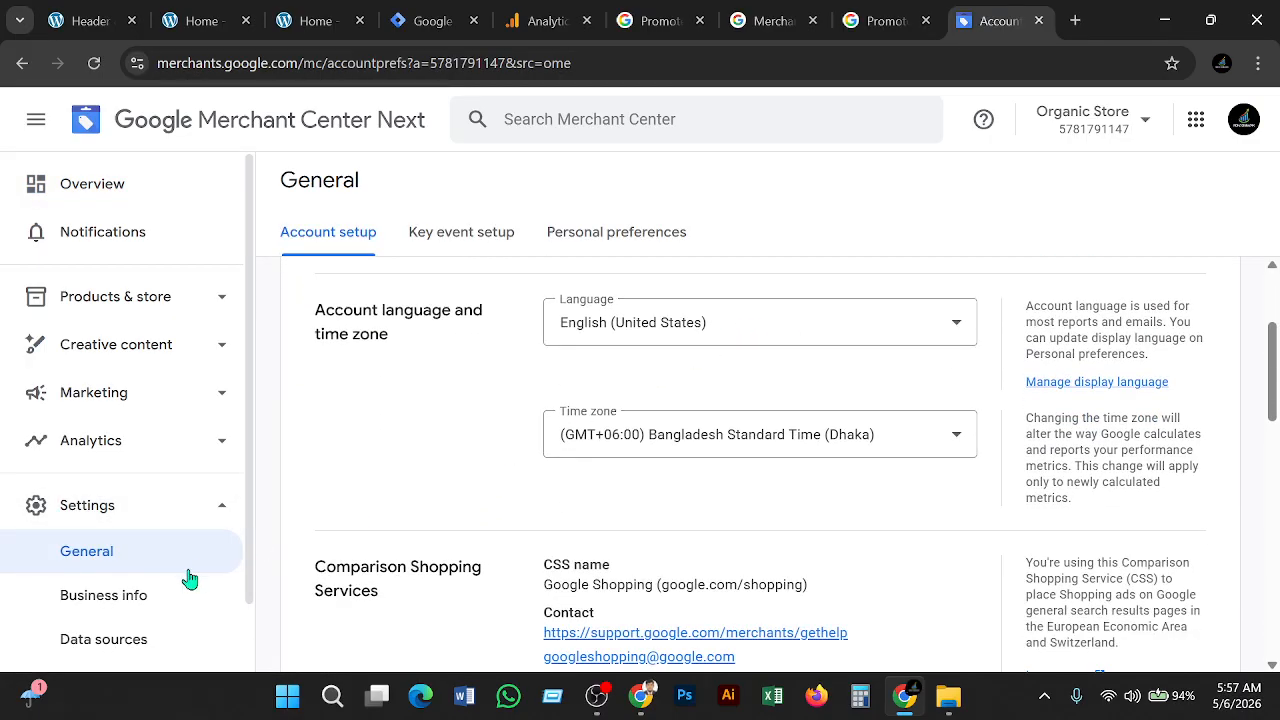
{"action": "scroll", "coordinate": [137, 537], "scroll_direction": "down", "scroll_amount": 1}
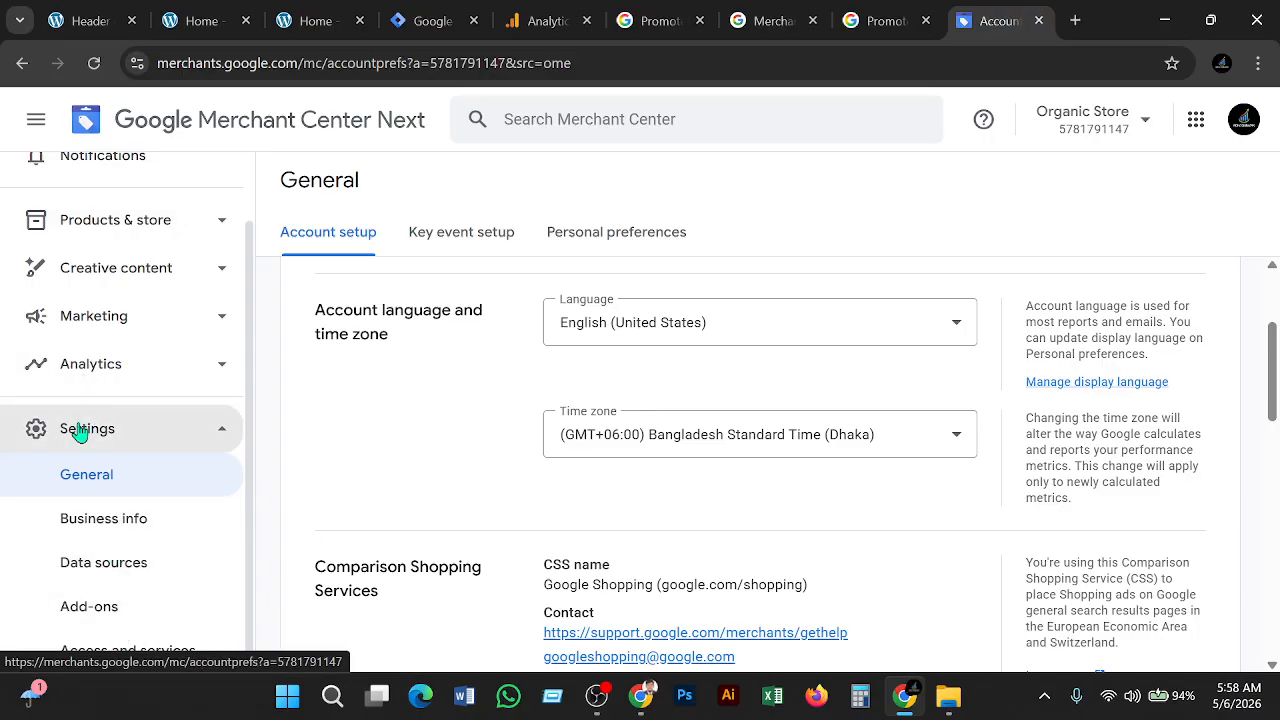
Review the People and Email-only access lists under Access and services, then start adding a person
{"action": "left_click", "coordinate": [120, 651]}
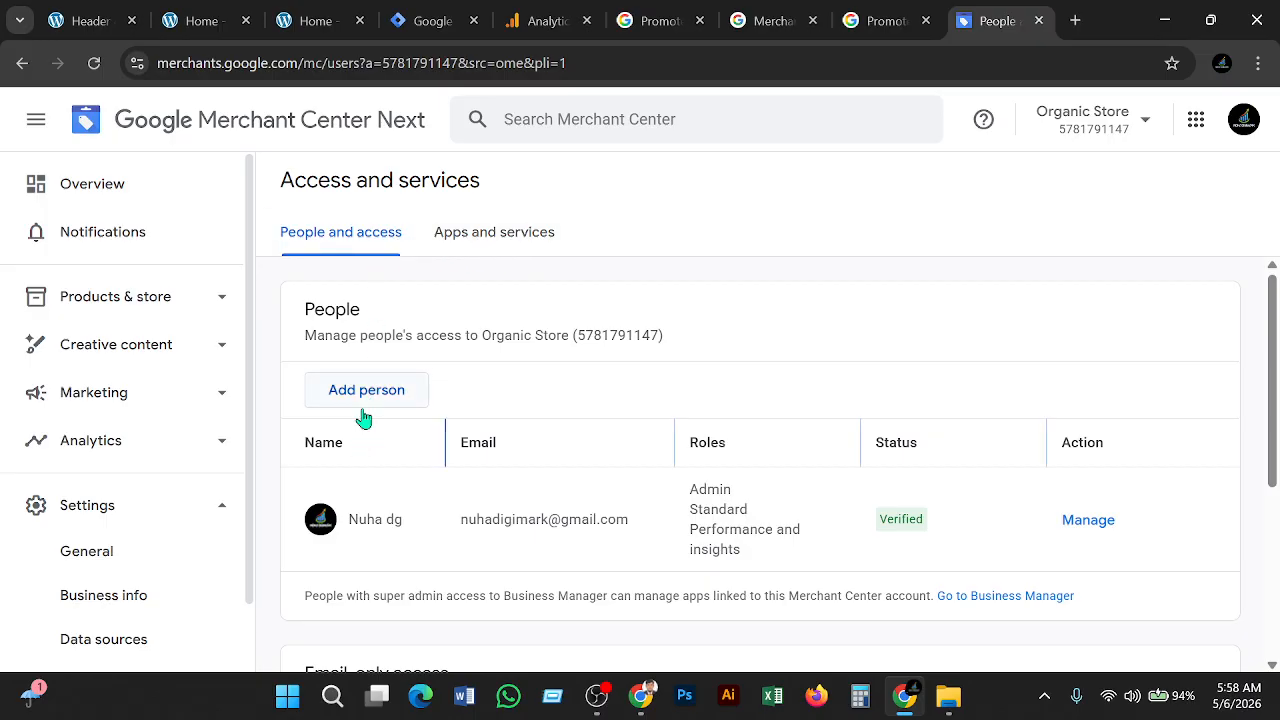
{"action": "scroll", "coordinate": [360, 413], "scroll_direction": "down", "scroll_amount": 3}
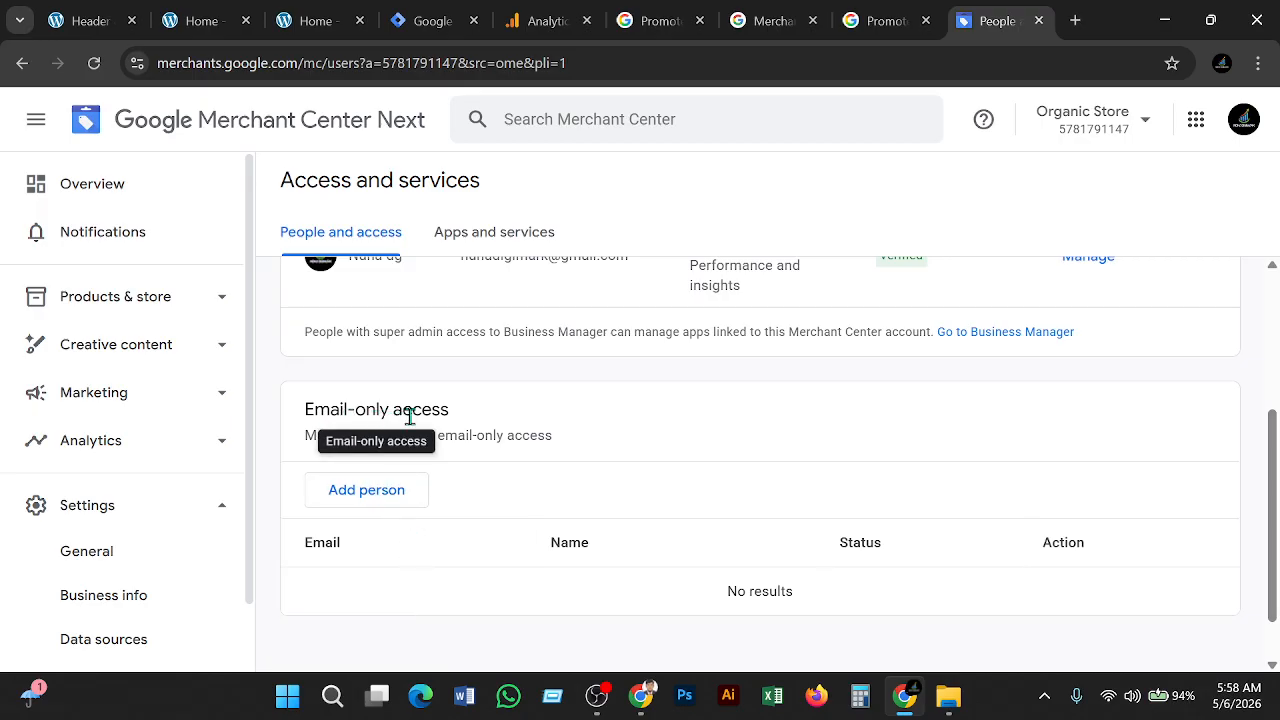
{"action": "scroll", "coordinate": [409, 416], "scroll_direction": "up", "scroll_amount": 2}
{"action": "scroll", "coordinate": [375, 385], "scroll_direction": "down", "scroll_amount": 2}
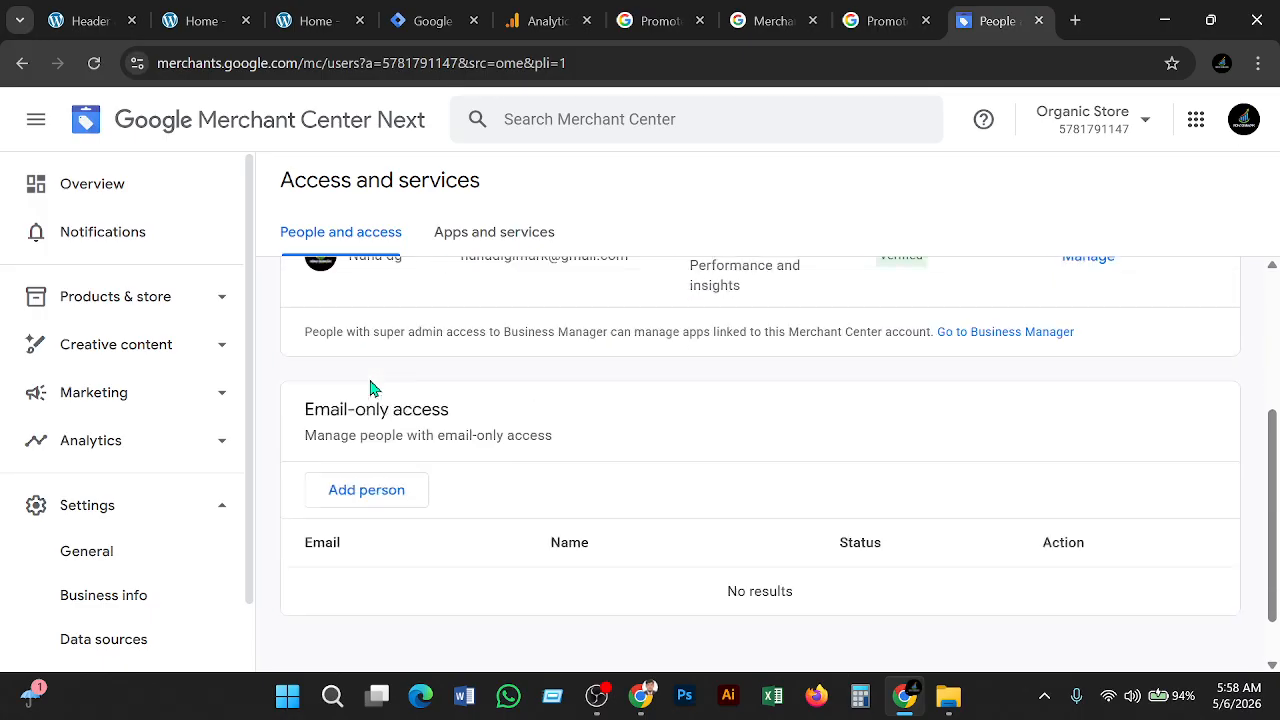
{"action": "scroll", "coordinate": [370, 388], "scroll_direction": "down", "scroll_amount": 1}
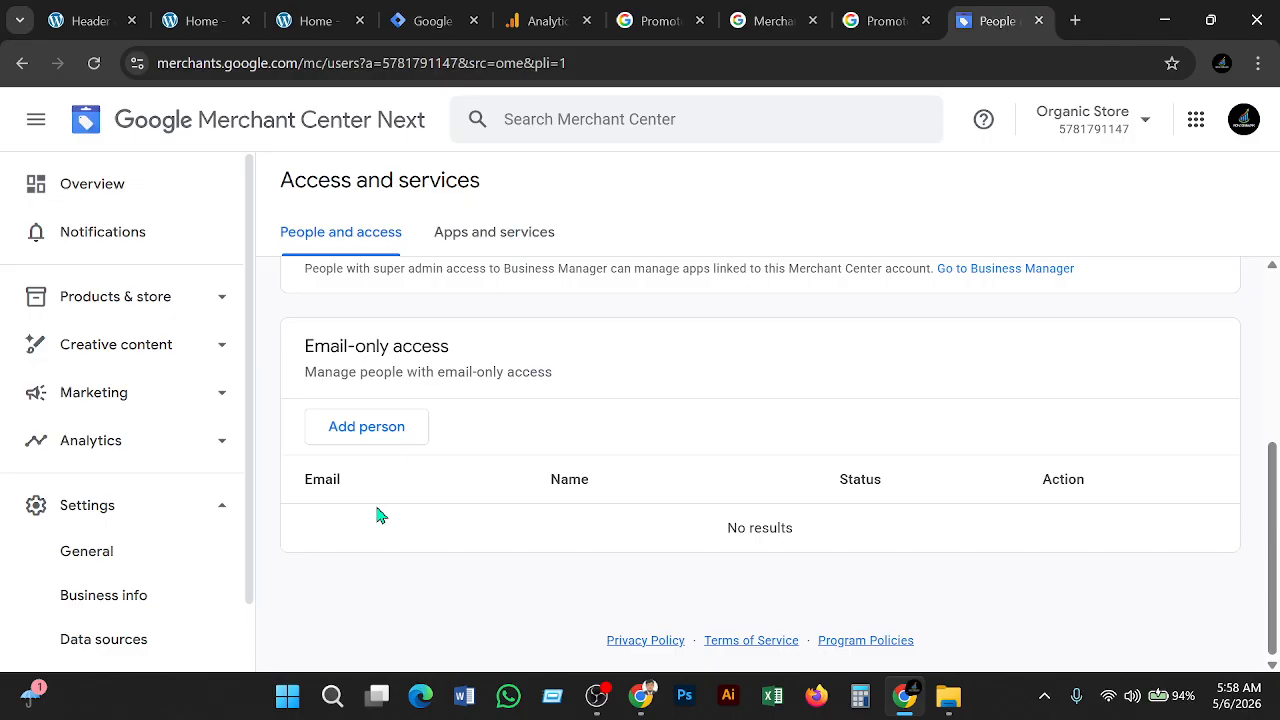
{"action": "scroll", "coordinate": [381, 516], "scroll_direction": "up", "scroll_amount": 3}
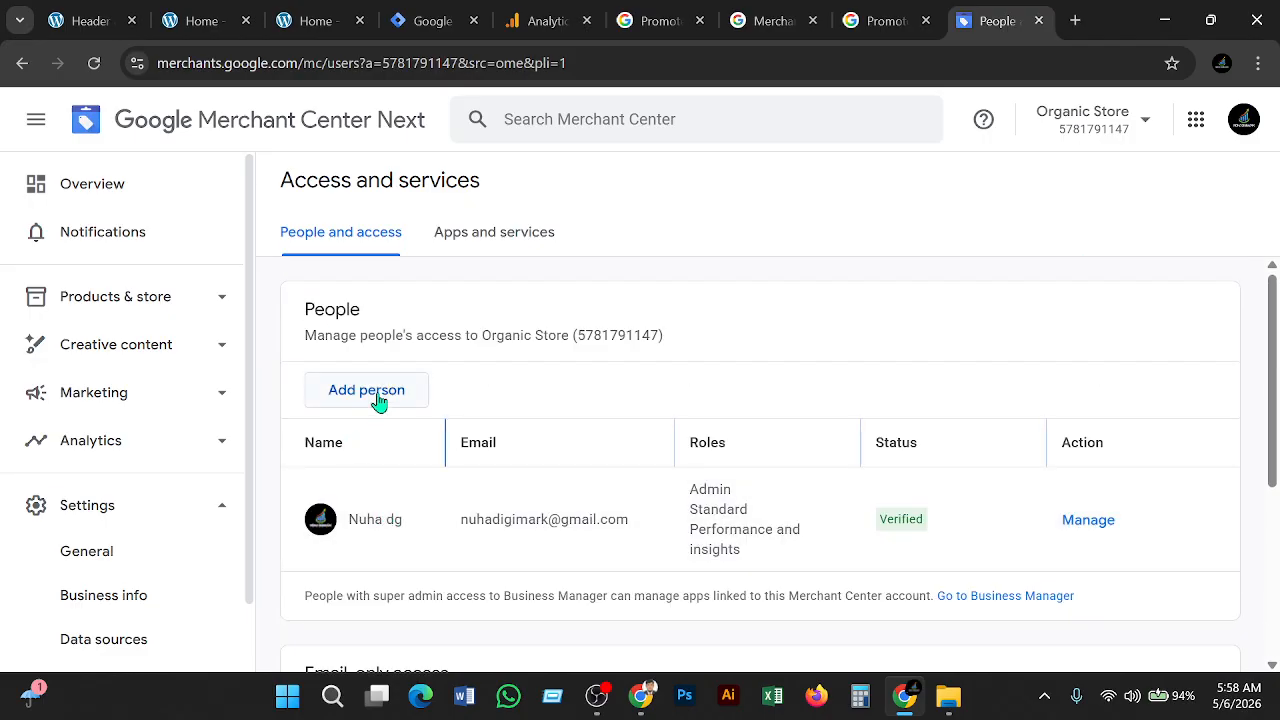
{"action": "left_click", "coordinate": [372, 401]}
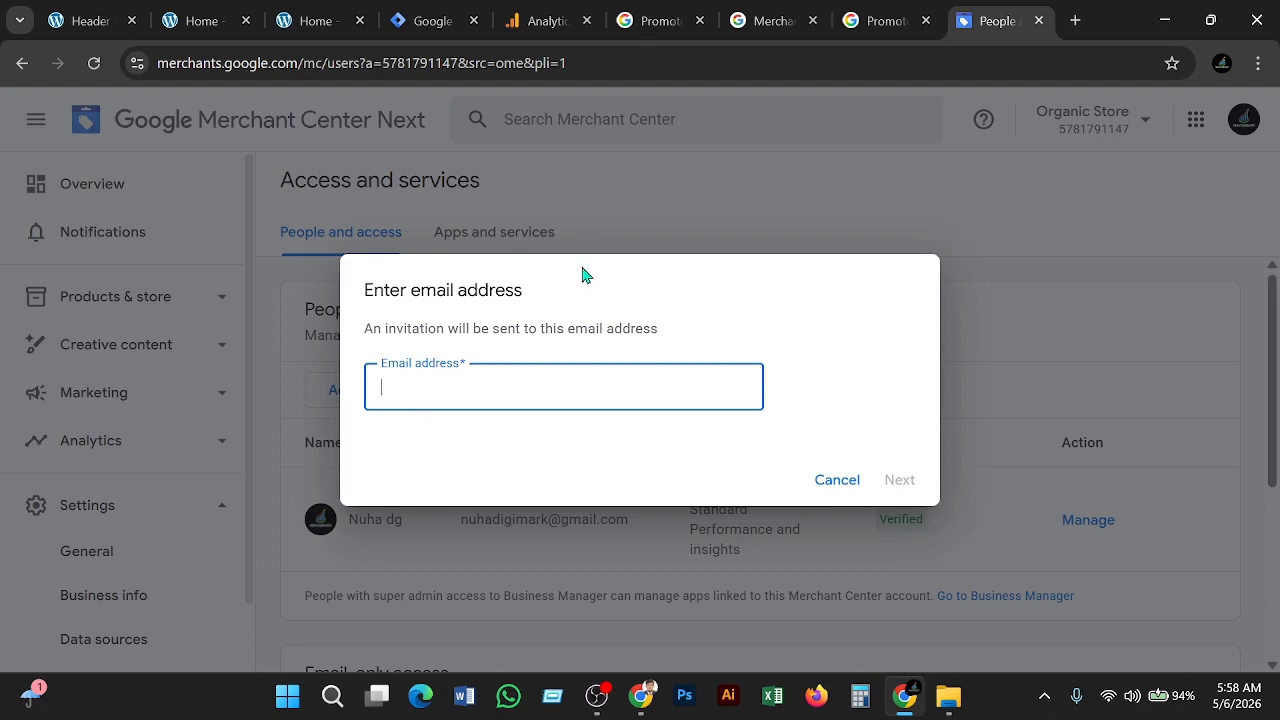
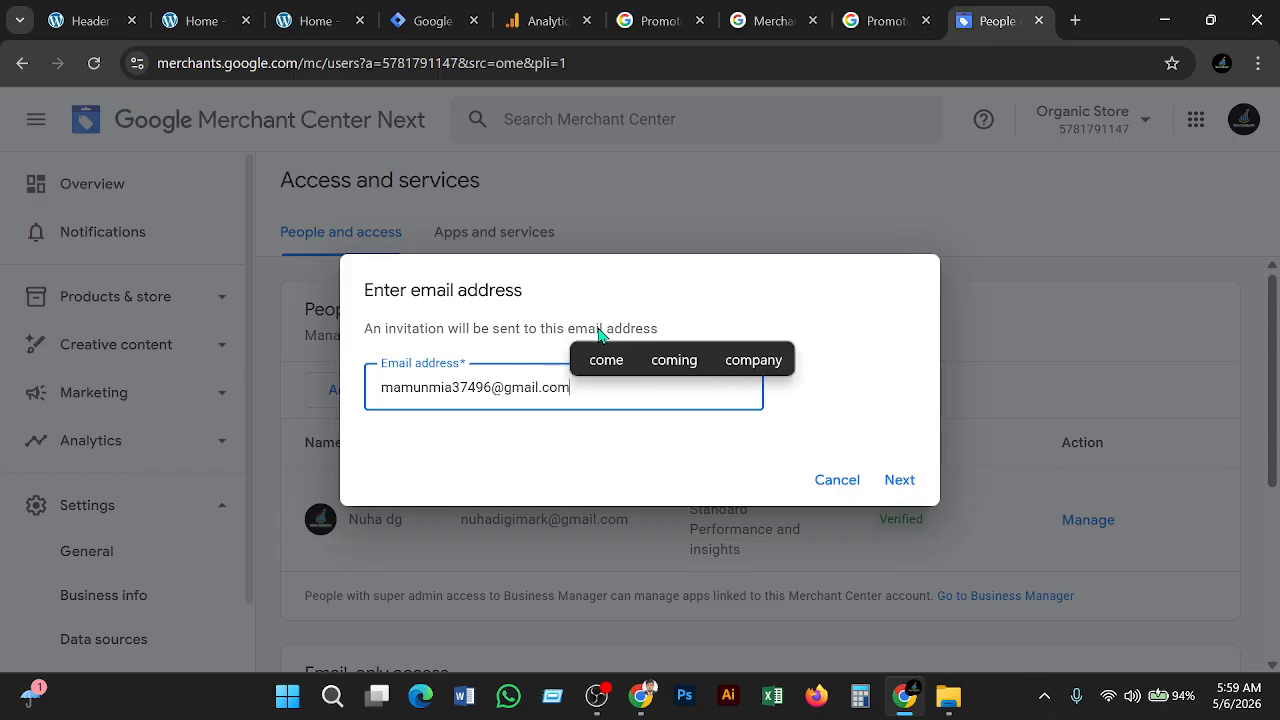
Enter the invitee's e-mail address, delete the stray extra digit, and continue to access types
{"action": "left_click", "coordinate": [476, 388]}
{"action": "key", "text": "BackSpace"}
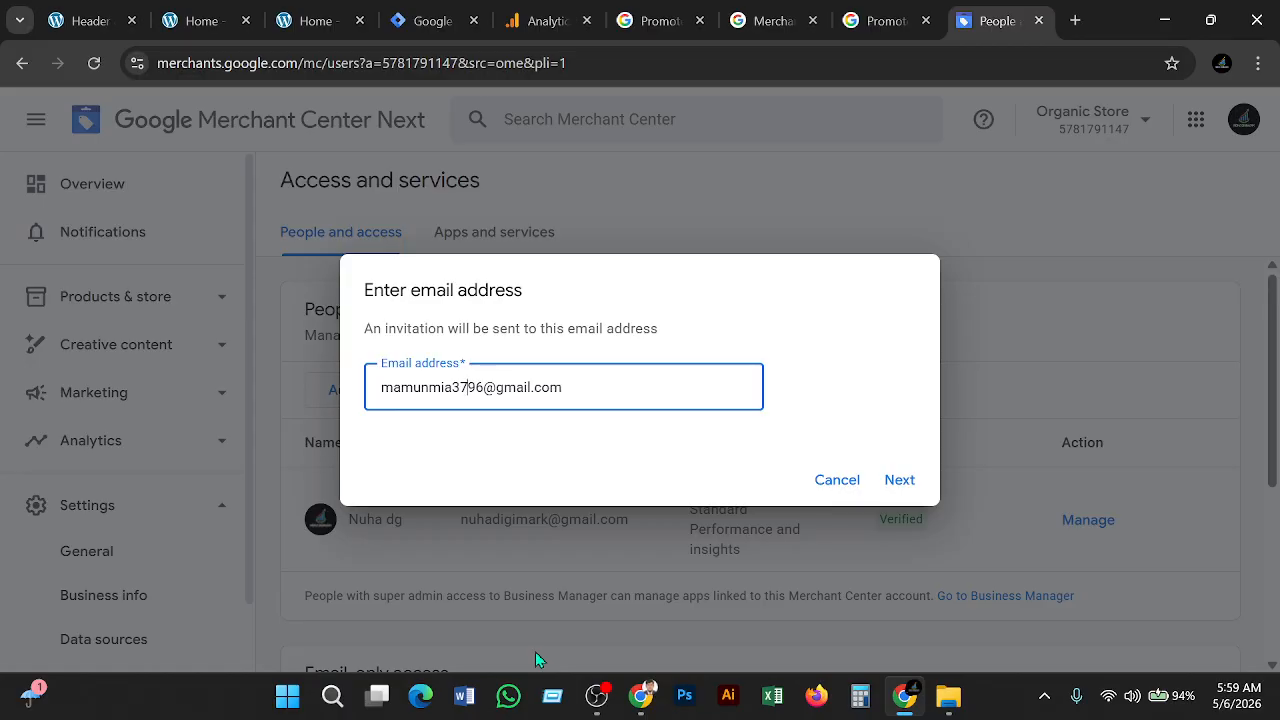
{"action": "left_click", "coordinate": [893, 484]}
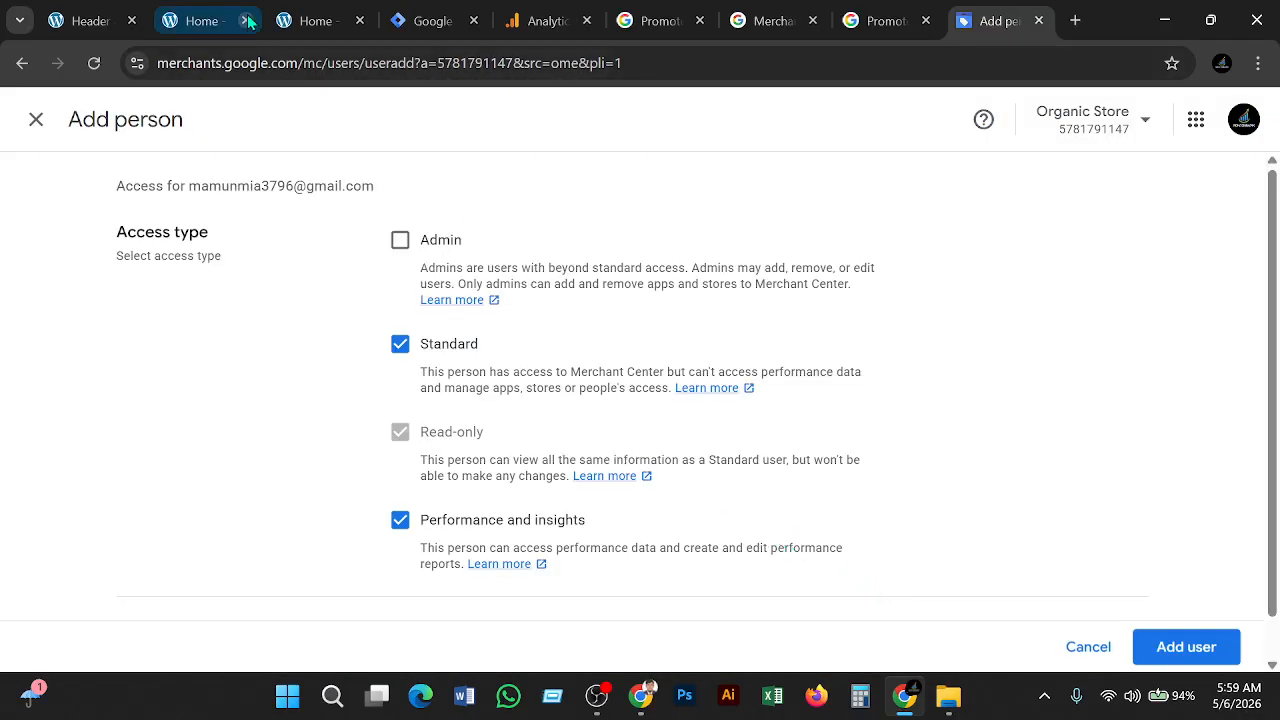
Add Admin access for the new person, send the invitation, and check the Pending entry
{"action": "left_click", "coordinate": [400, 245]}
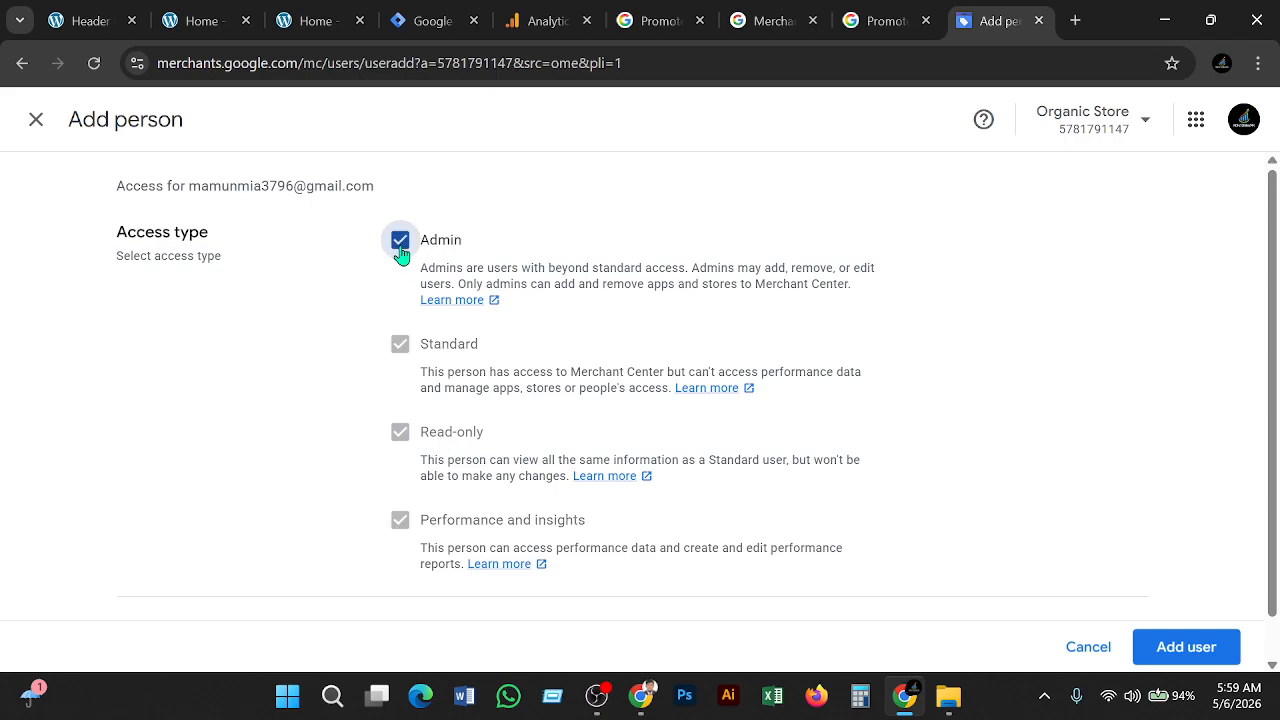
{"action": "left_click", "coordinate": [1182, 650]}
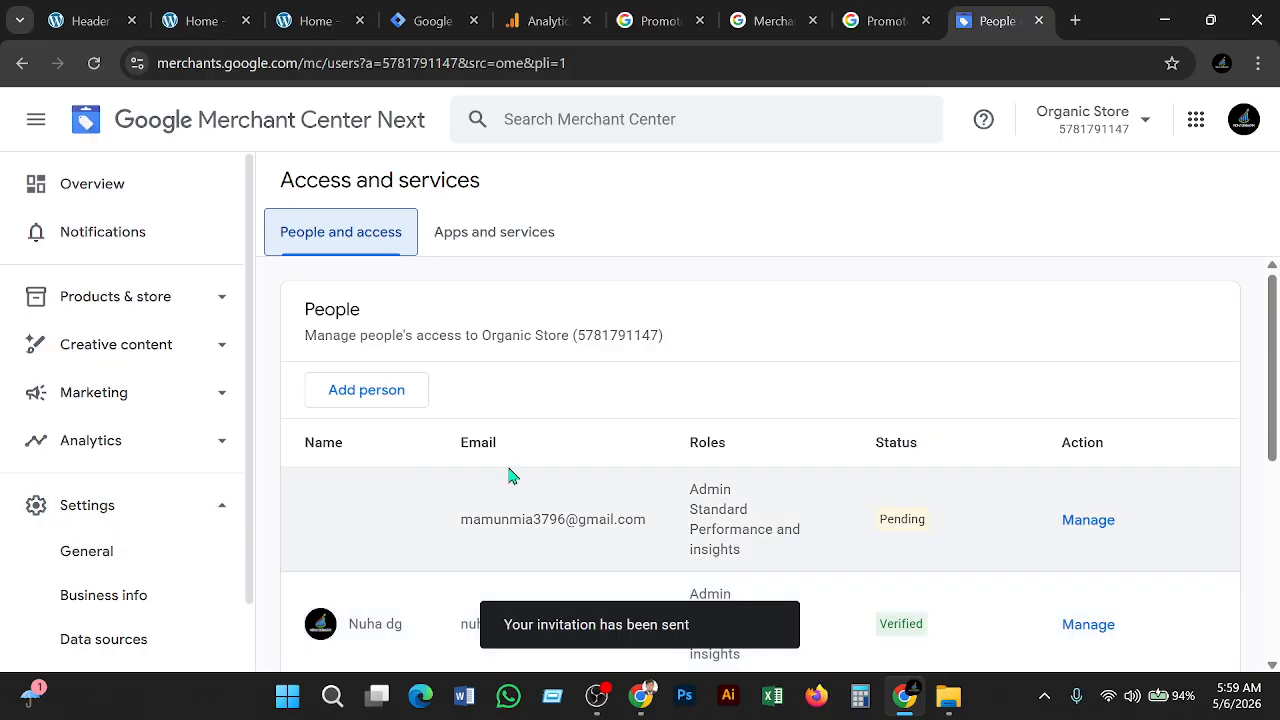
{"action": "scroll", "coordinate": [545, 470], "scroll_direction": "down", "scroll_amount": 2}
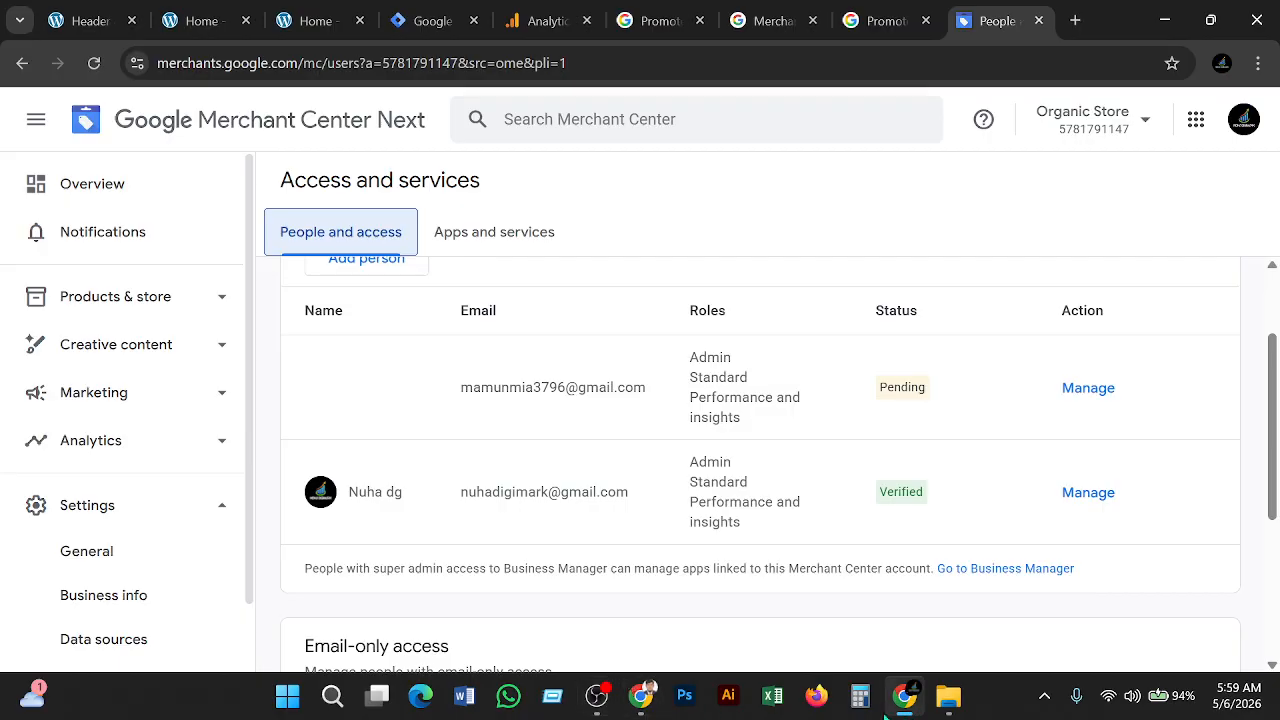
Close the empty New Tab window, exit full screen in the YouTube window, and open Gmail in a new tab
{"action": "left_click", "coordinate": [915, 701]}
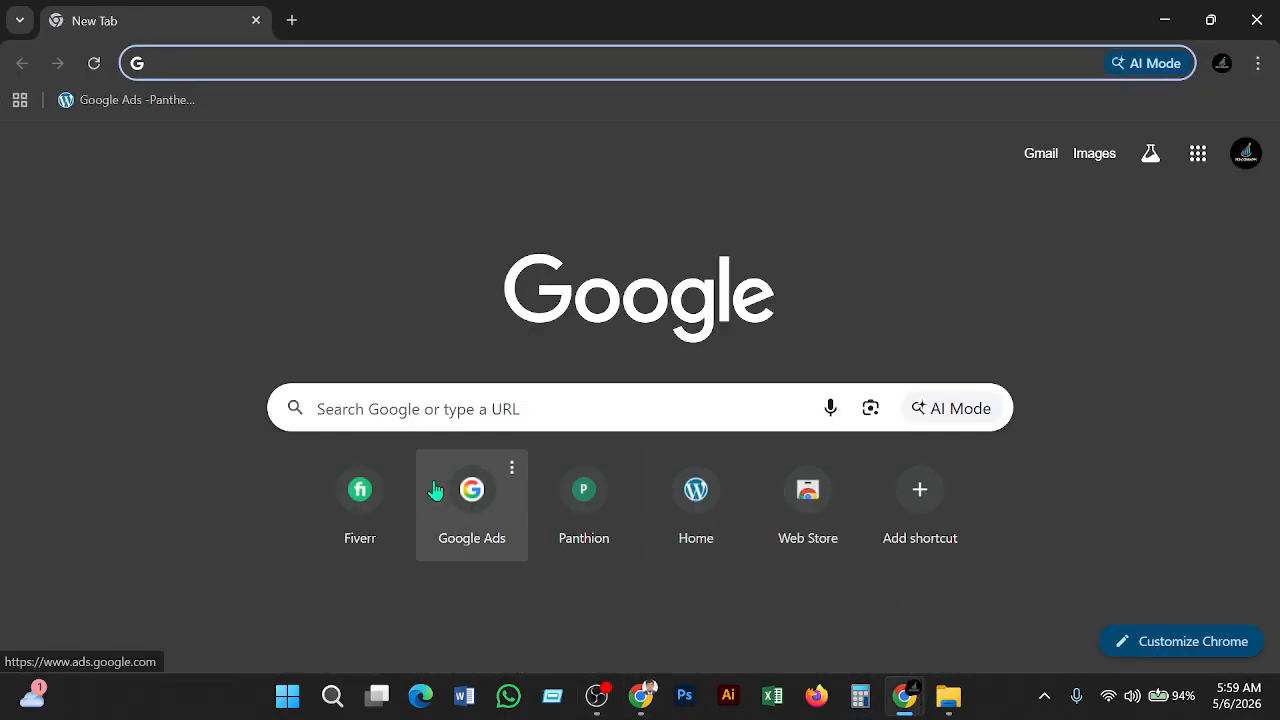
{"action": "left_click", "coordinate": [1256, 20]}
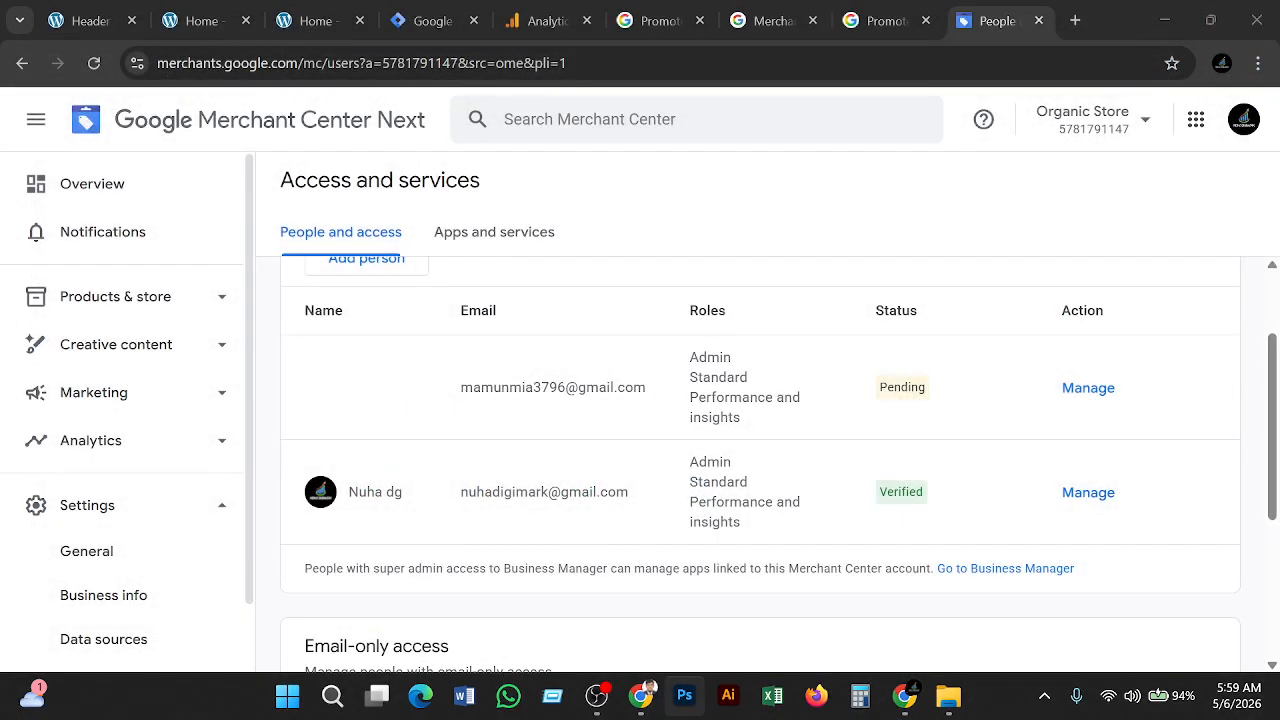
{"action": "left_click", "coordinate": [641, 697]}
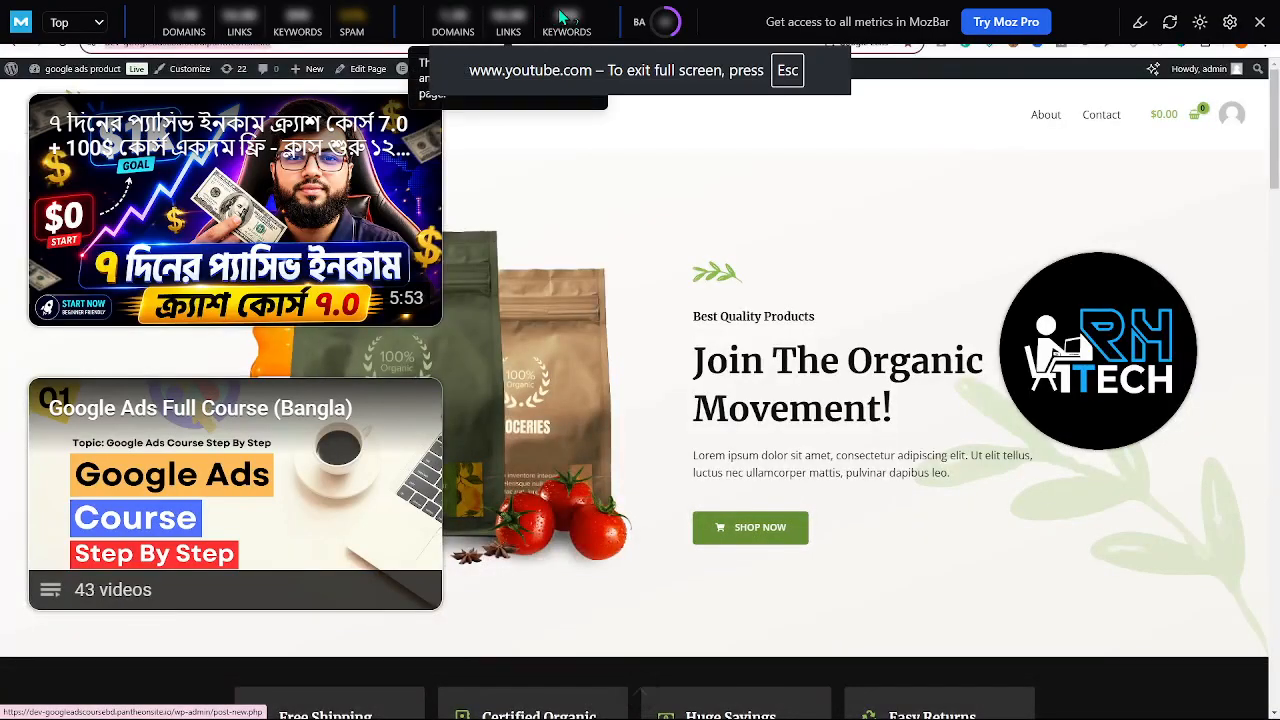
{"action": "left_click", "coordinate": [1260, 21]}
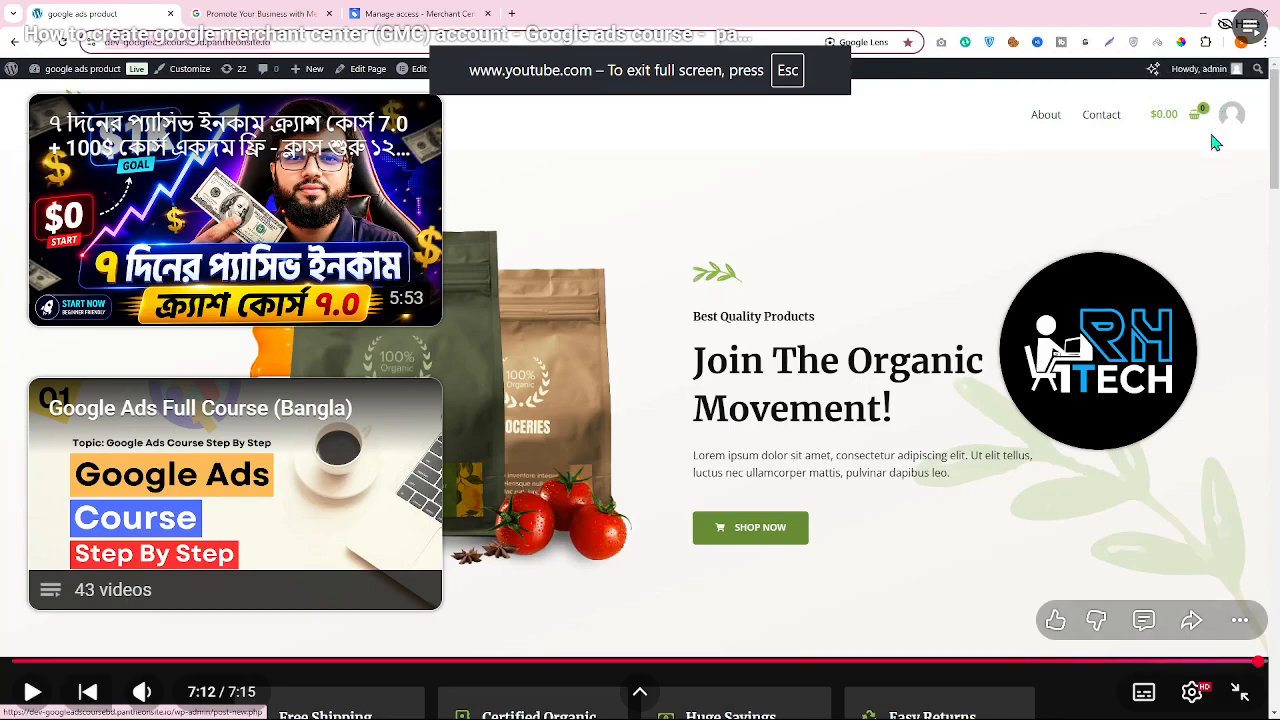
{"action": "key", "text": "Escape"}
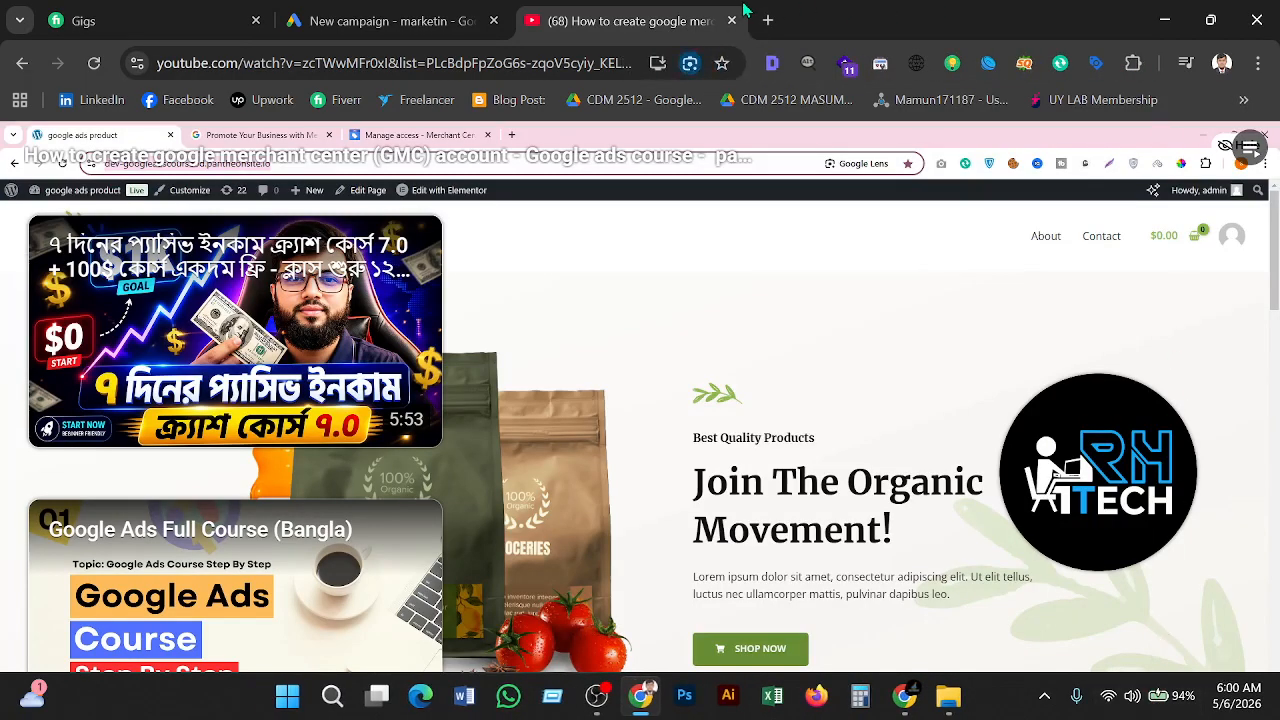
{"action": "left_click", "coordinate": [766, 20]}
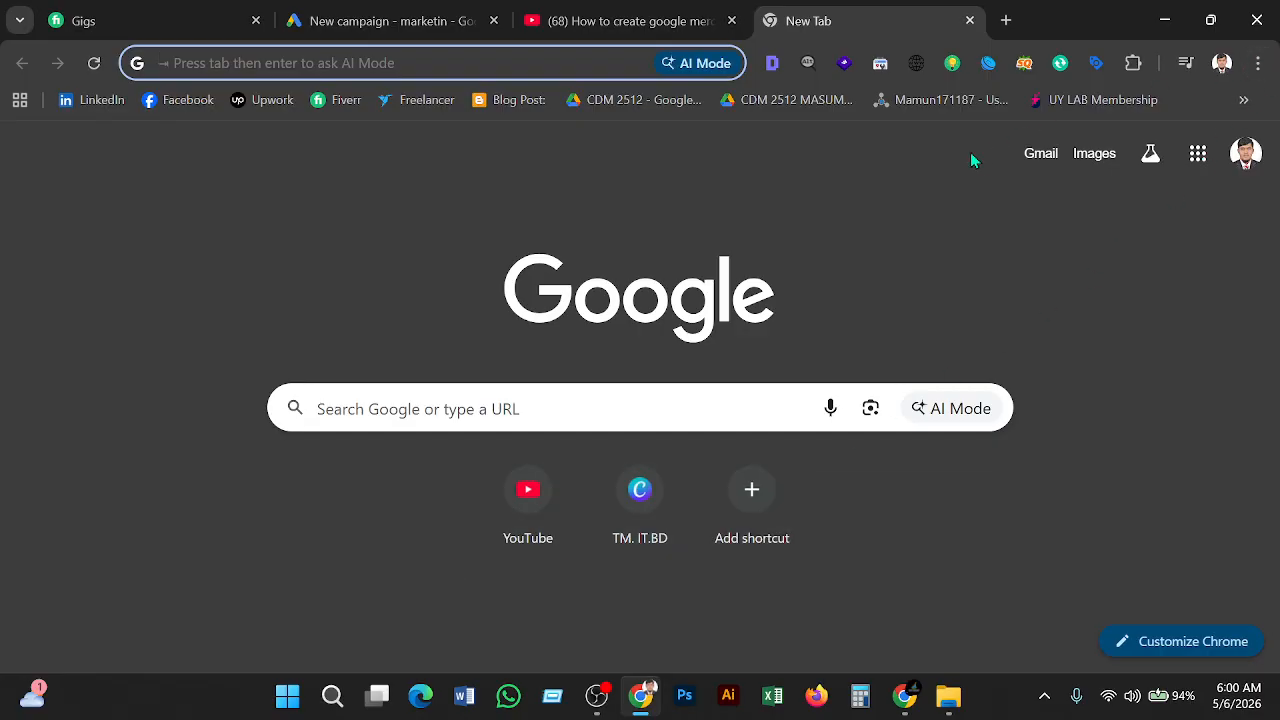
{"action": "left_click", "coordinate": [1032, 155]}
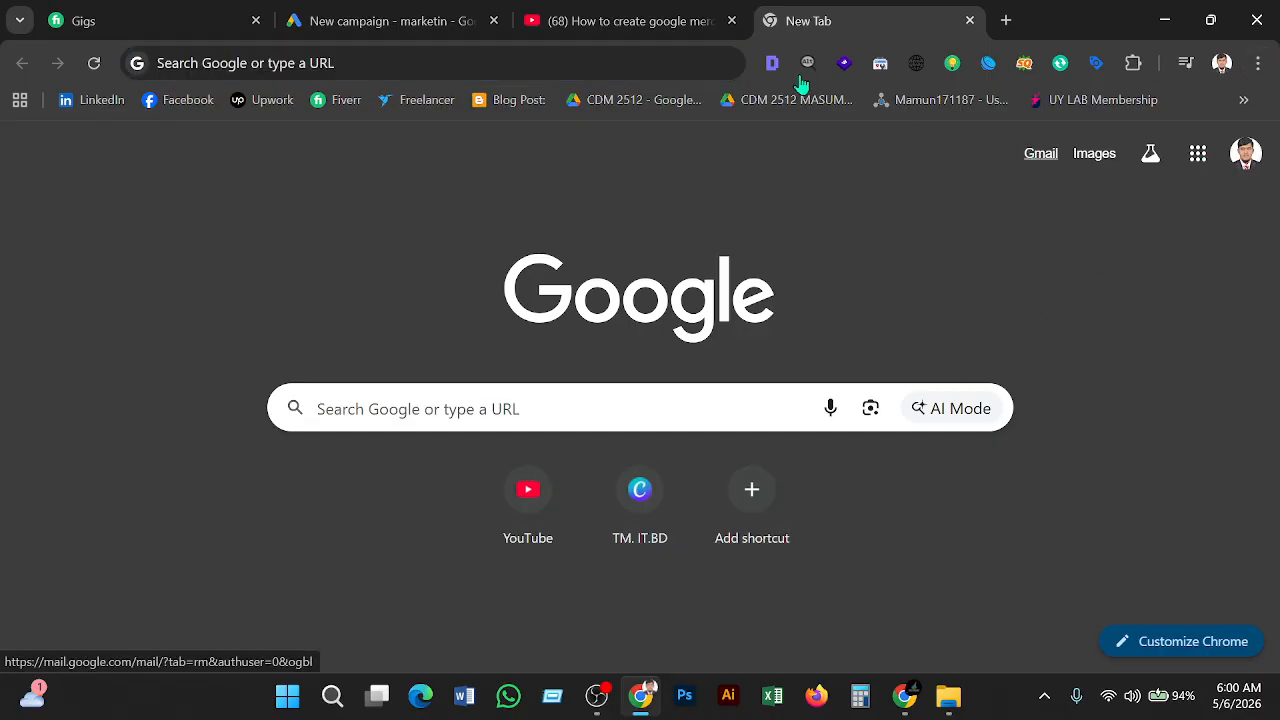
Accept the Merchant Center invitation to manage Organic Store from Gmail, then return to the People page
{"action": "left_click", "coordinate": [732, 21]}
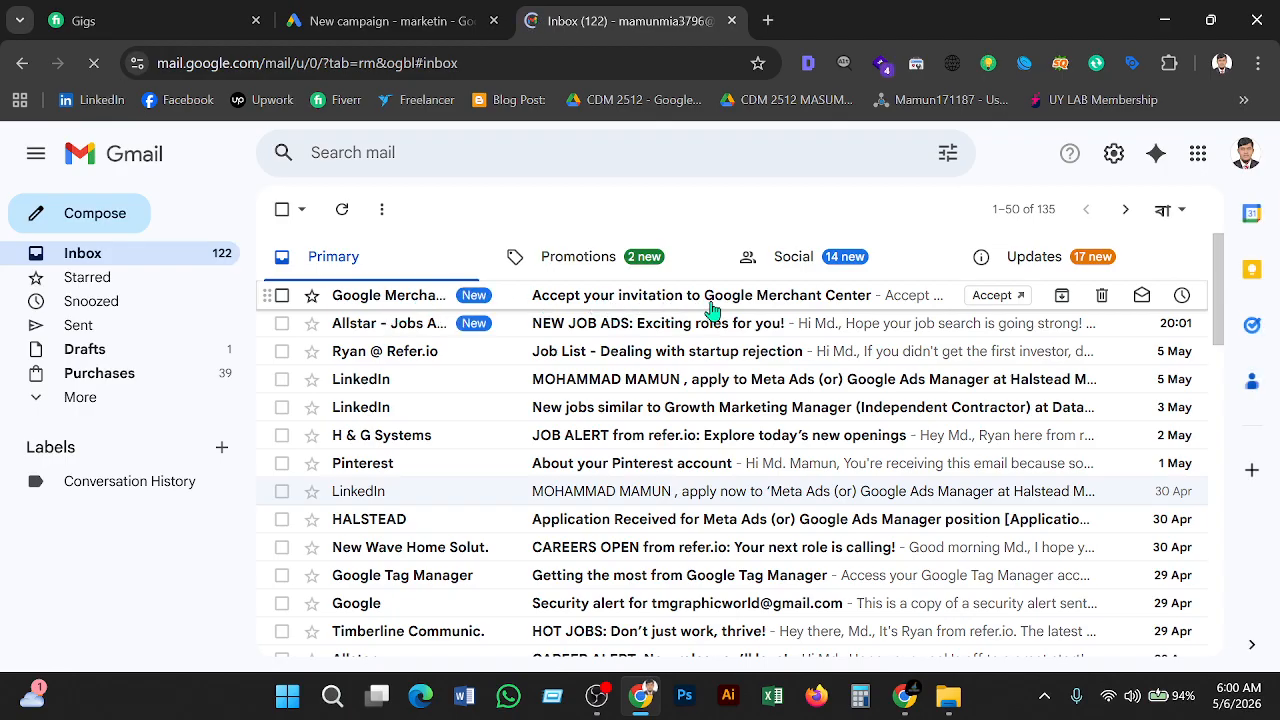
{"action": "left_click", "coordinate": [900, 307]}
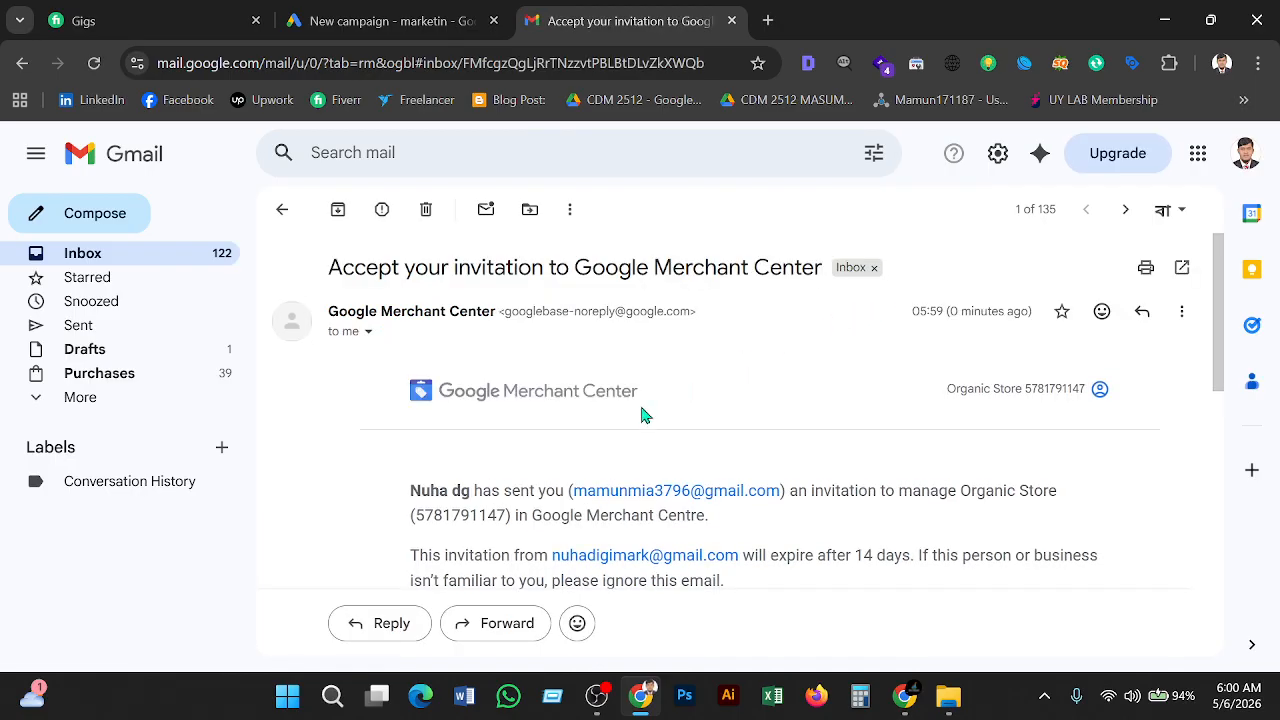
{"action": "scroll", "coordinate": [640, 415], "scroll_direction": "down", "scroll_amount": 1}
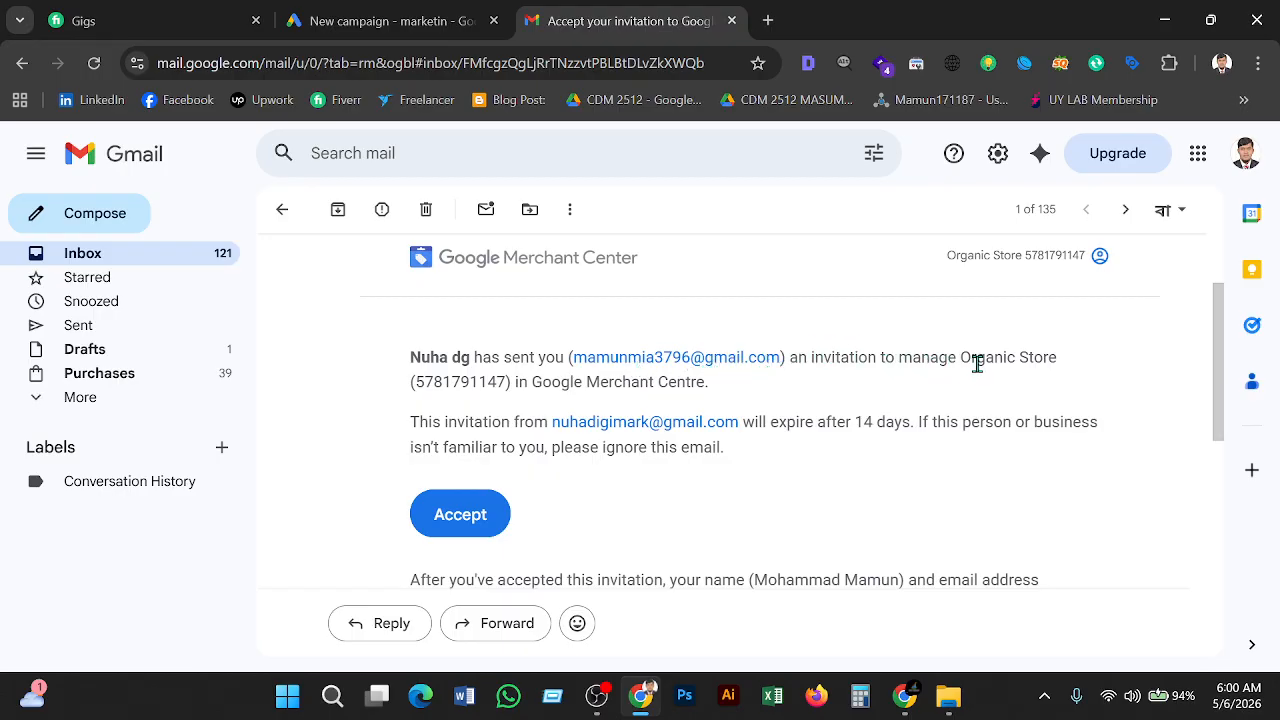
{"action": "left_click_drag", "start_coordinate": [968, 359], "coordinate": [1077, 363]}
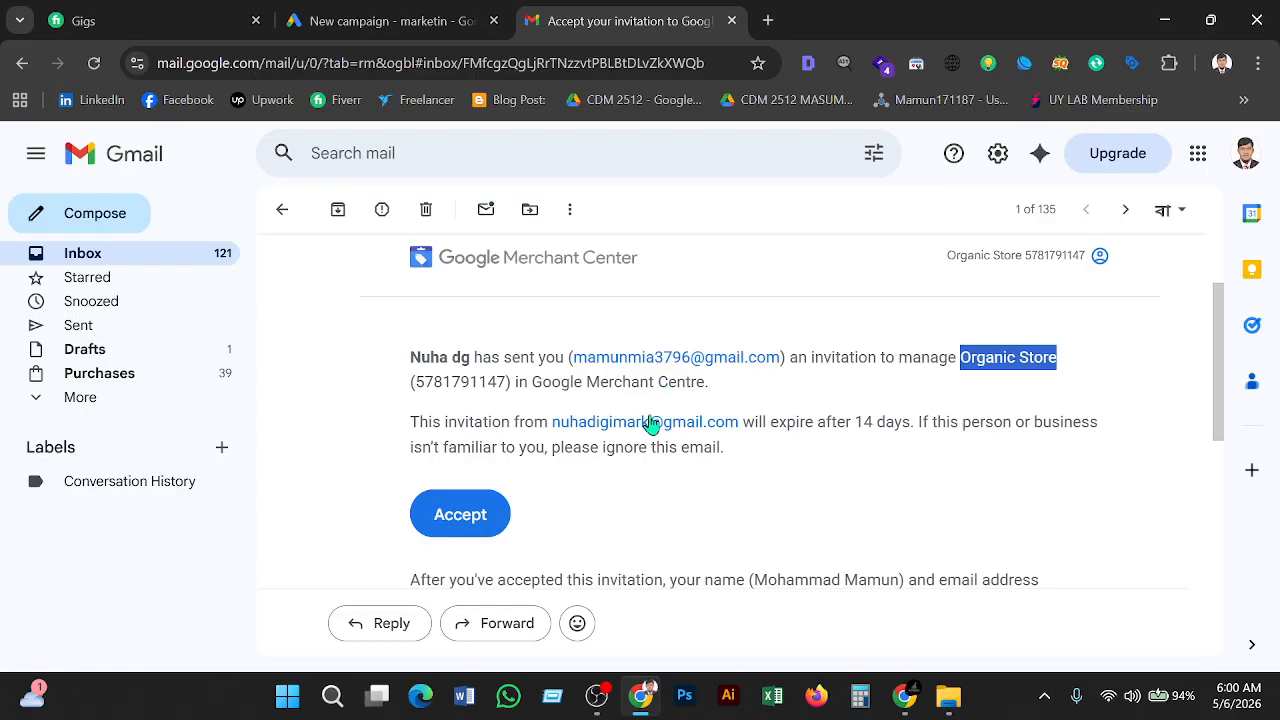
{"action": "left_click", "coordinate": [489, 512]}
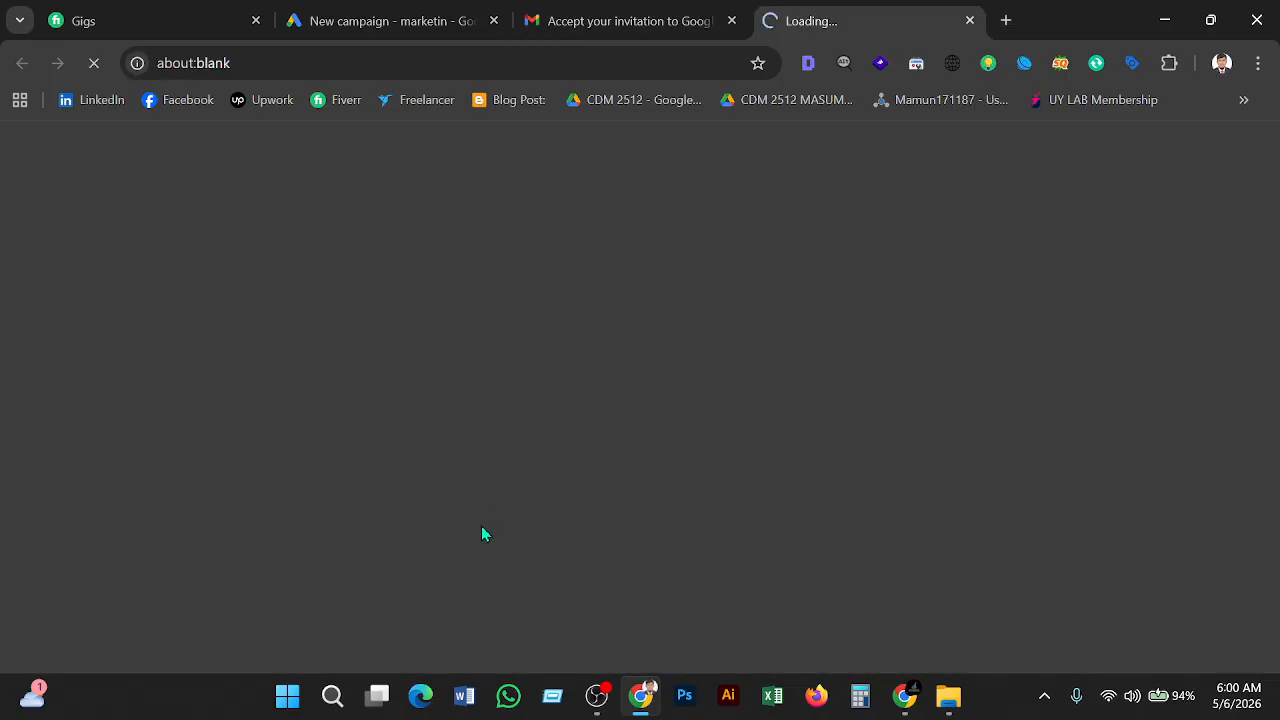
{"action": "key", "text": "alt+Tab"}
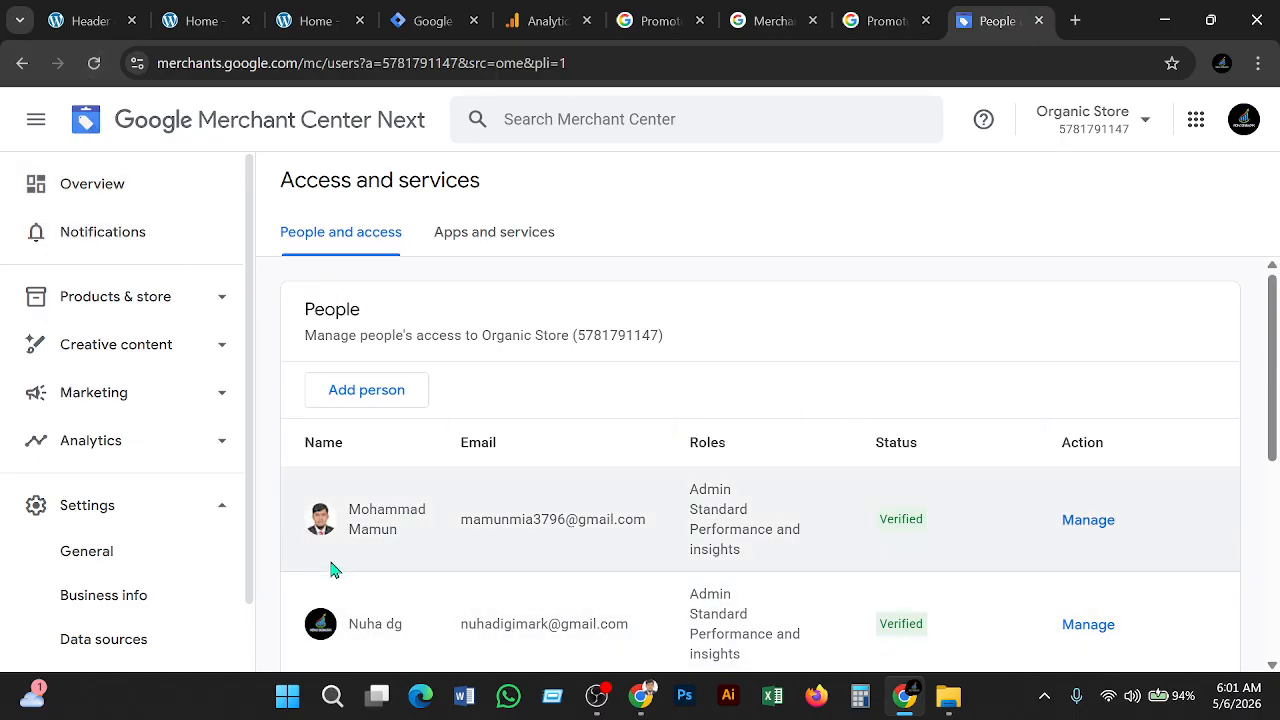
{"action": "scroll", "coordinate": [355, 514], "scroll_direction": "down", "scroll_amount": 2}
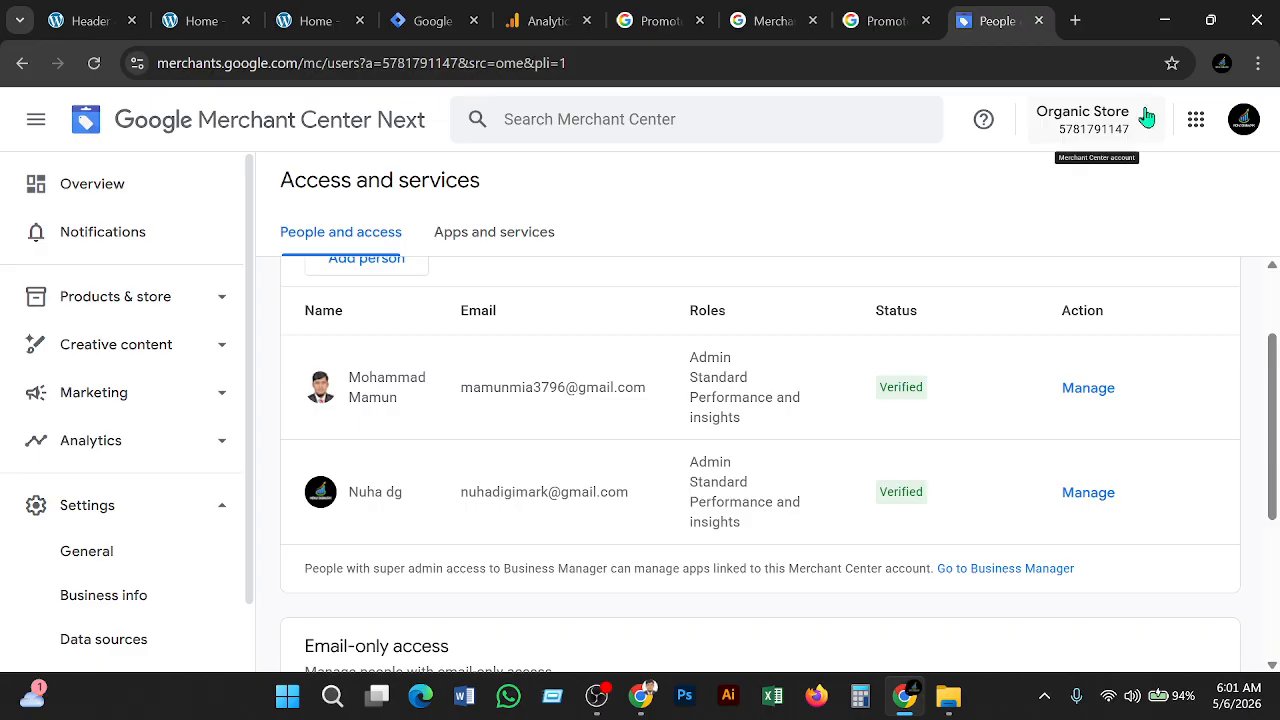
{"action": "left_click", "coordinate": [1145, 127]}
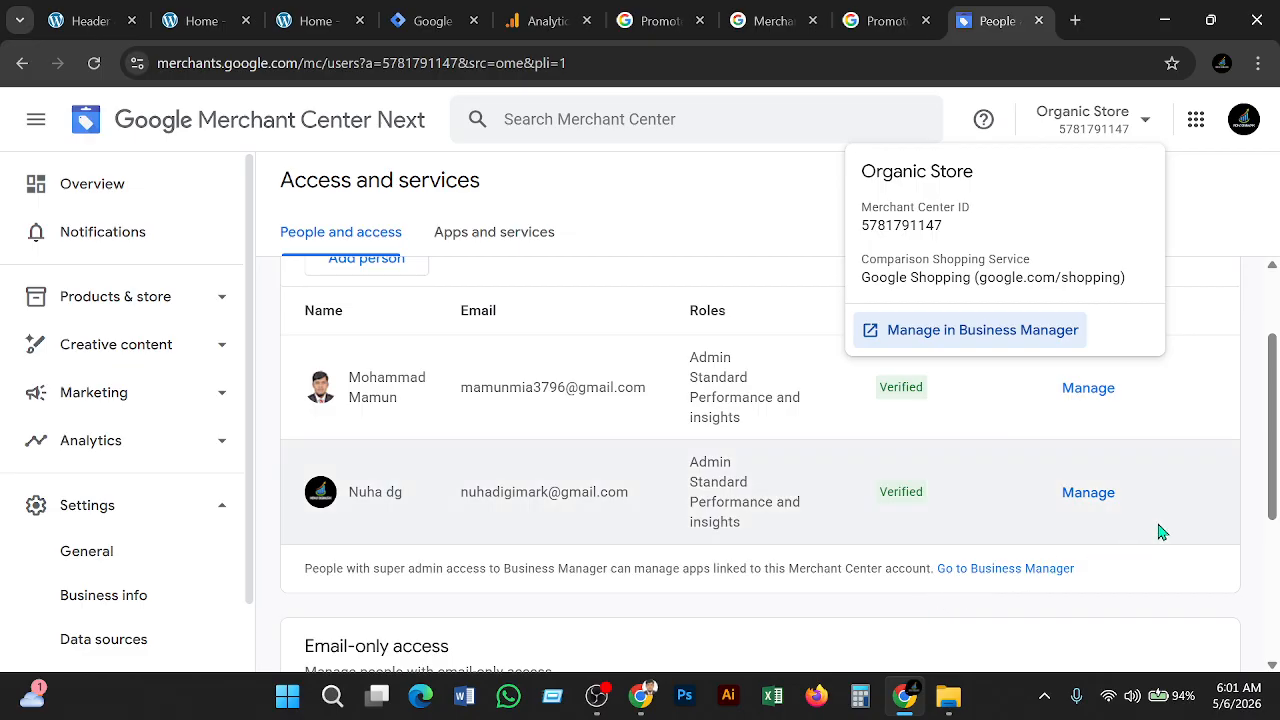
{"action": "left_click", "coordinate": [1259, 318]}
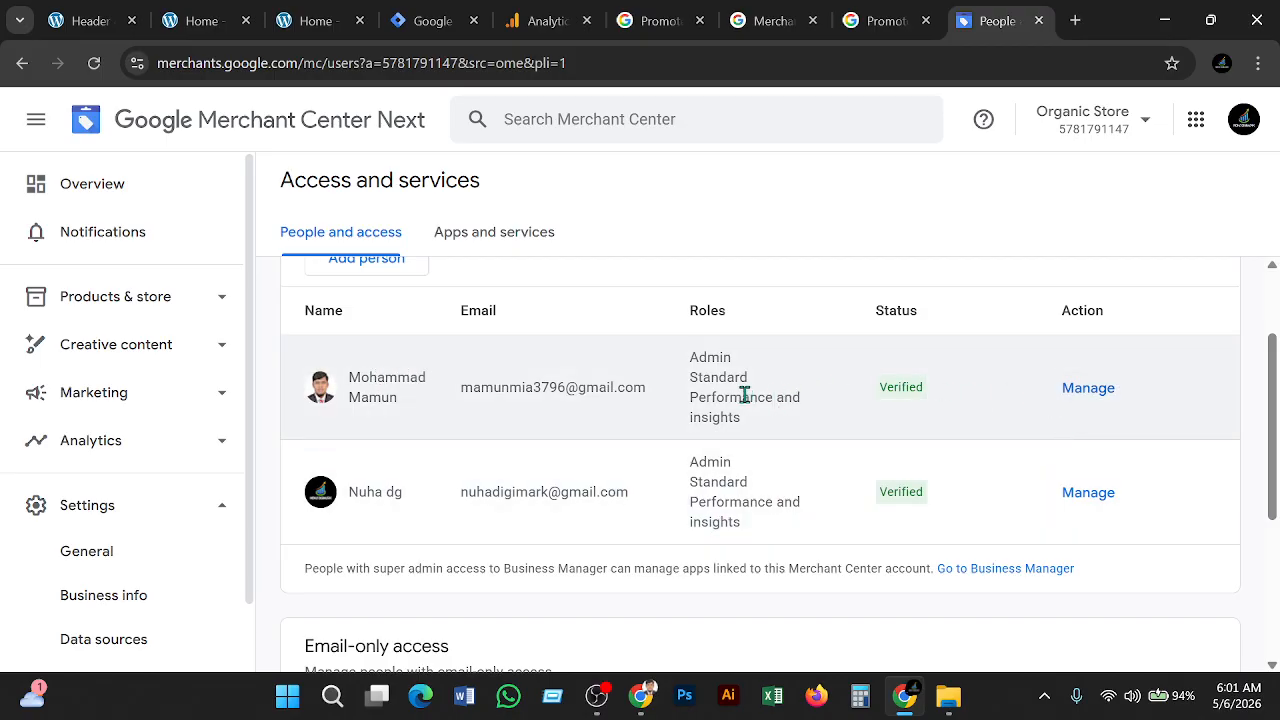
{"action": "left_click", "coordinate": [1094, 389]}
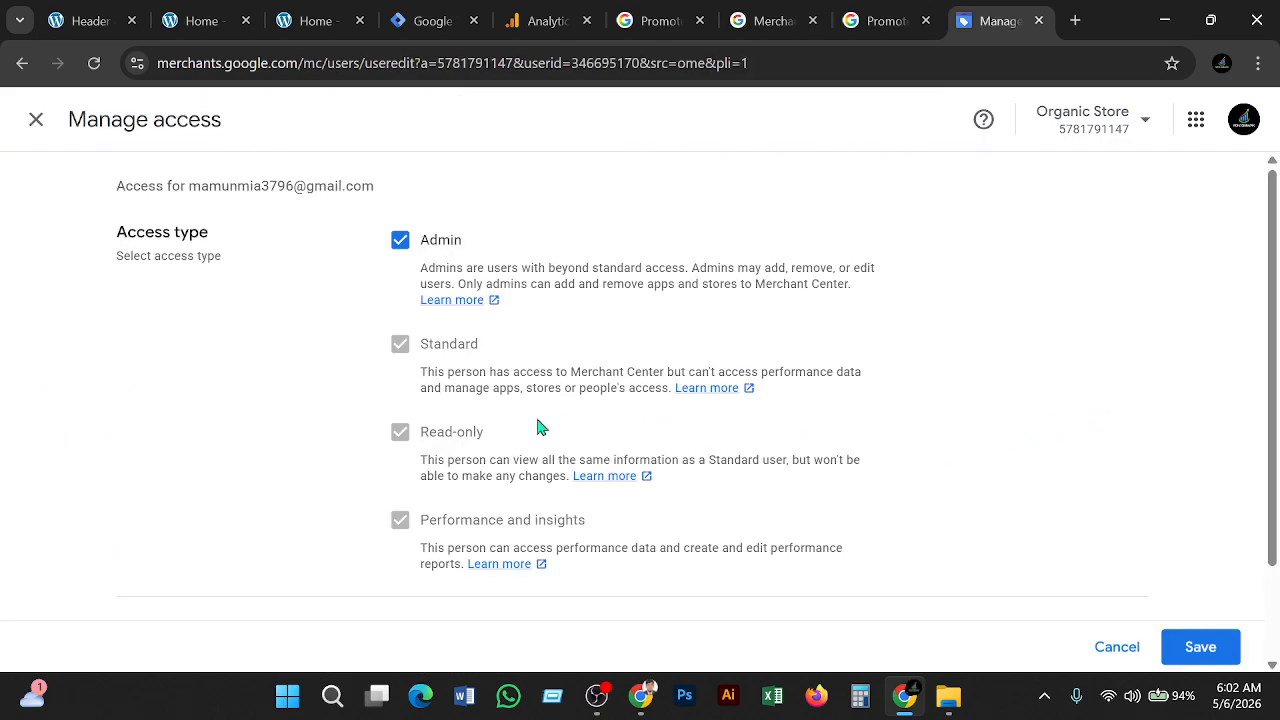
{"action": "scroll", "coordinate": [255, 215], "scroll_direction": "down", "scroll_amount": 2}
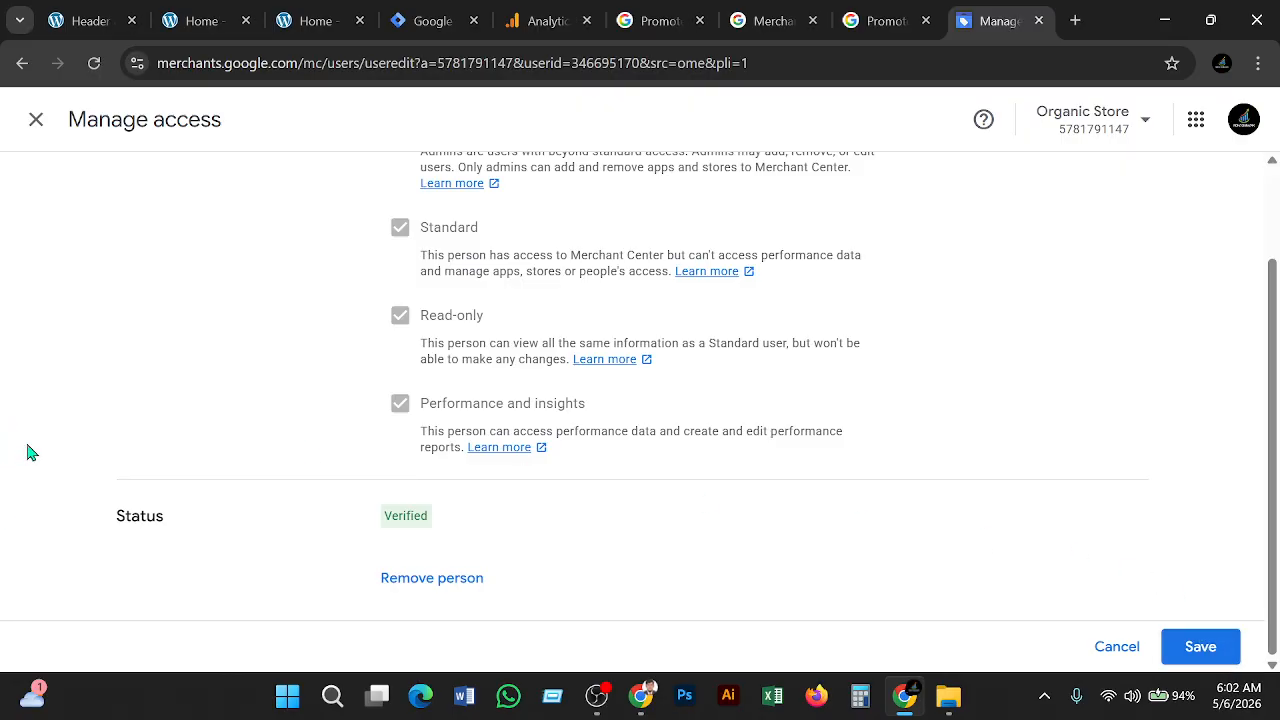
{"action": "mouse_move", "coordinate": [898, 20]}
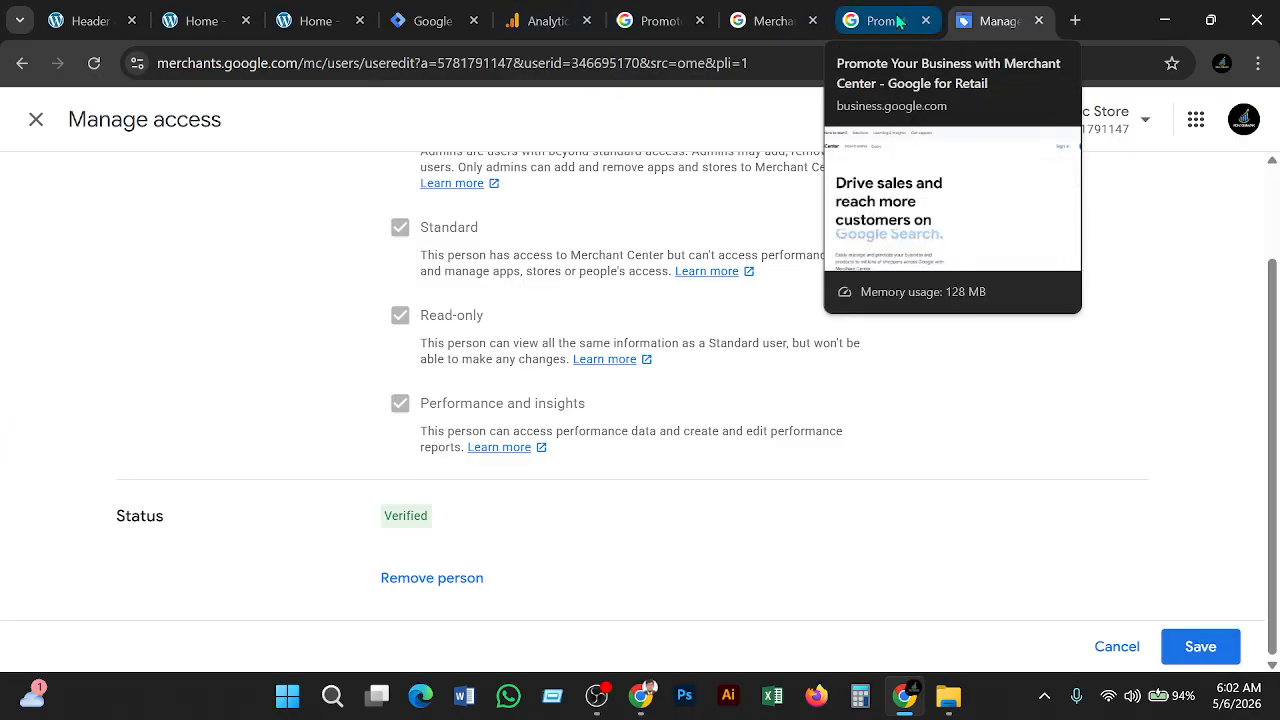
{"action": "left_click", "coordinate": [40, 122]}
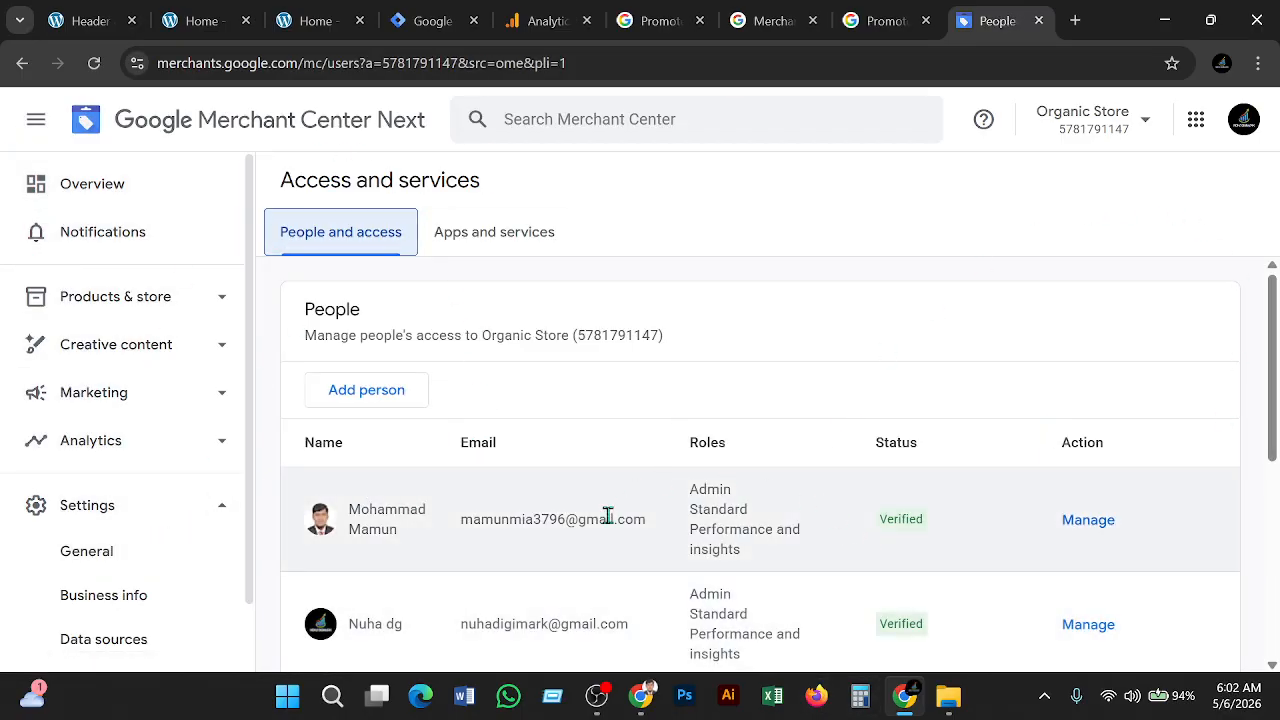
{"action": "left_click", "coordinate": [475, 457]}
{"action": "left_click", "coordinate": [475, 457]}
{"action": "left_click", "coordinate": [475, 456]}
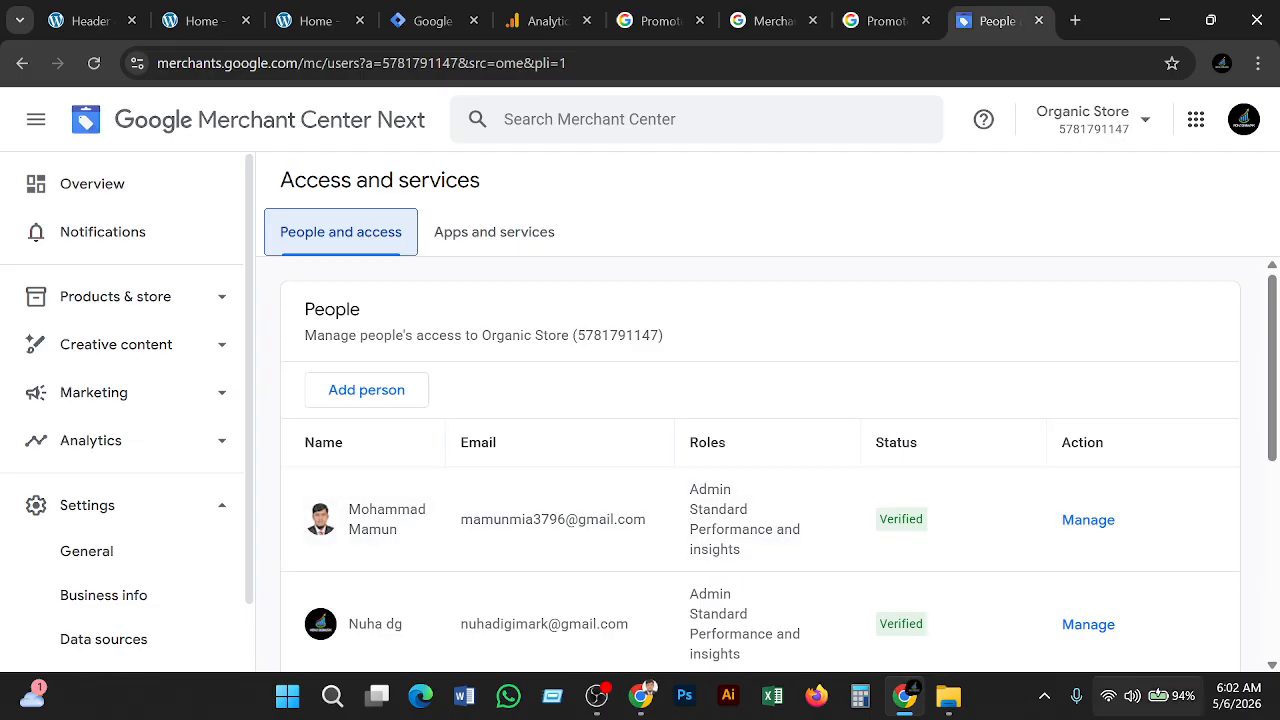